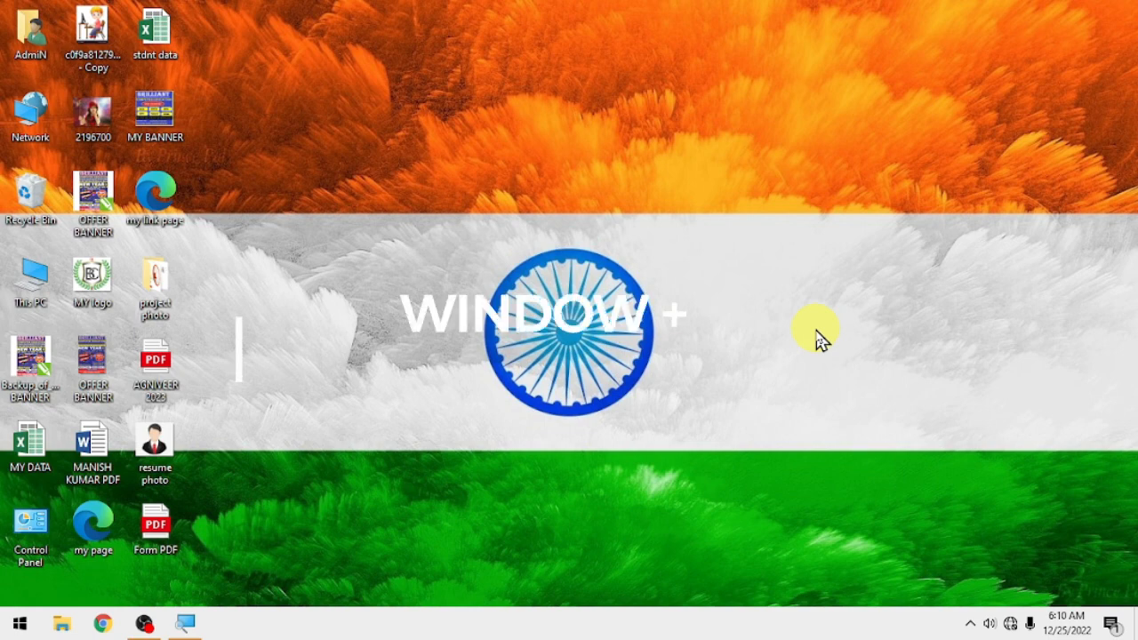
- Launch Microsoft Word by running winword from the Windows Run dialog
key("super+r")
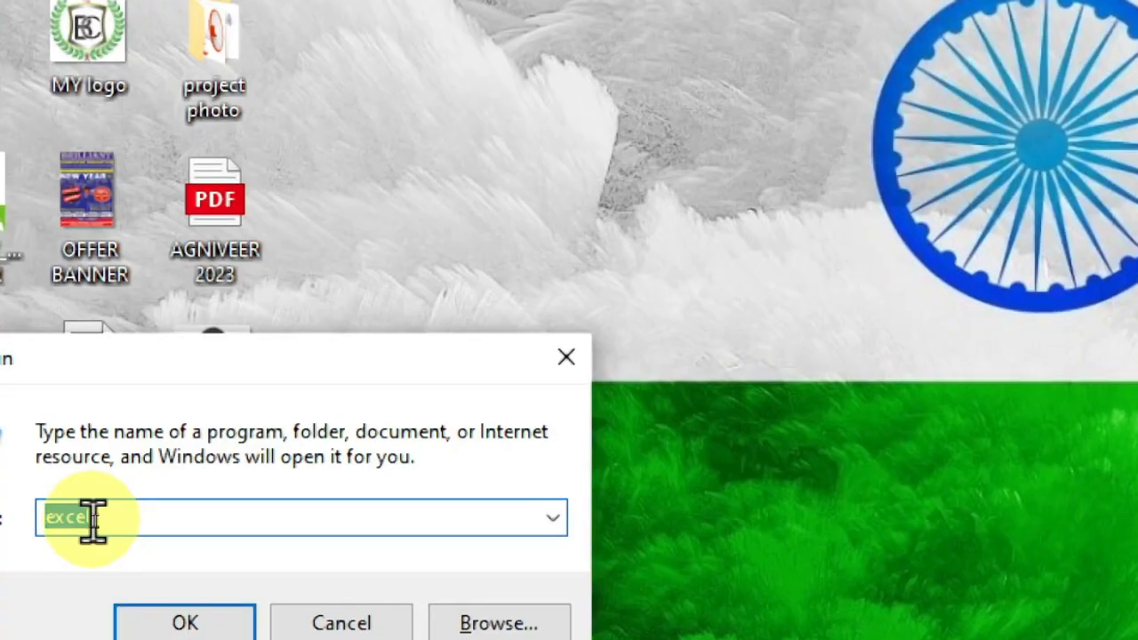
type("winword")
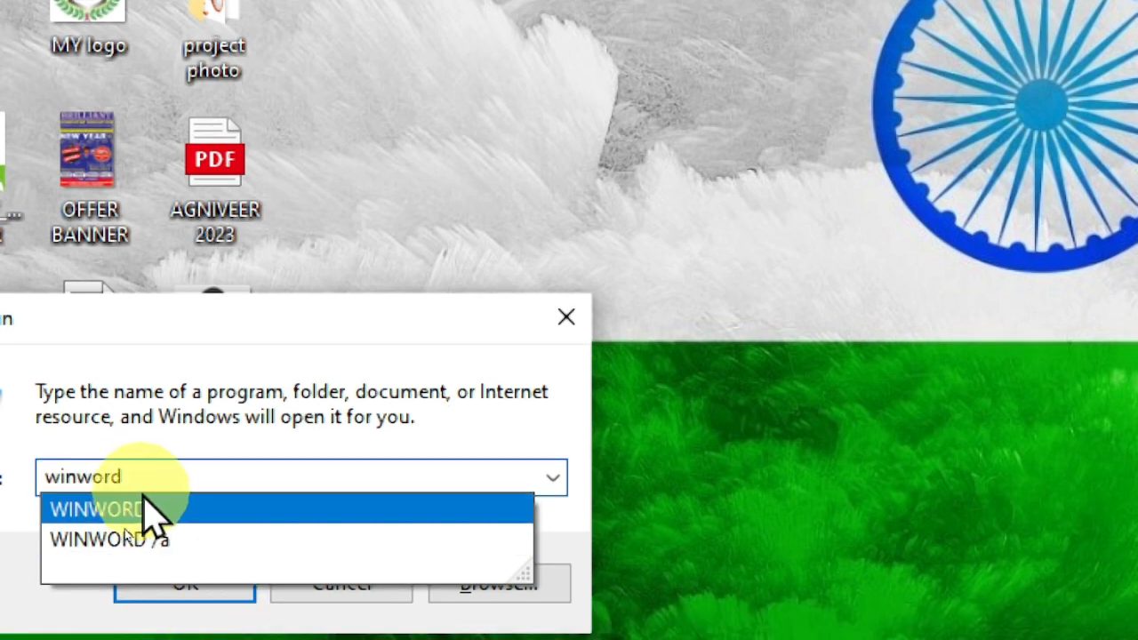
left_click(153, 505)
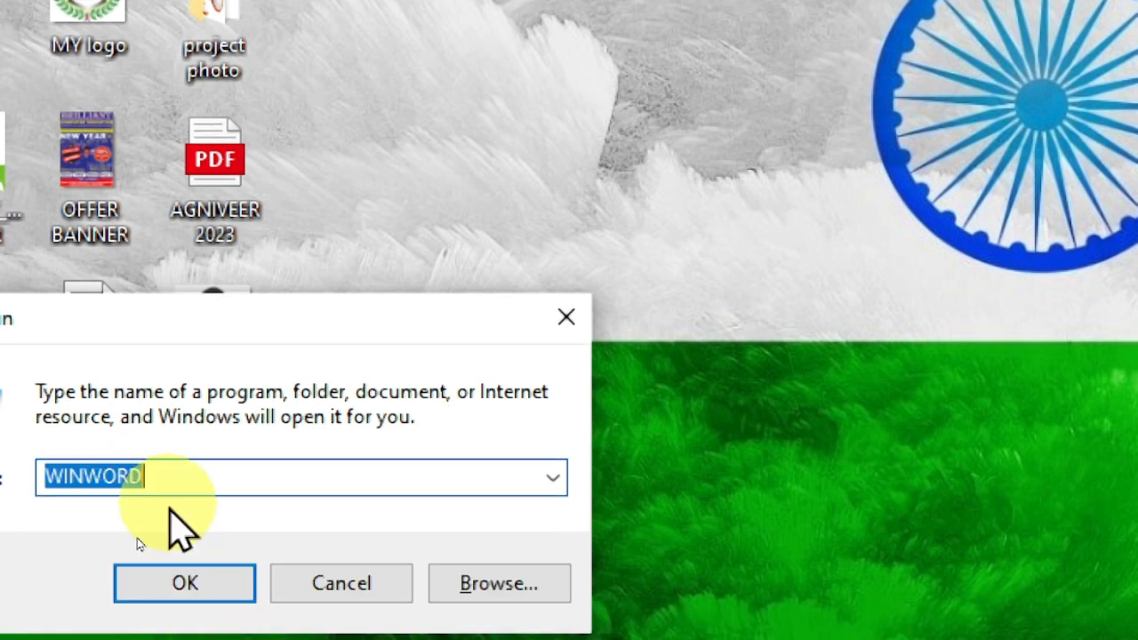
left_click(199, 578)
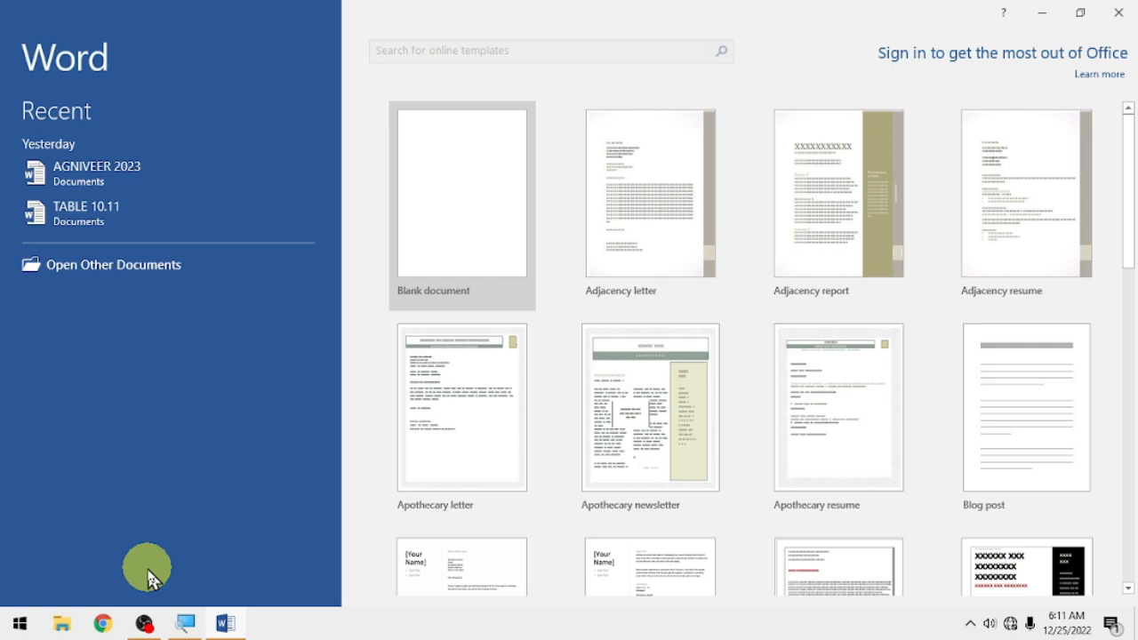
- Create Document1 as a blank document and check its Print settings (Microsoft Print to PDF, Letter)
left_click(450, 270)
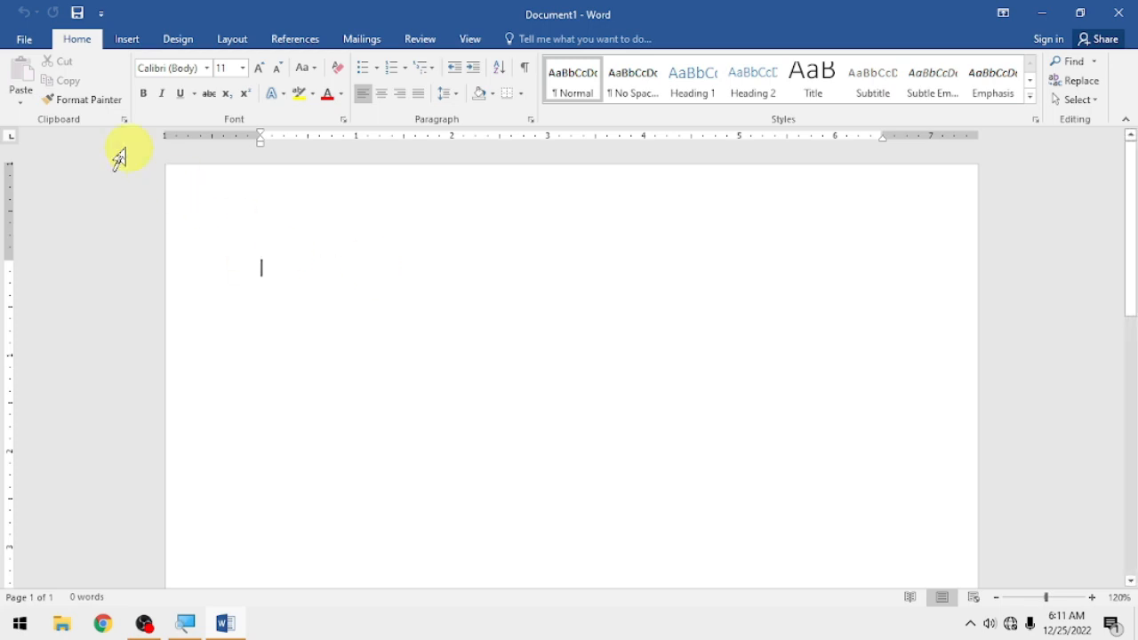
left_click(24, 39)
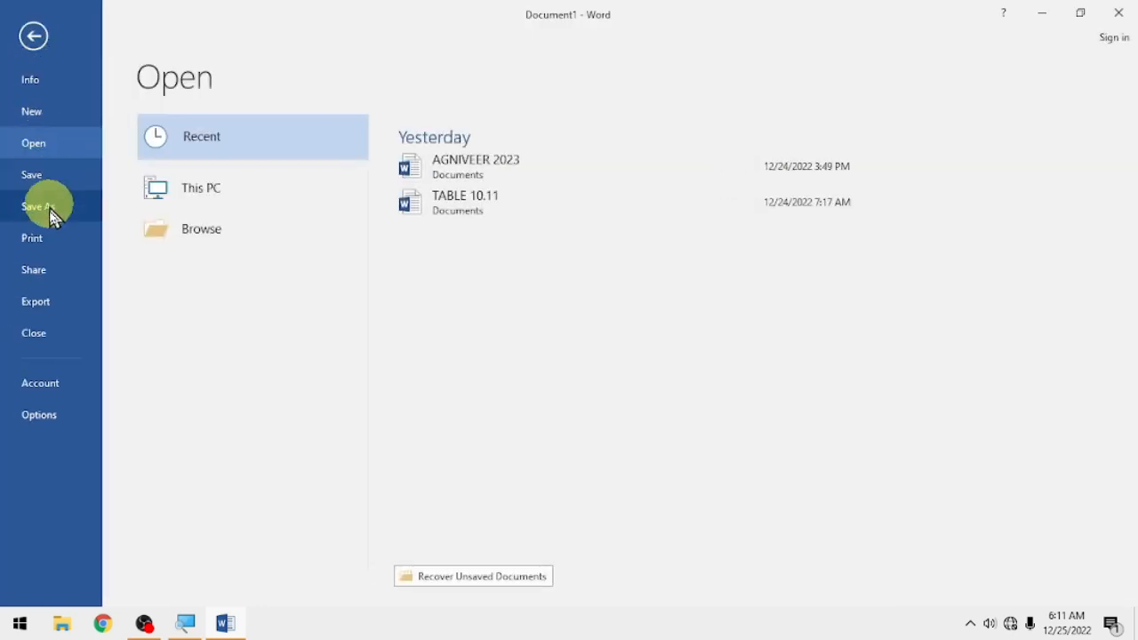
left_click(31, 238)
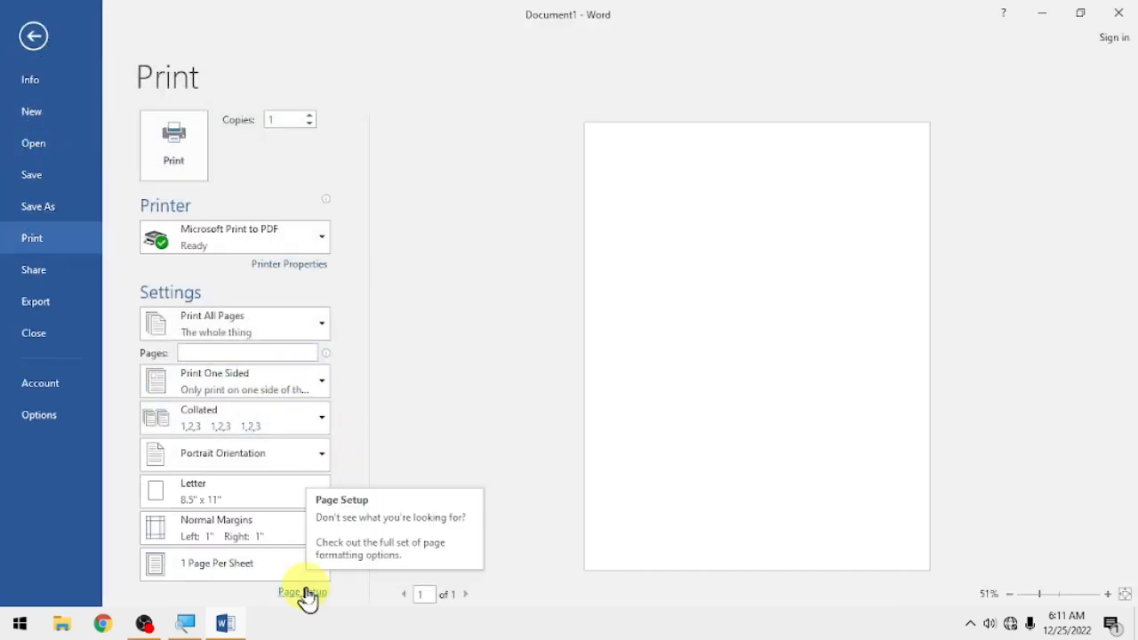
key("Escape")
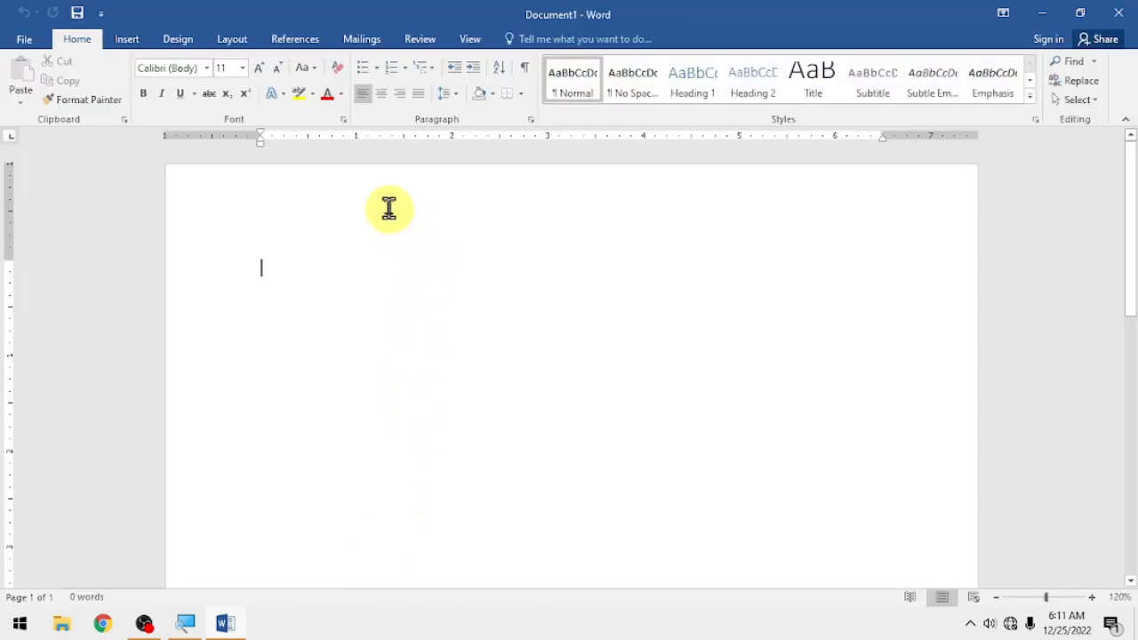
- Bring up Page Setup from the ruler under Layout, showing 1" margins, 0" gutter, Portrait
double_click(237, 140)
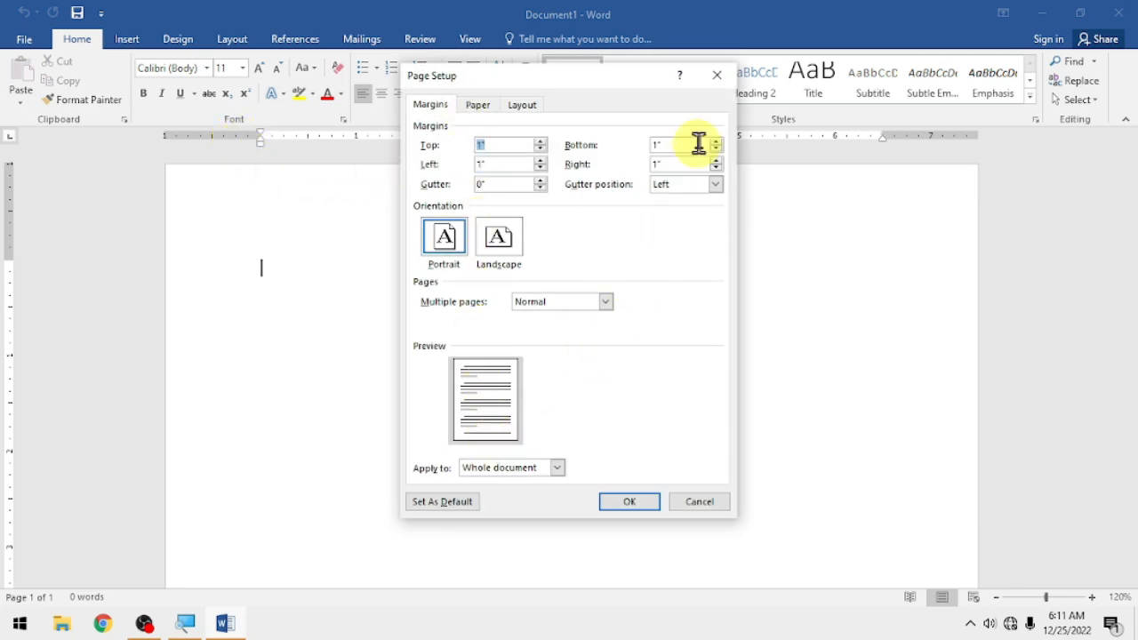
left_click(716, 77)
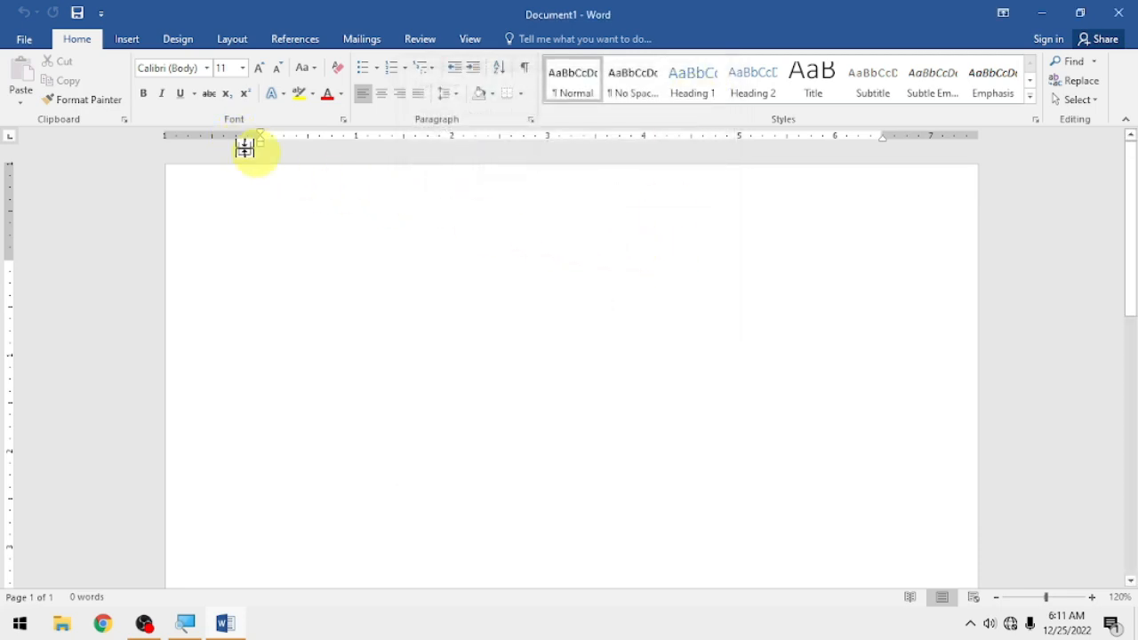
left_click(238, 49)
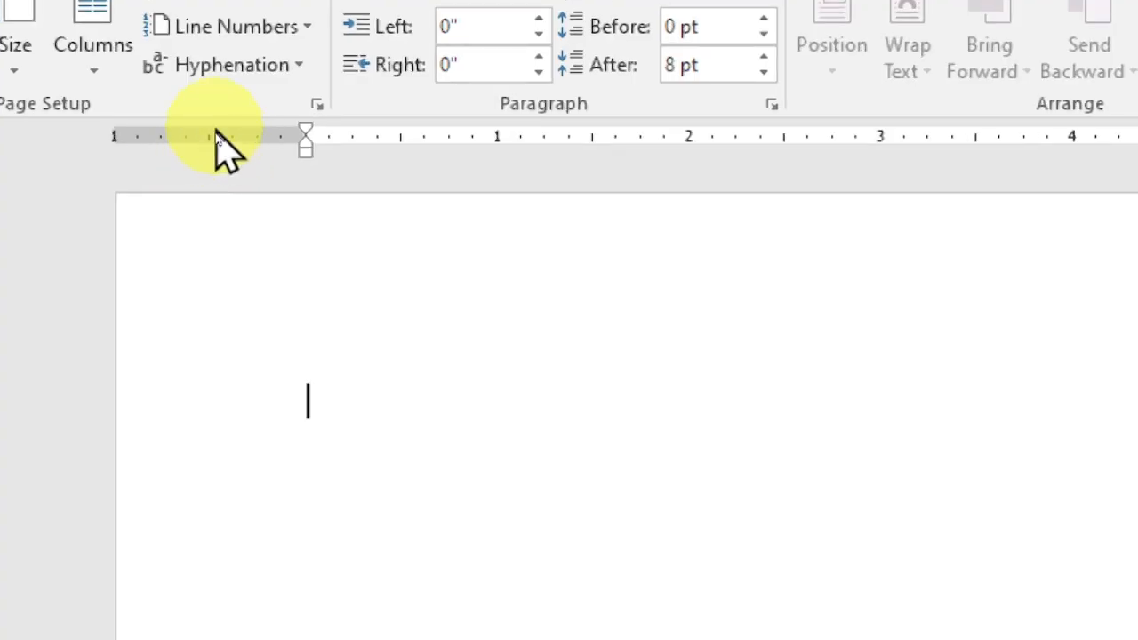
double_click(230, 142)
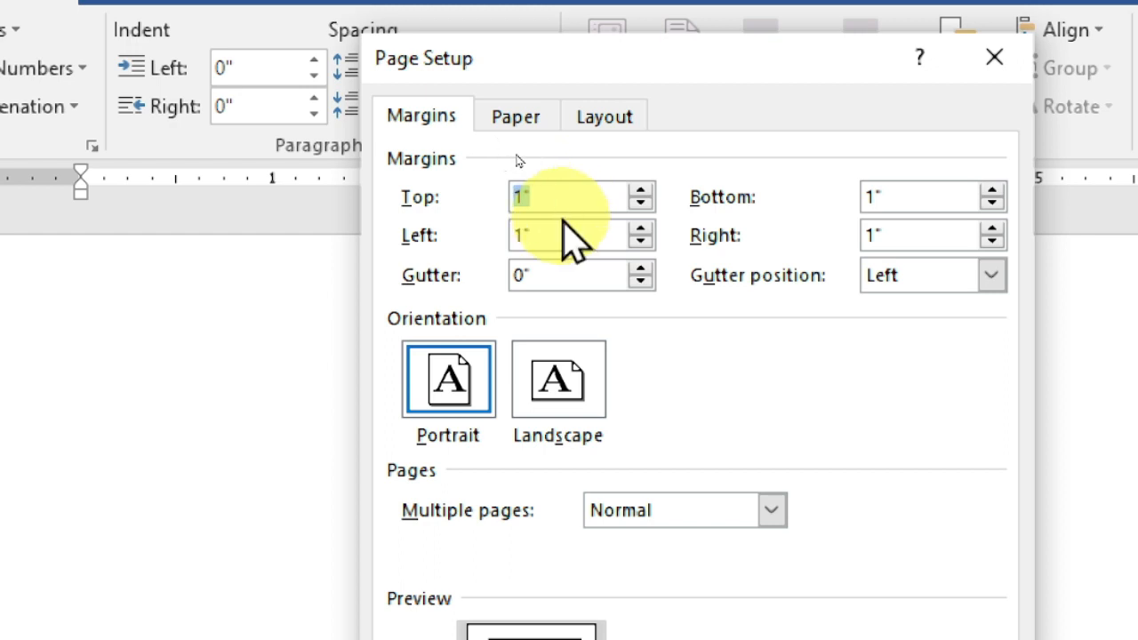
- Set the top, bottom, left and right margins to 0.3 inches
type("0.3")
key("Tab")
type("0.3")
key("Tab")
type("0.3")
key("Tab")
type("0.3")
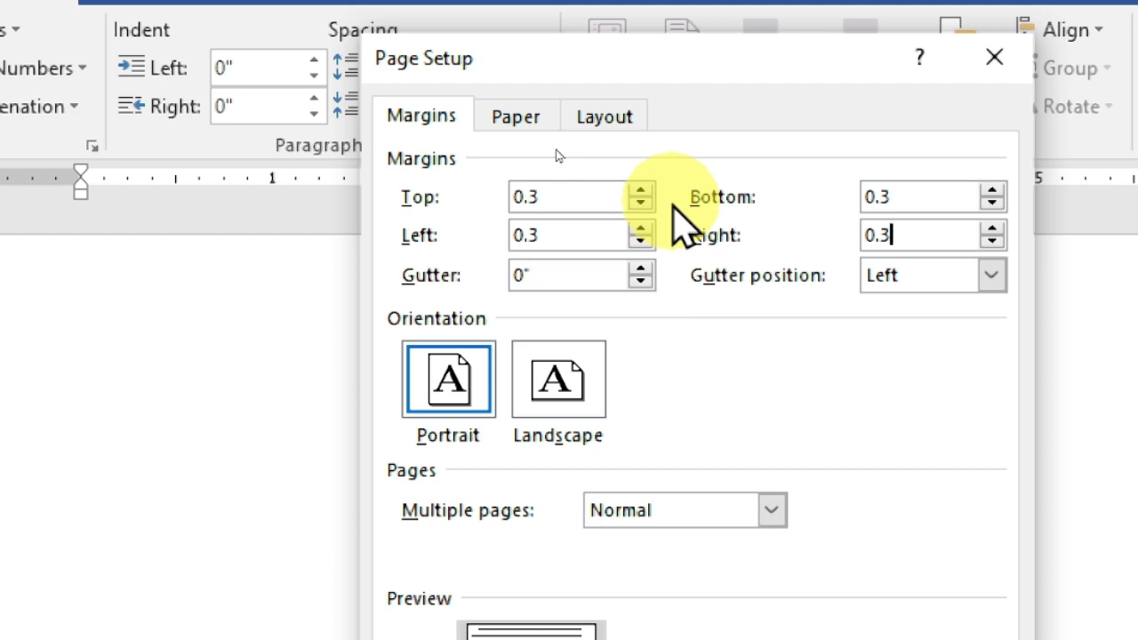
- Choose A4 as the paper size and apply the page settings
left_click(522, 116)
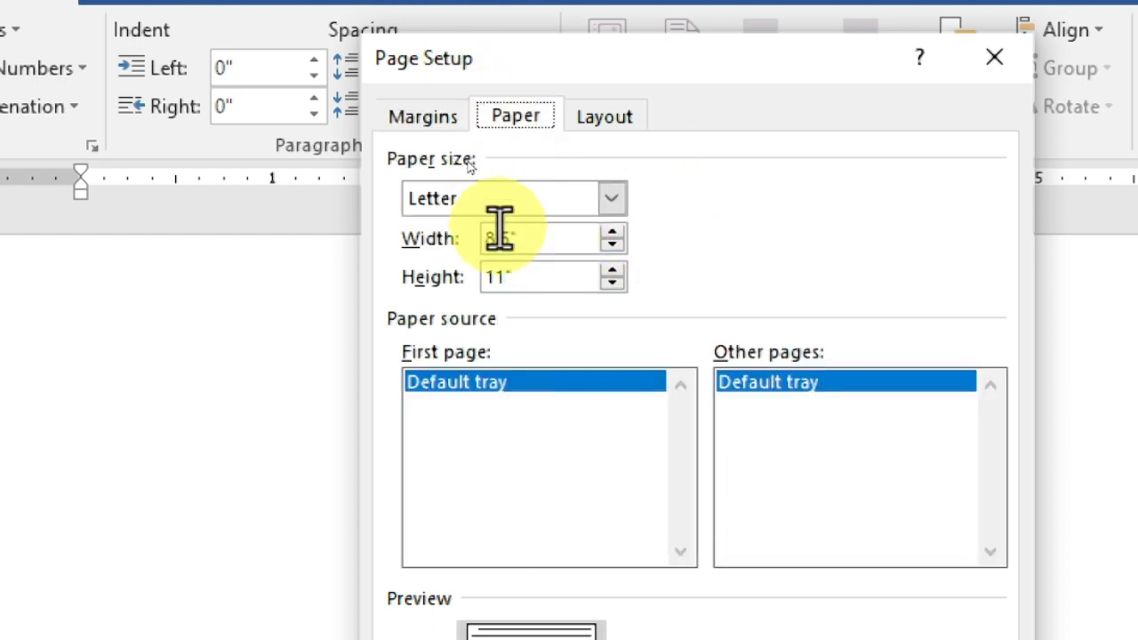
left_click(611, 199)
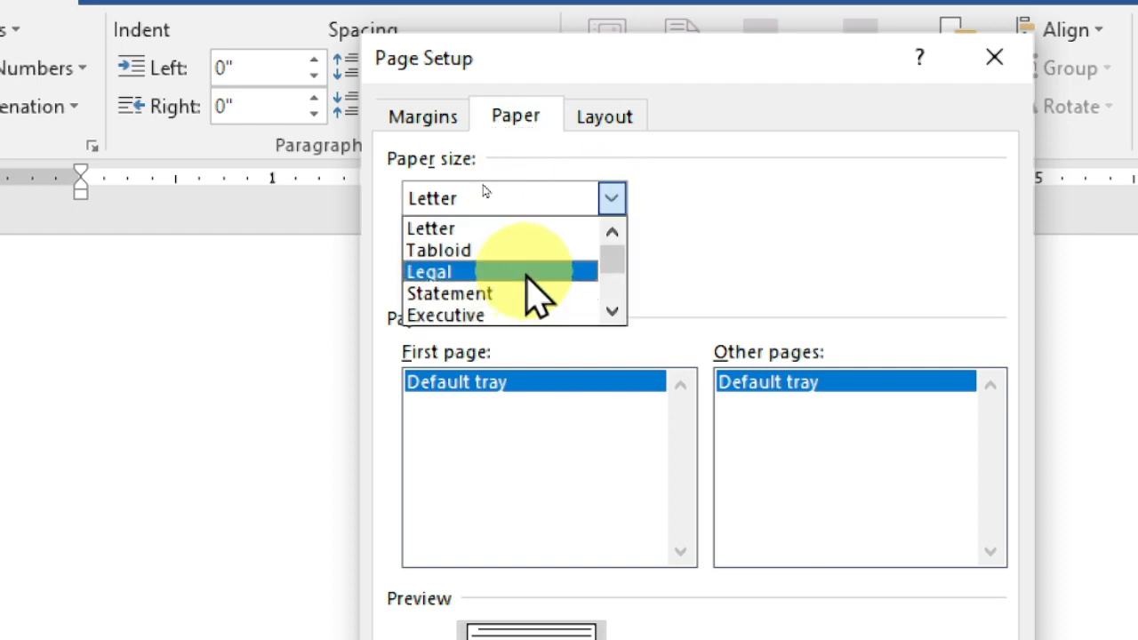
scroll(526, 277, "down", 1)
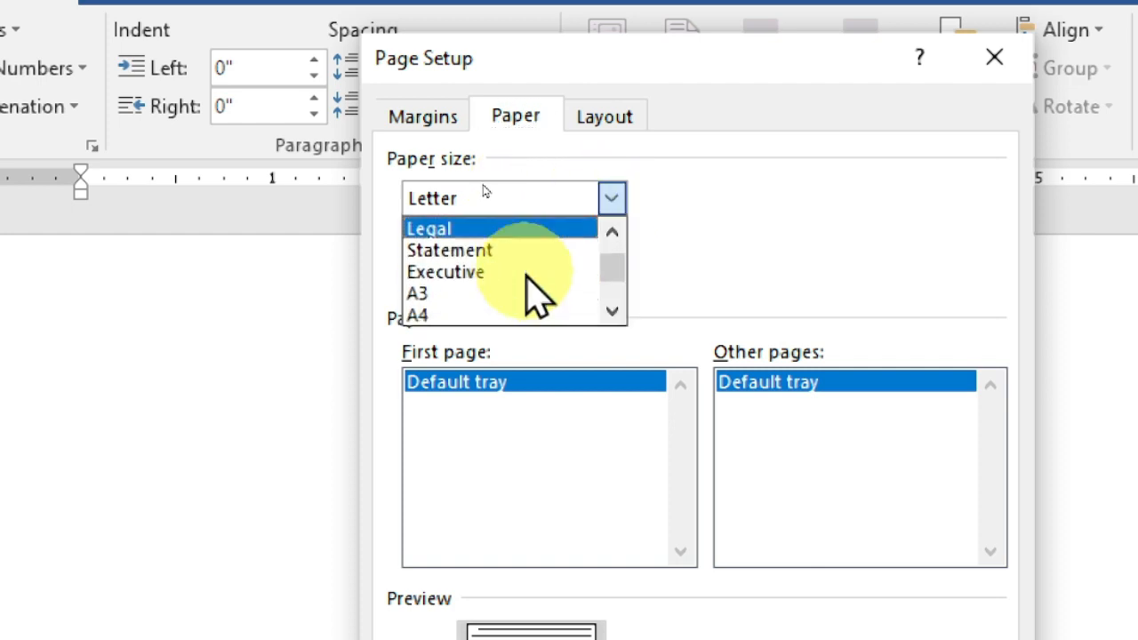
left_click(446, 318)
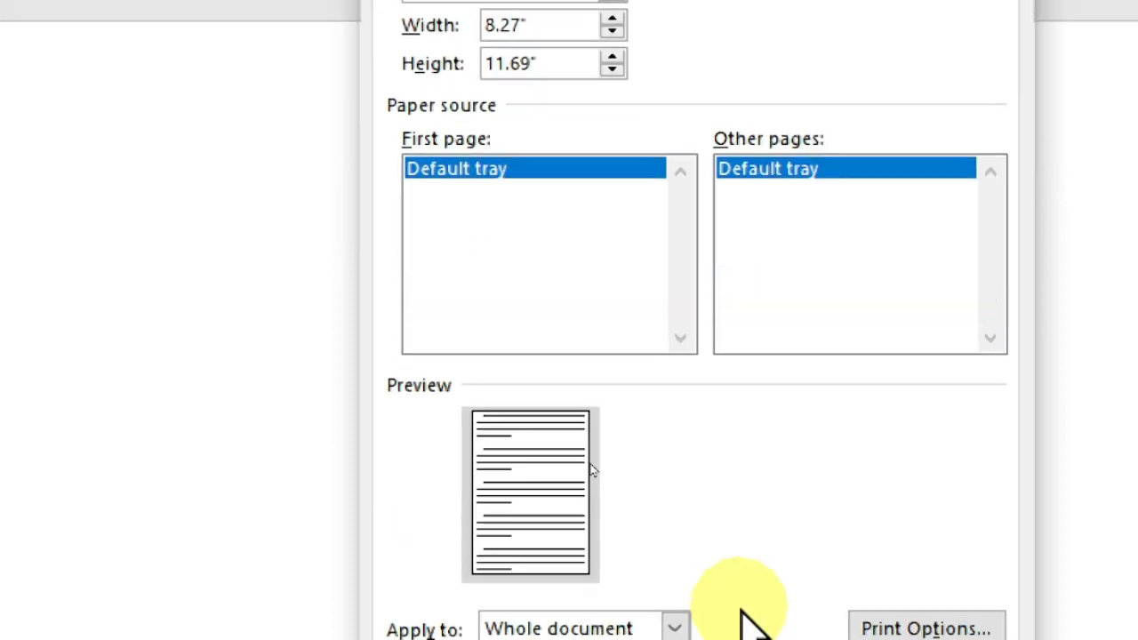
left_click(818, 507)
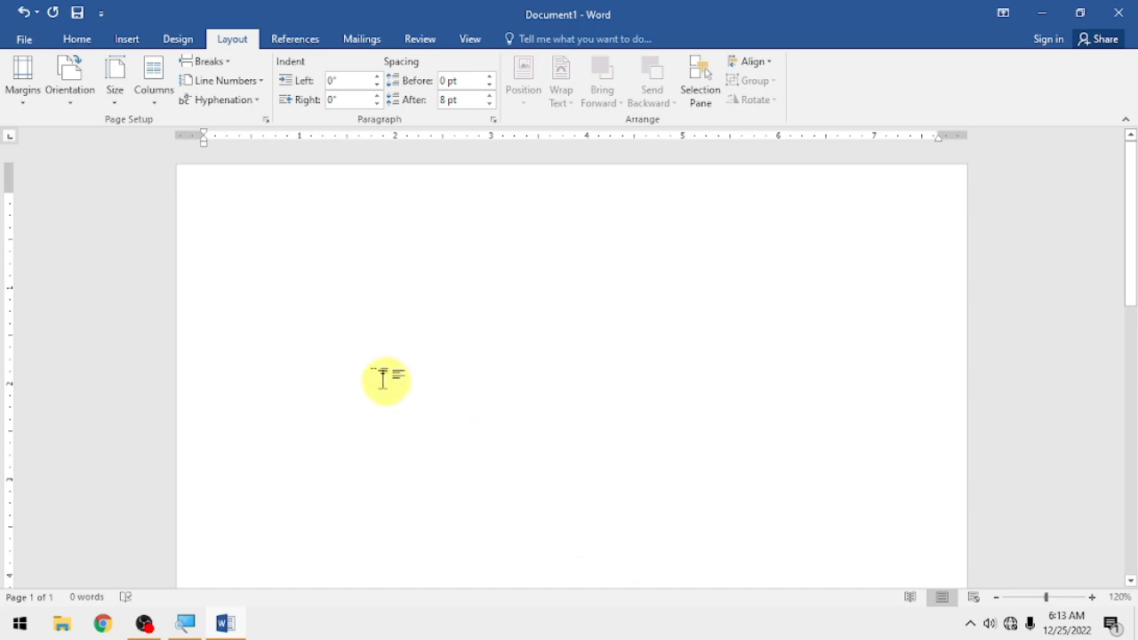
- Zoom in and type RESUME as the first line, starting a new line below
scroll(283, 239, "up", 1)
scroll(282, 231, "up", 2)
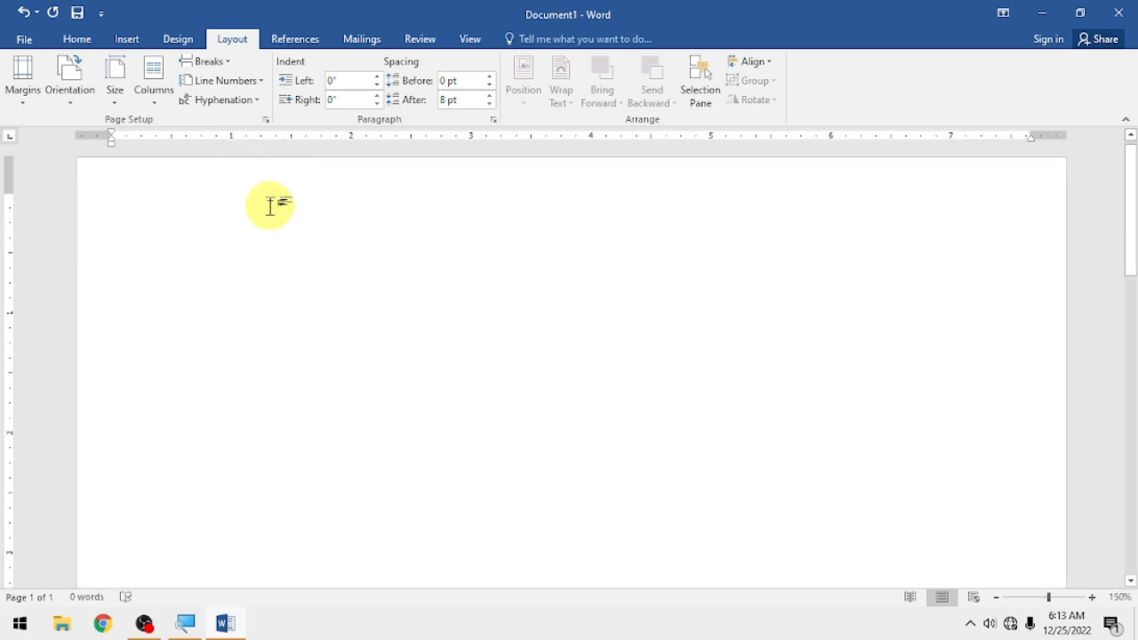
type("RESUME")
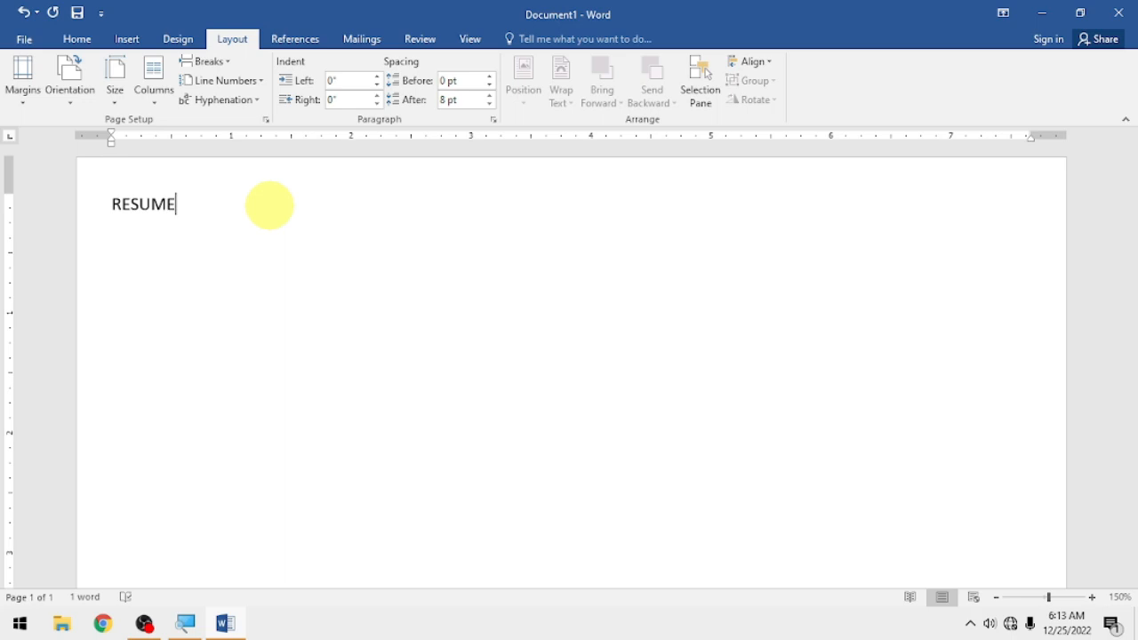
key("Return")
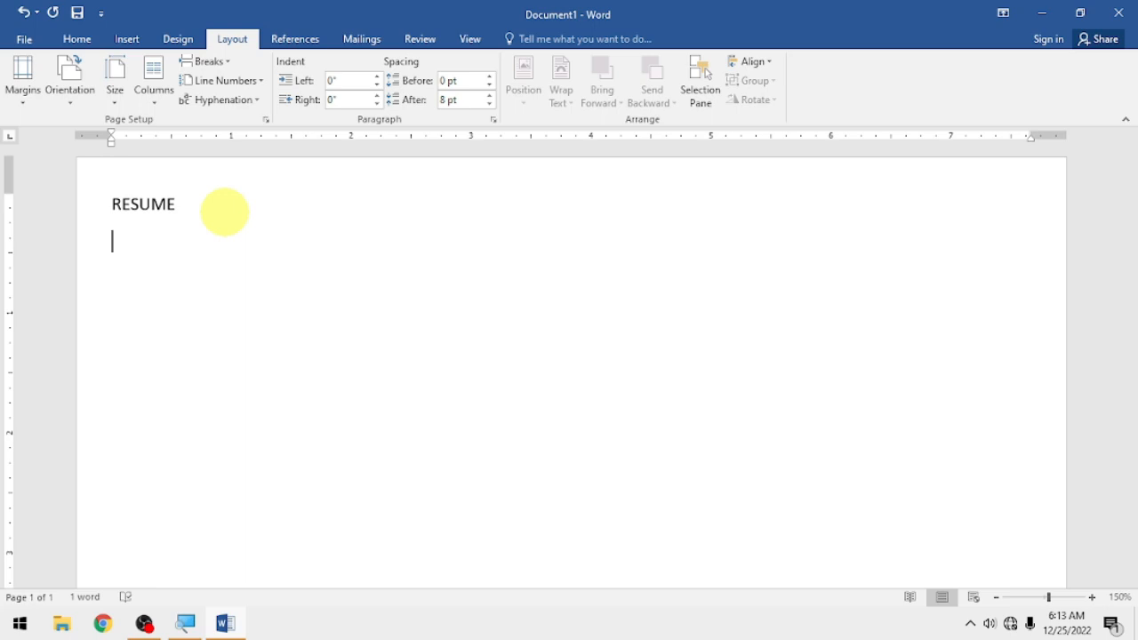
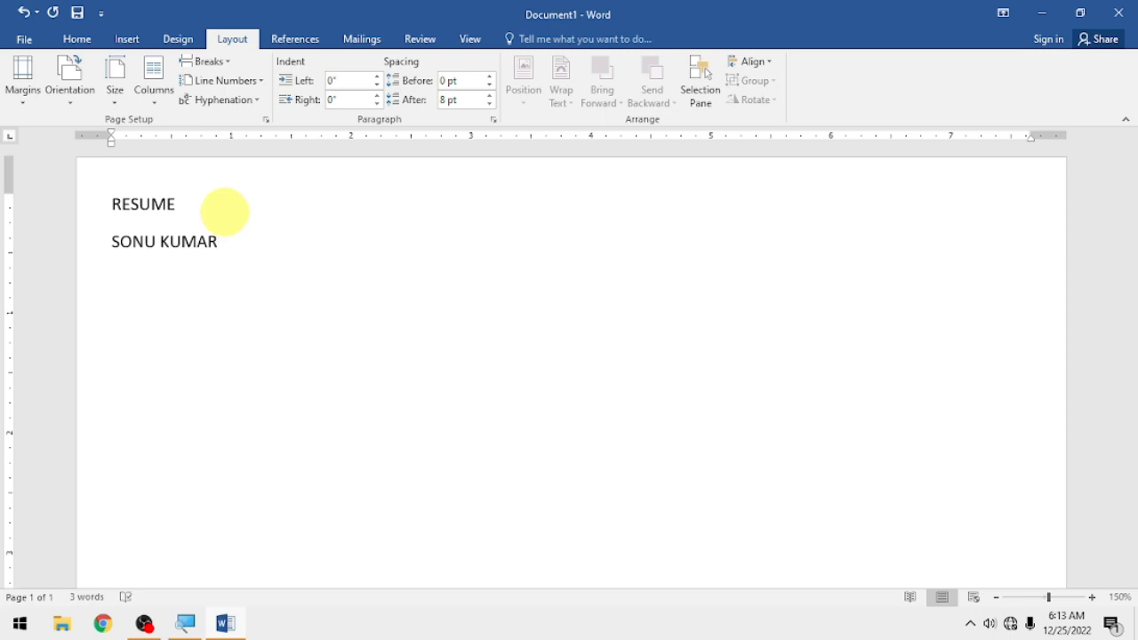
- Enter the person's full name, then an ADDRESS line with their village and PIN code
key("Return")
type("ADDRESS")
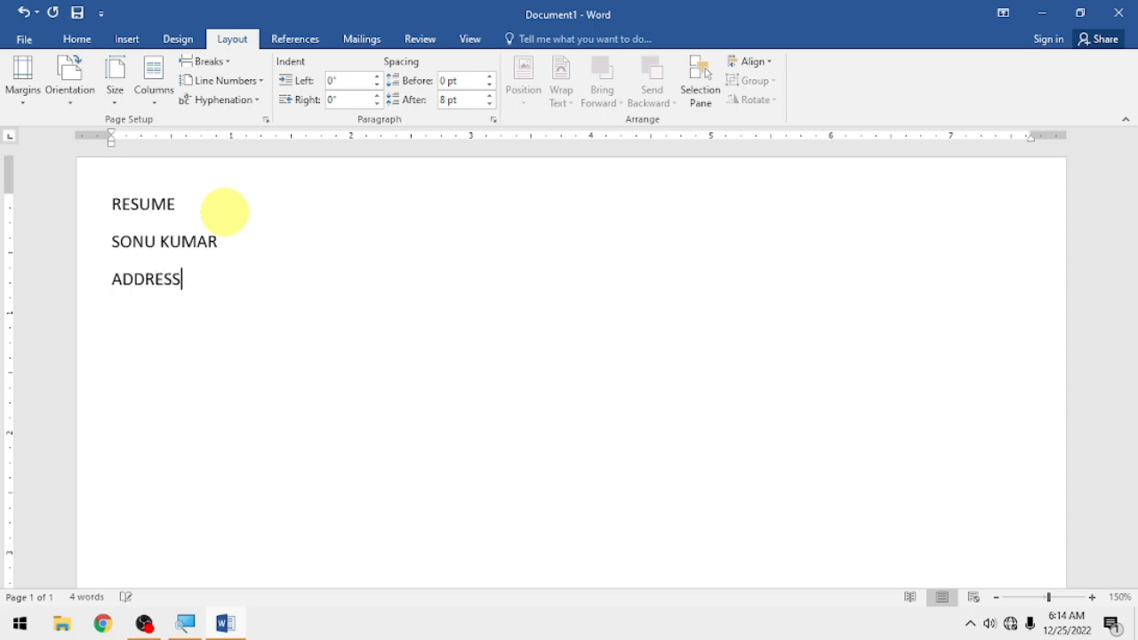
type(":- VILL -")
type("JHANJHARPR")
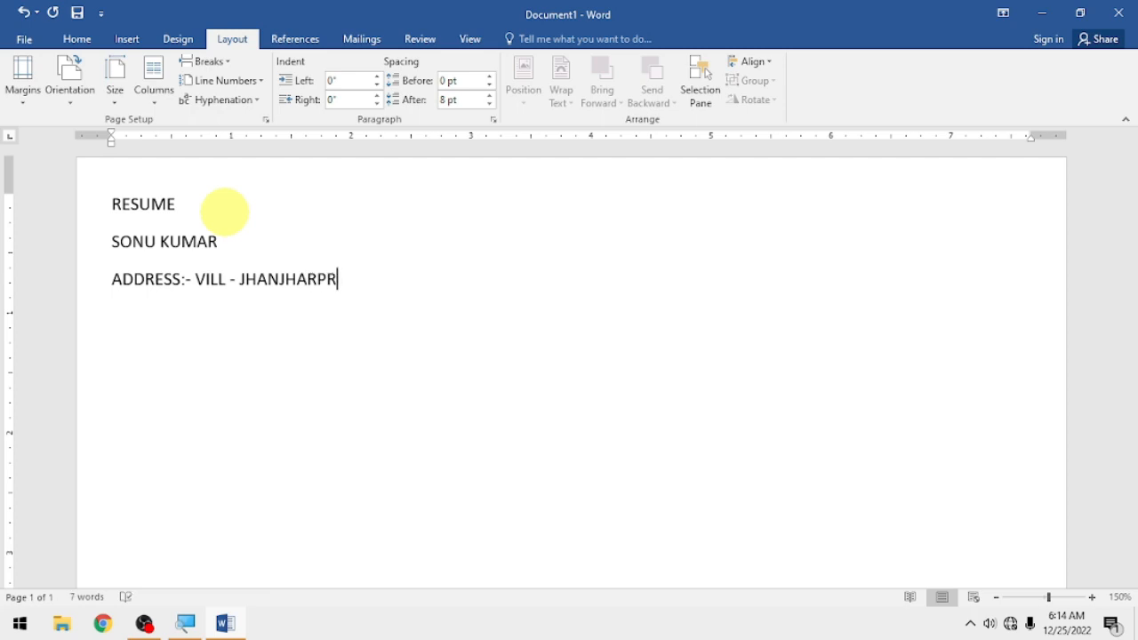
key("BackSpace")
type("UR, 847404")
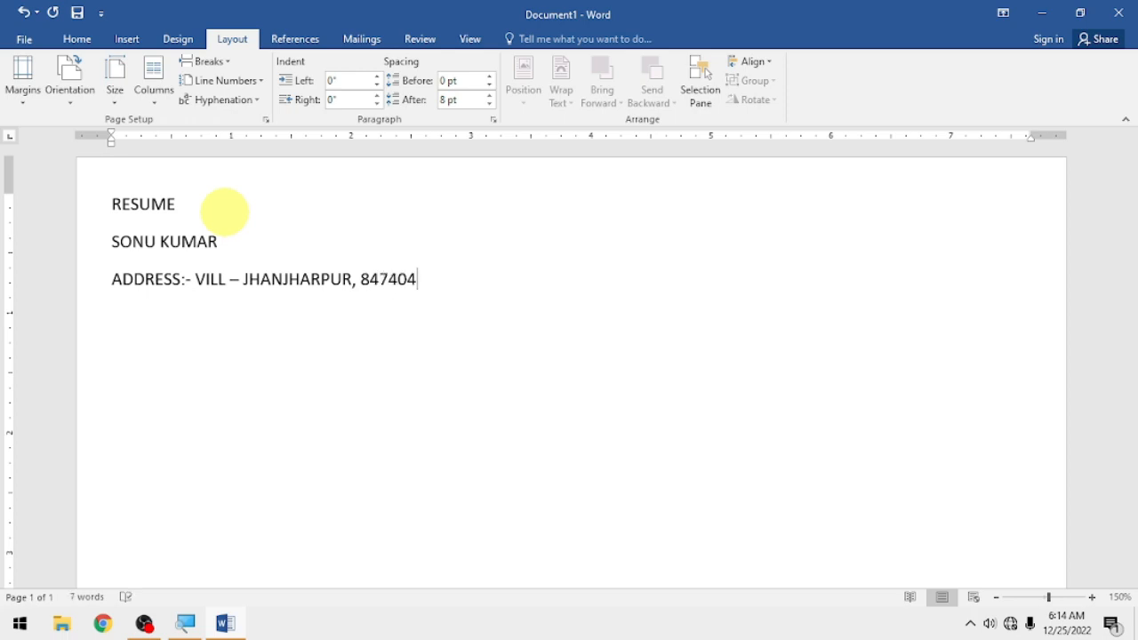
key("Return")
- Add the MOB. NO. line with the phone number and the EMAIL ID line with the contact's e-mail
type("MOB. NO")
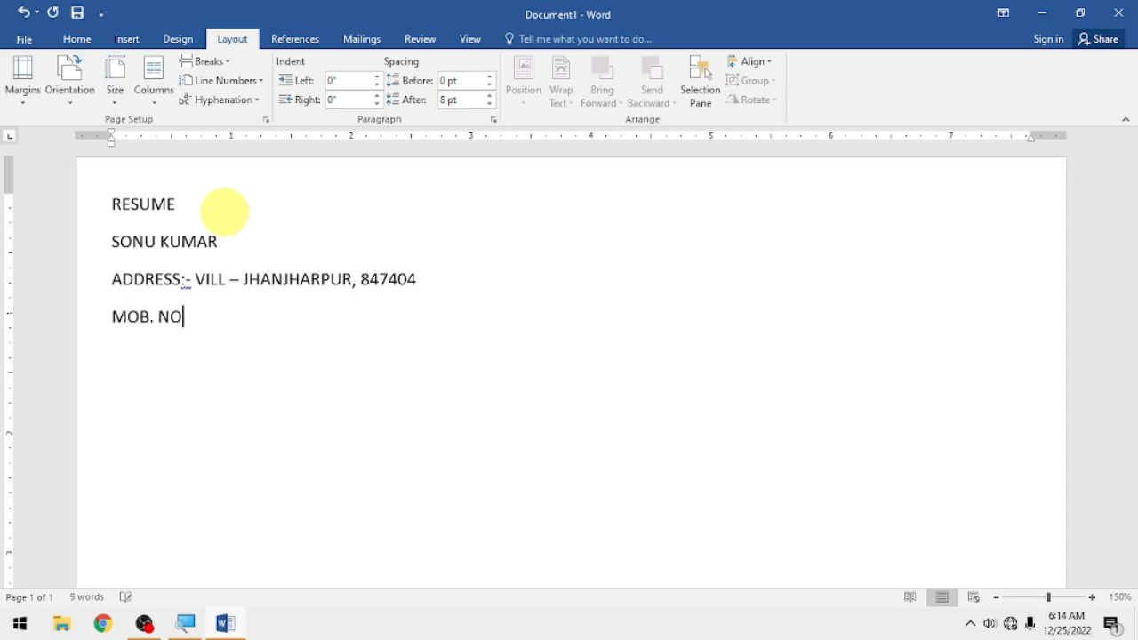
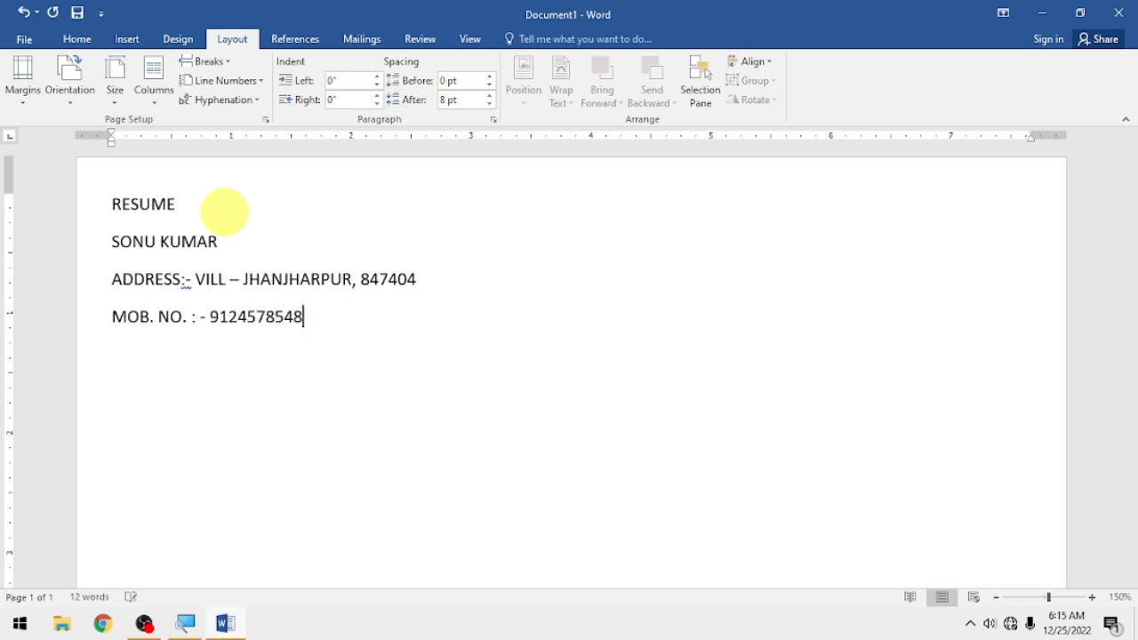
key("Return")
type("EMAIL")
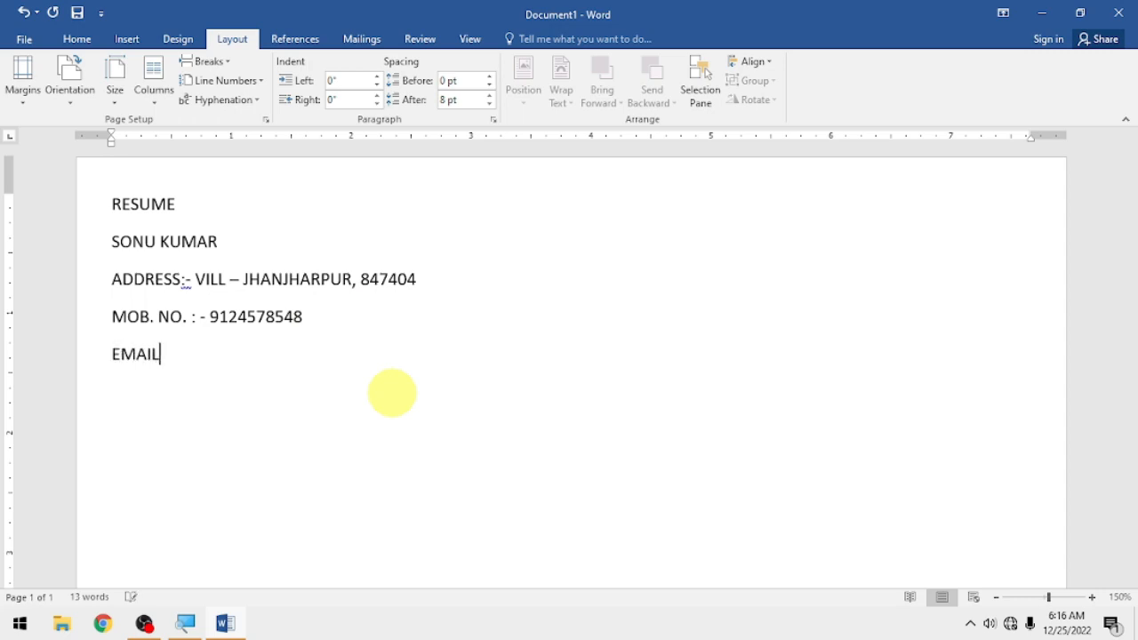
type(" ID : -0")
key("BackSpace")
key("BackSpace")
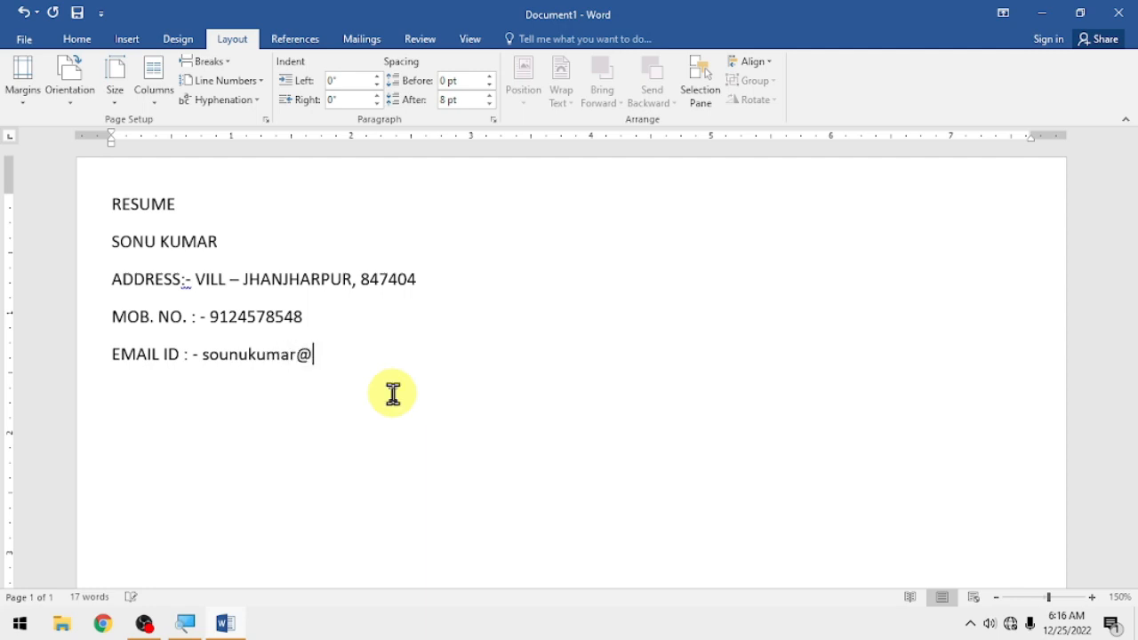
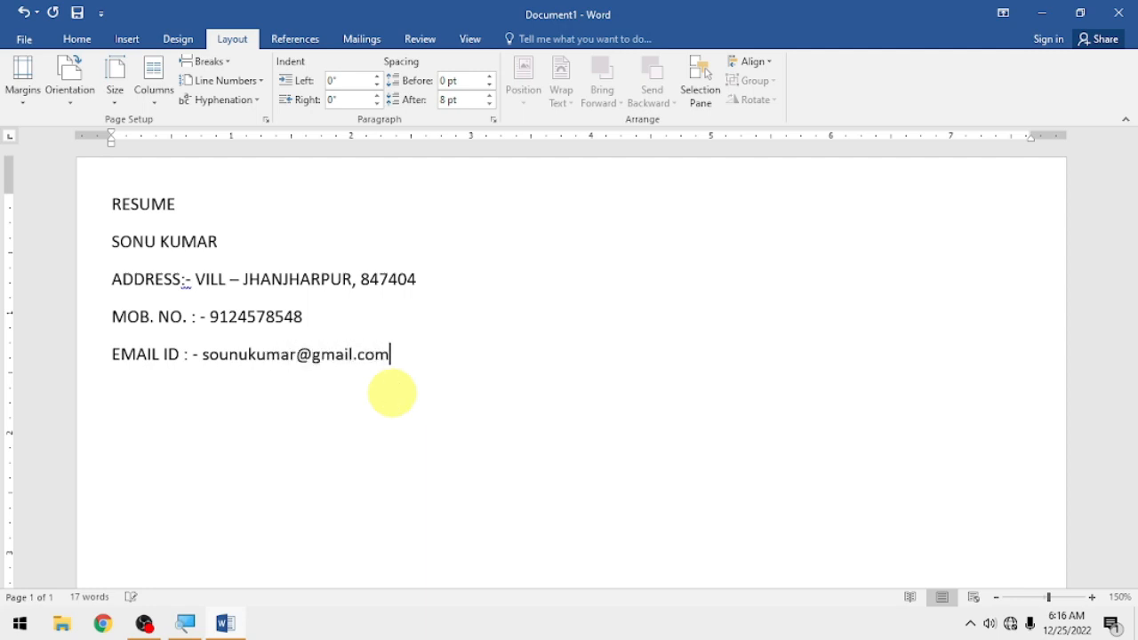
key("Return")
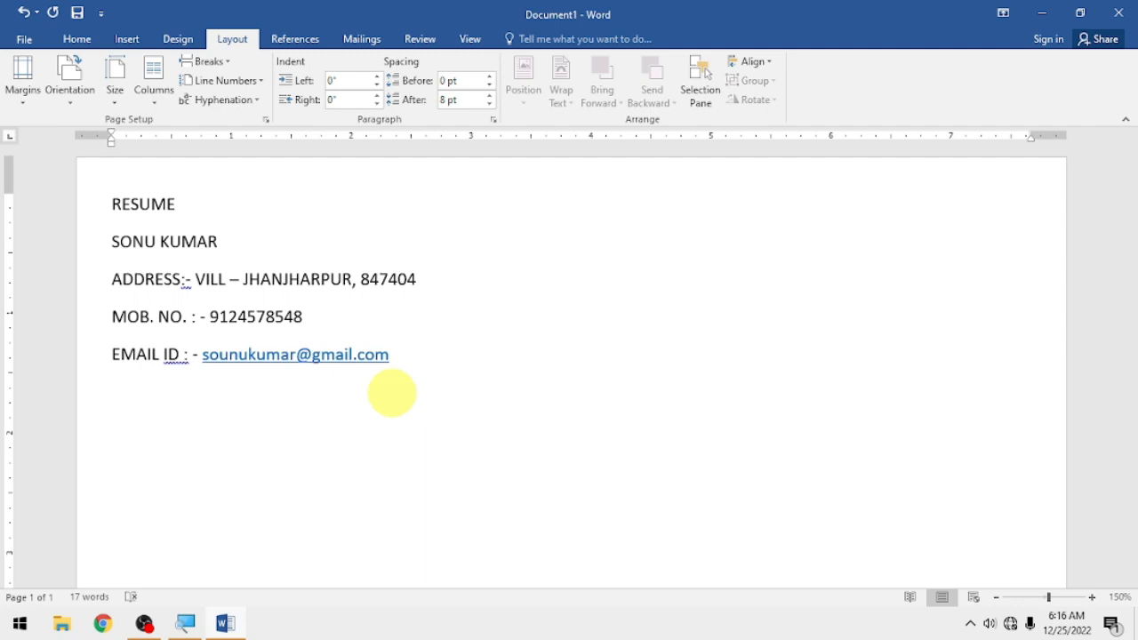
- Turn underscores into a full-width divider, then add the heading EDUCATIONAL QUALIFICATION
type("_")
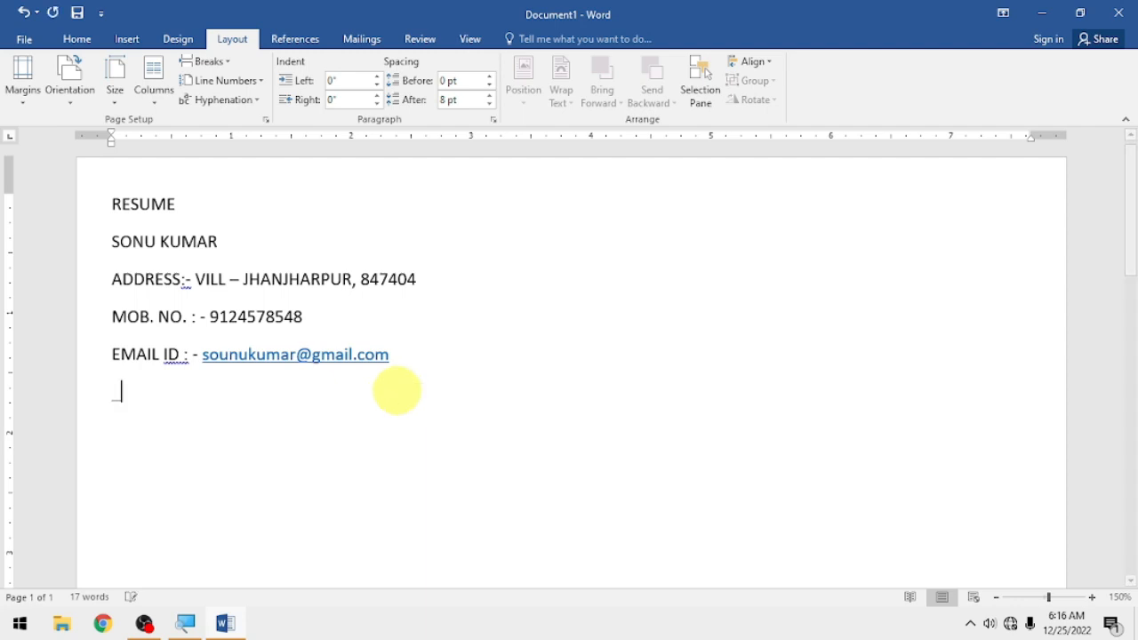
type("__")
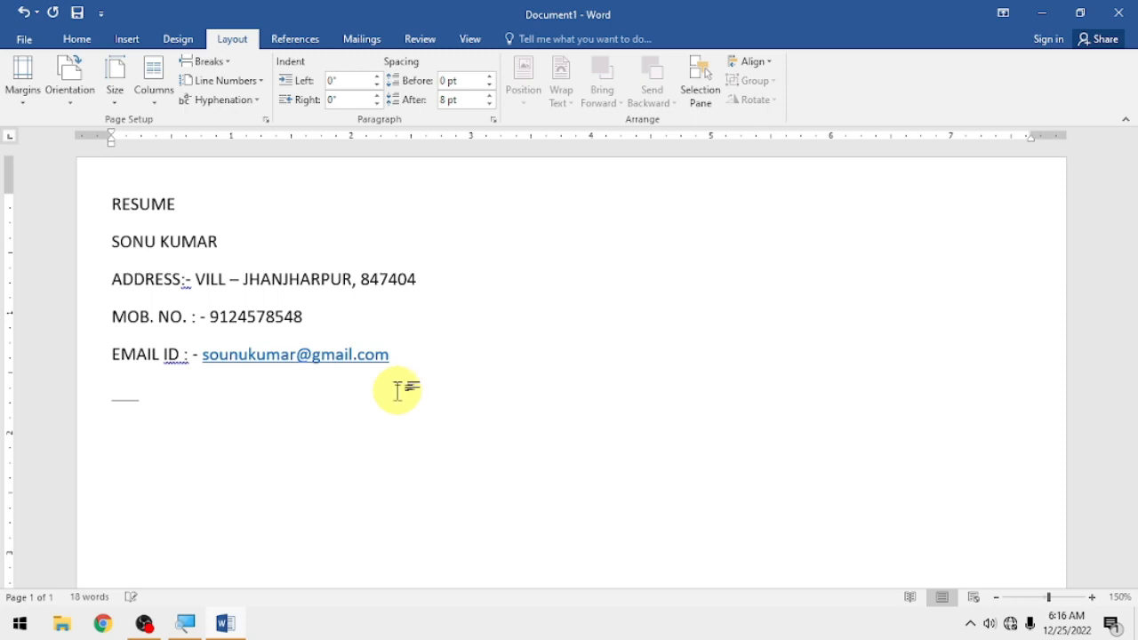
key("Return")
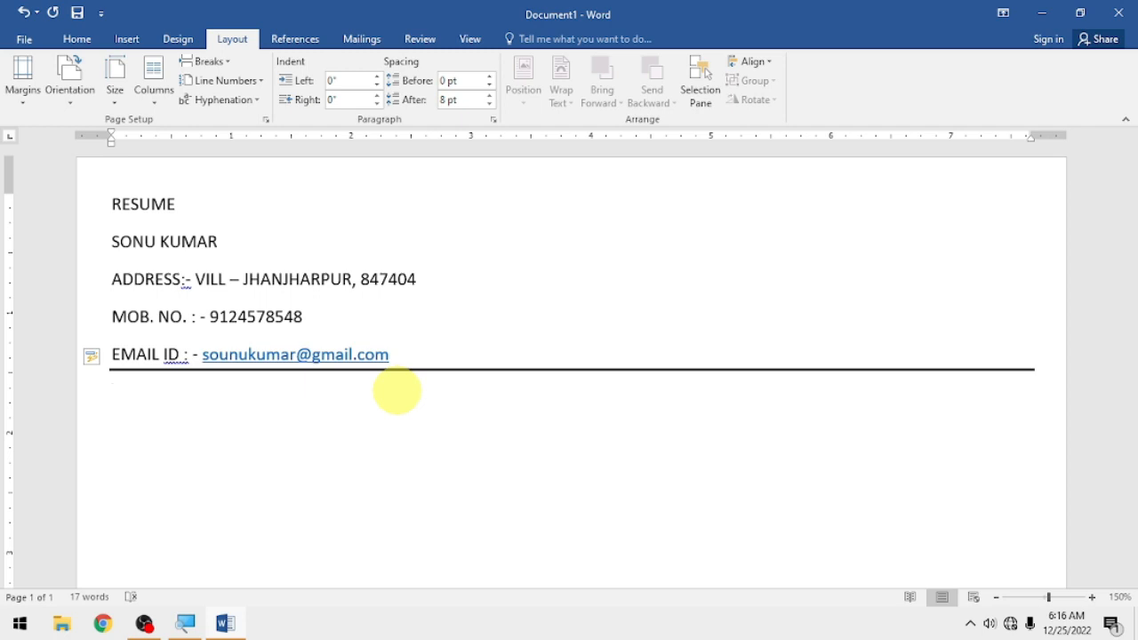
type("EDUCATIONAL QUALIFICATION")
key("Return")
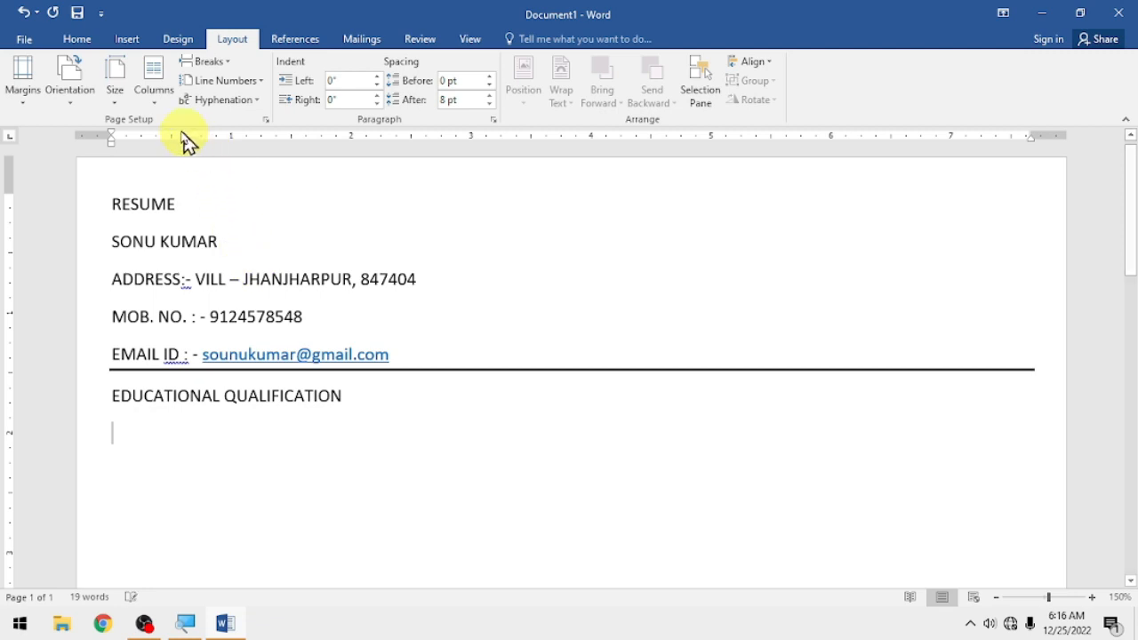
- Insert a five-column, one-row table and enter SN. in its first cell
left_click(134, 44)
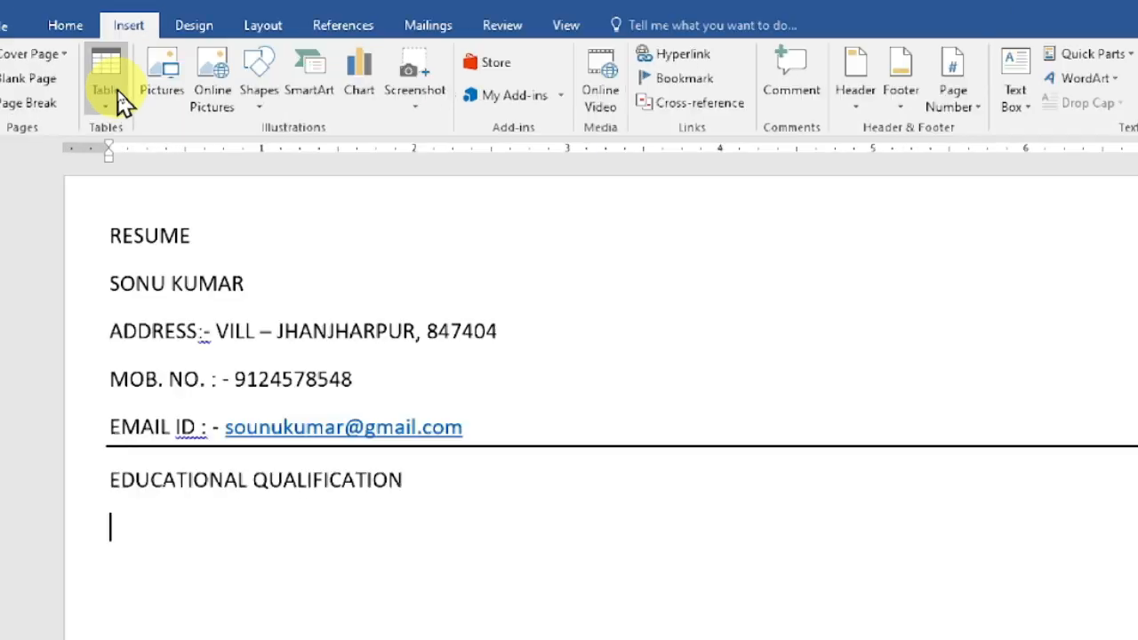
left_click(100, 118)
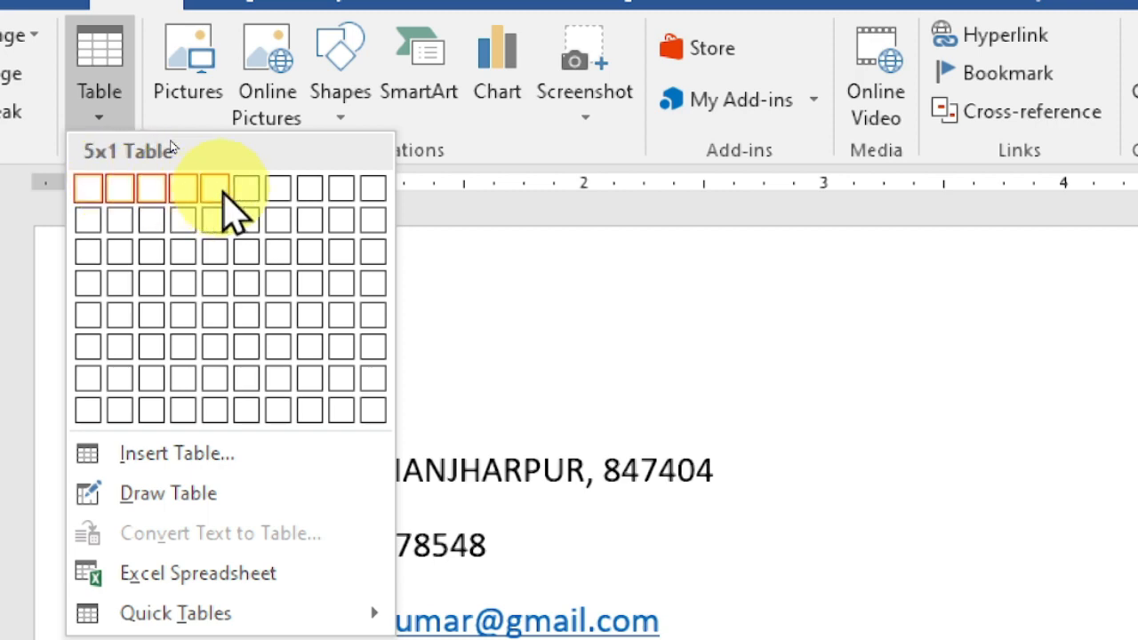
left_click(223, 208)
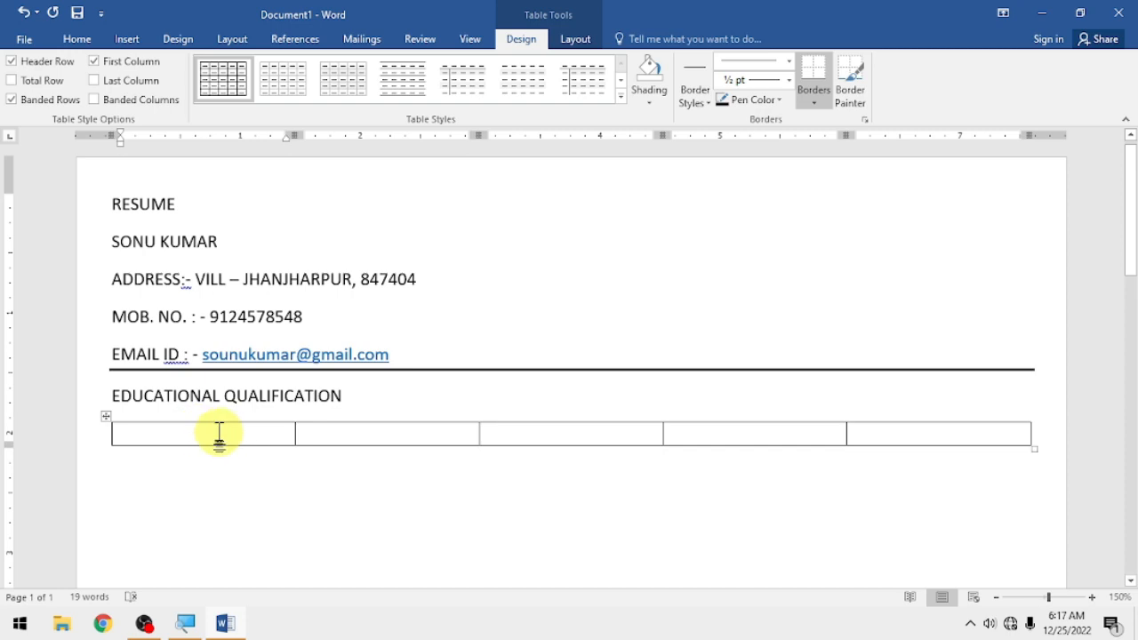
type("SN.")
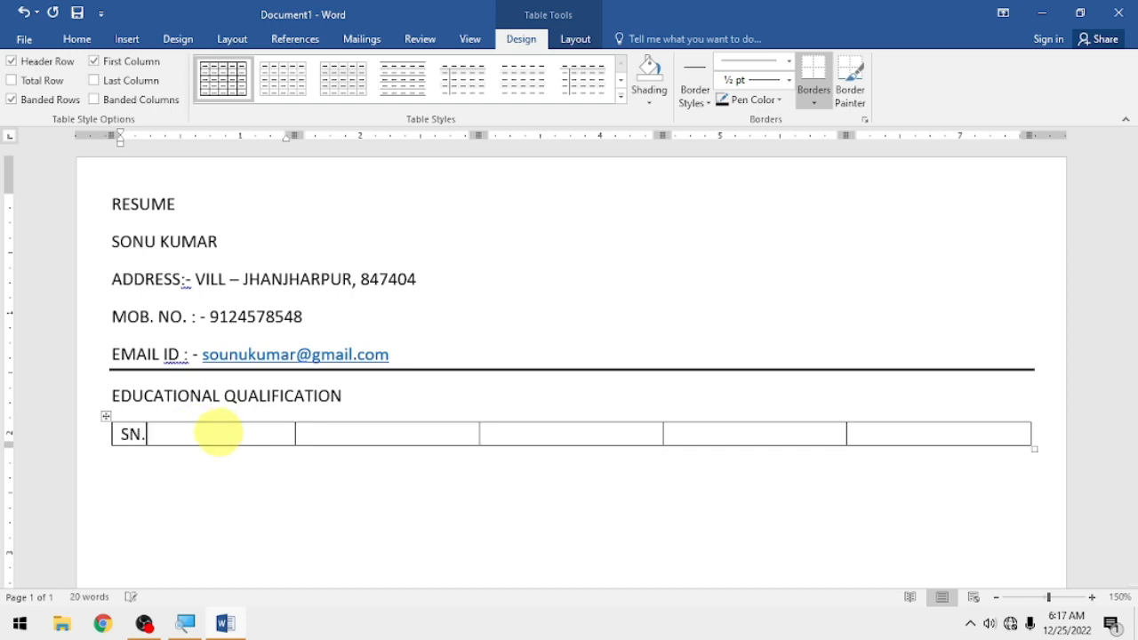
key("Tab")
- Enter DEGREE, YEAR, BOARD and PRECENTAGE in the remaining header cells and add a new row
type("DEGREE")
key("Tab")
type("YEAR")
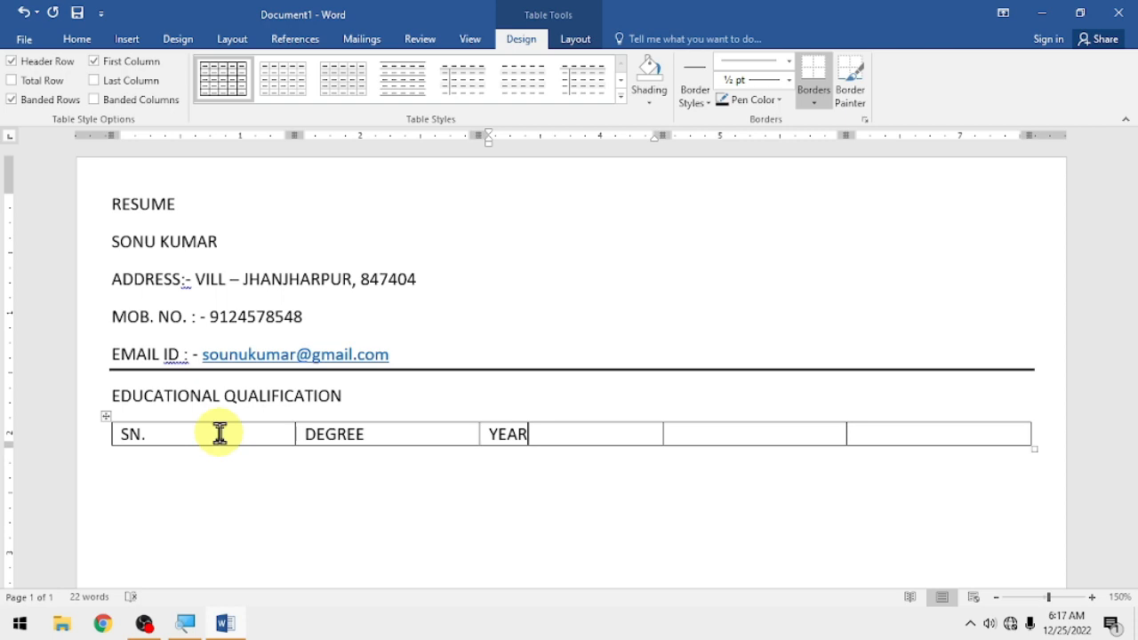
key("Tab")
type("BOARD")
key("Tab")
type("PRE")
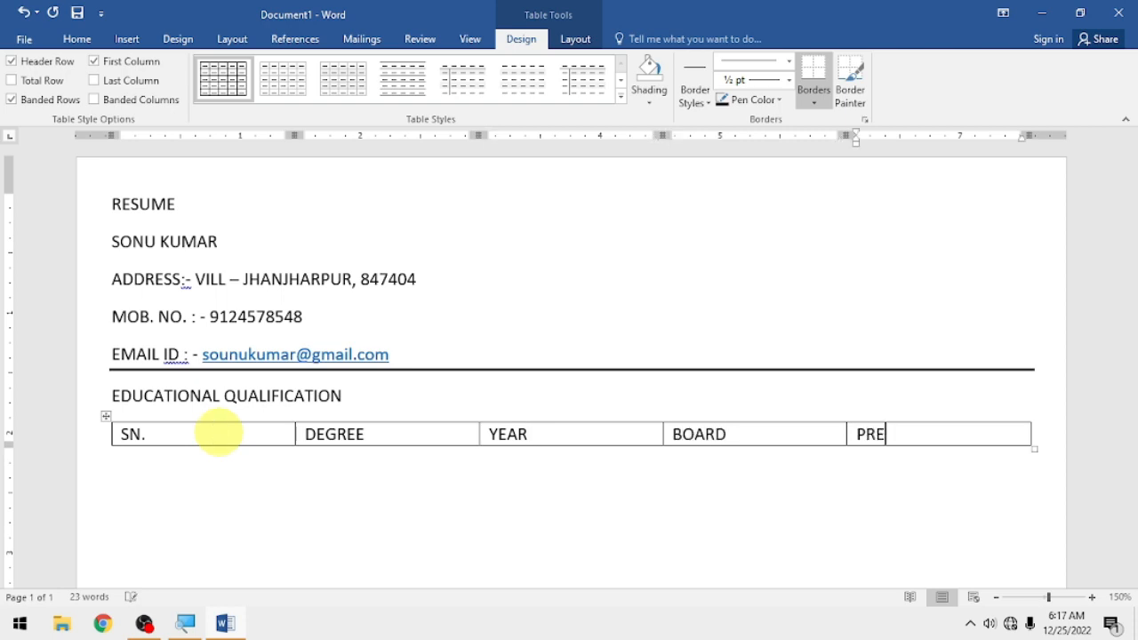
type("CENTAGE")
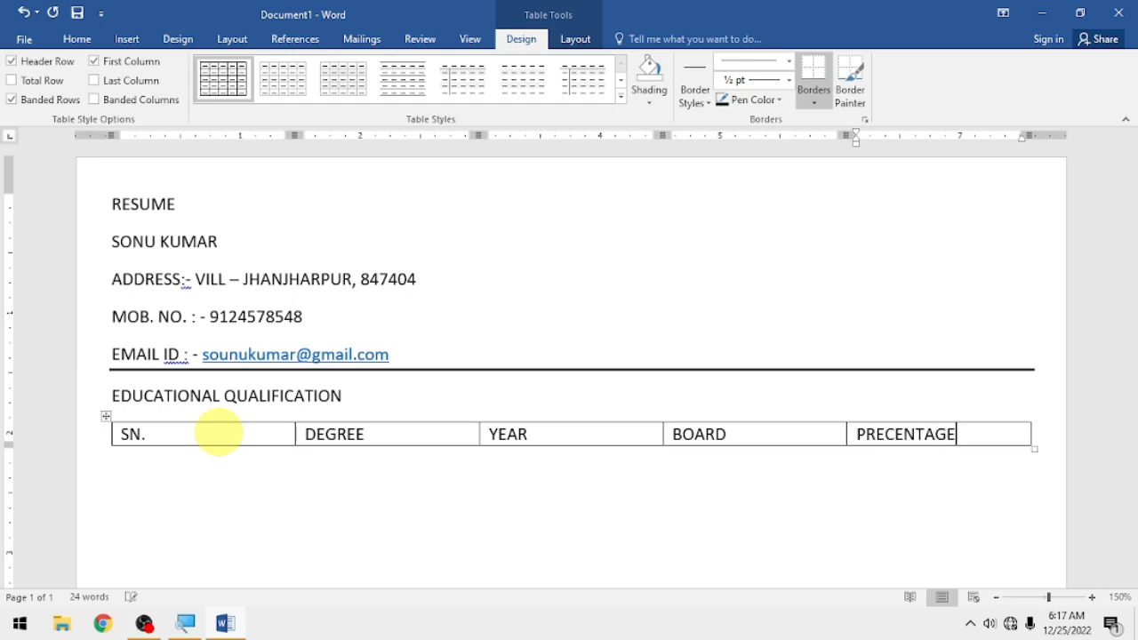
key("Tab")
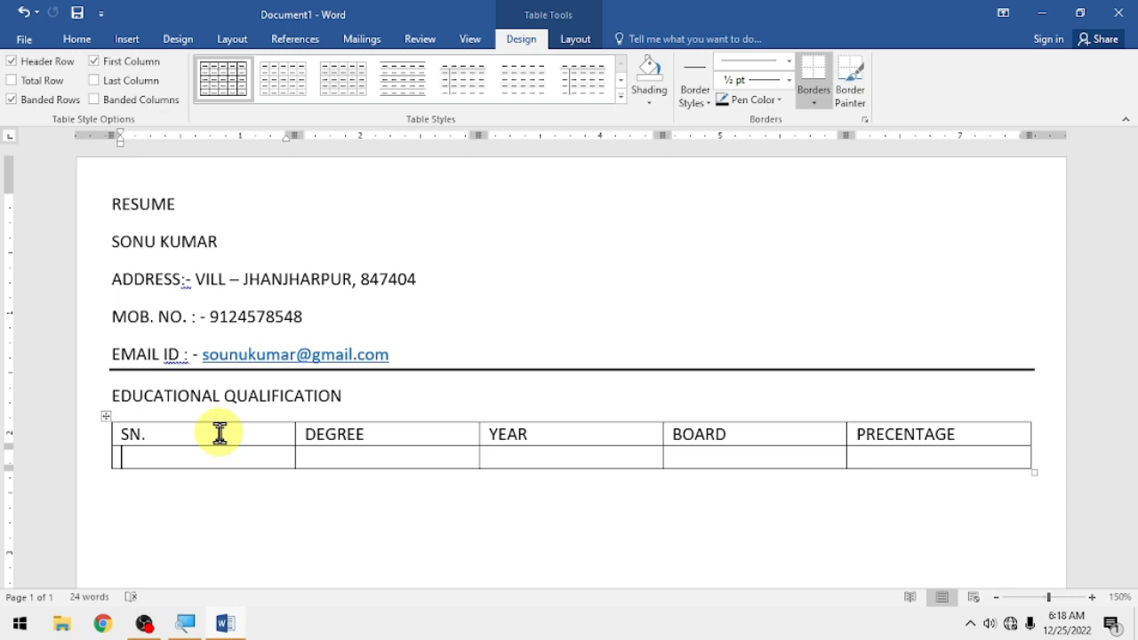
- Fill the first entry row with 1, 10TH, 2016, BSEB, 75% and add another row
type("1")
key("Tab")
type("10TH")
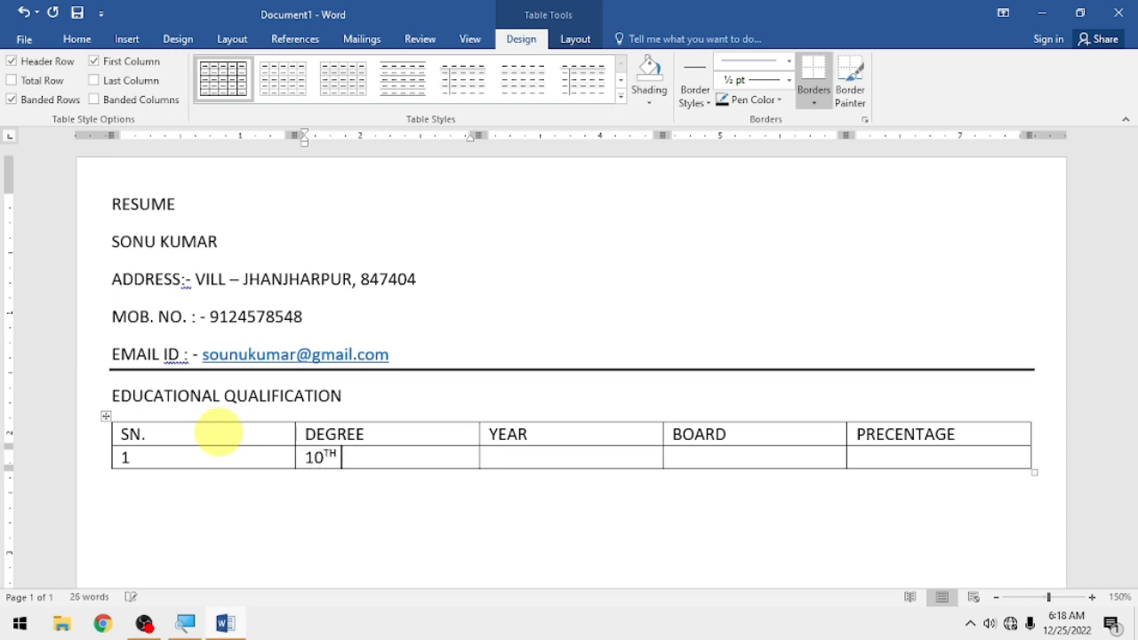
key("Tab")
type("2016")
key("Tab")
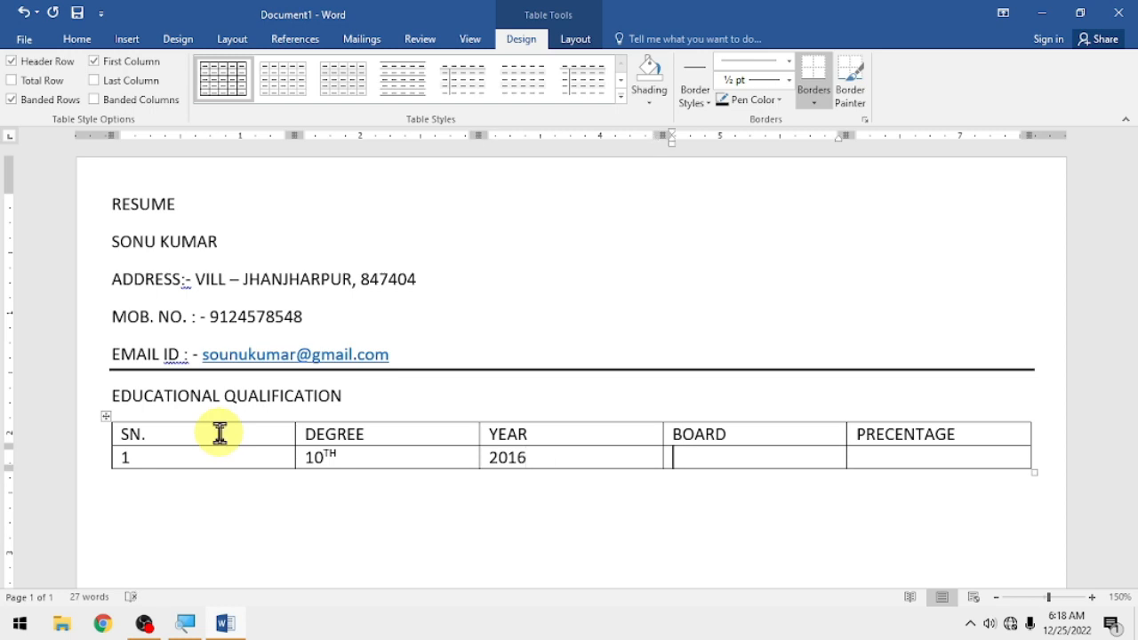
type("BSEB")
key("Tab")
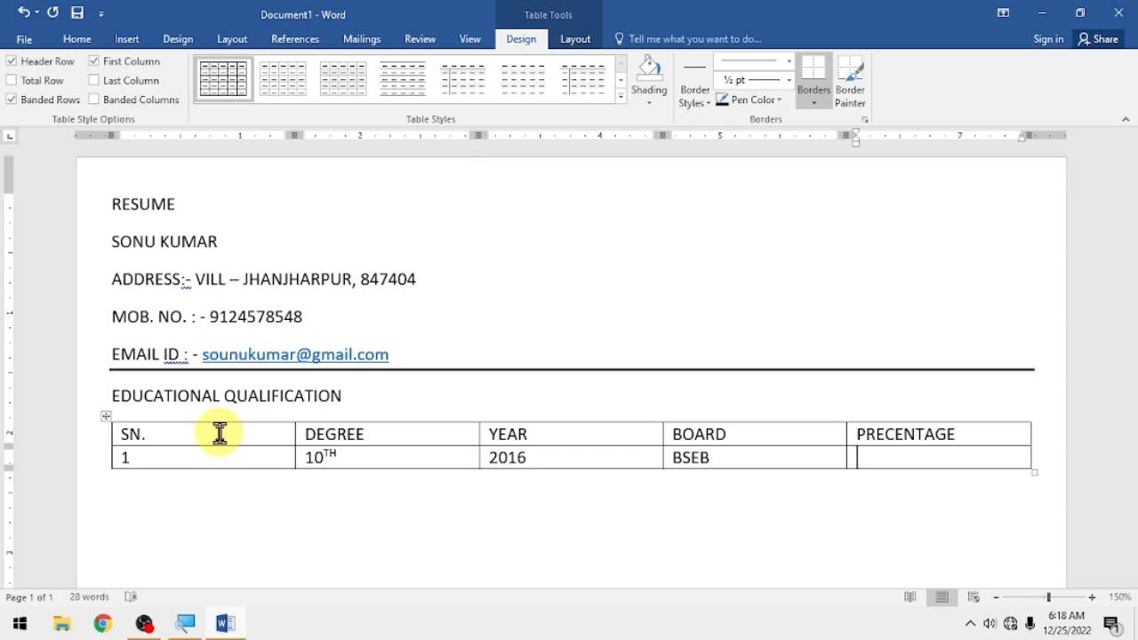
type("75%")
key("Tab")
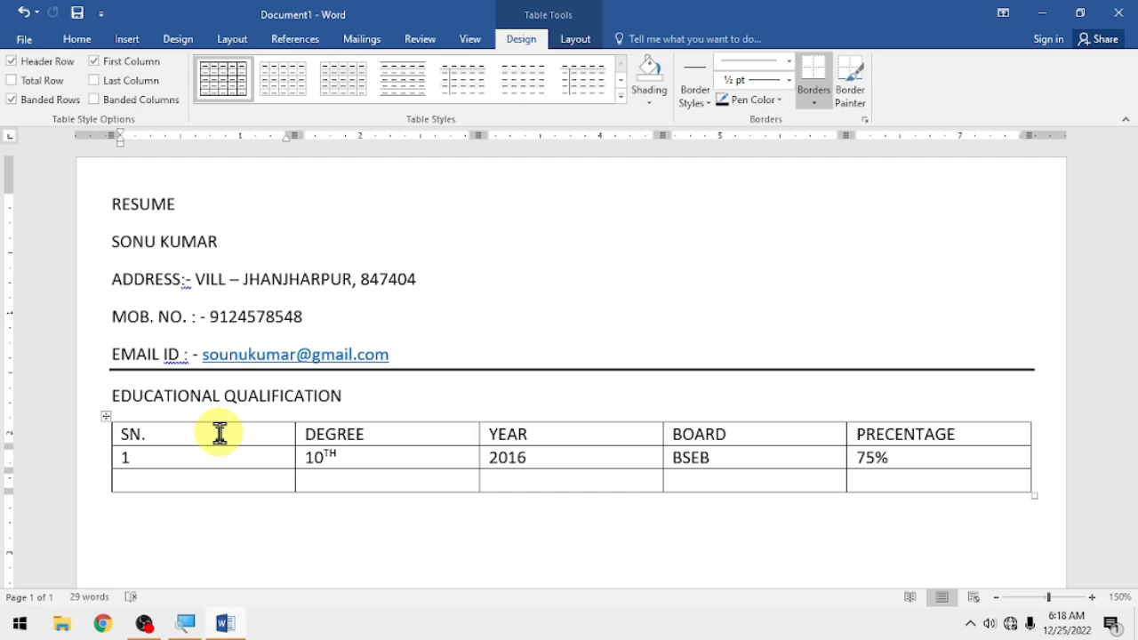
- Fill the second entry row with 2, 12TH, 2018, BSEB, 80% and add a third row
type("2")
key("Tab")
type("12TH")
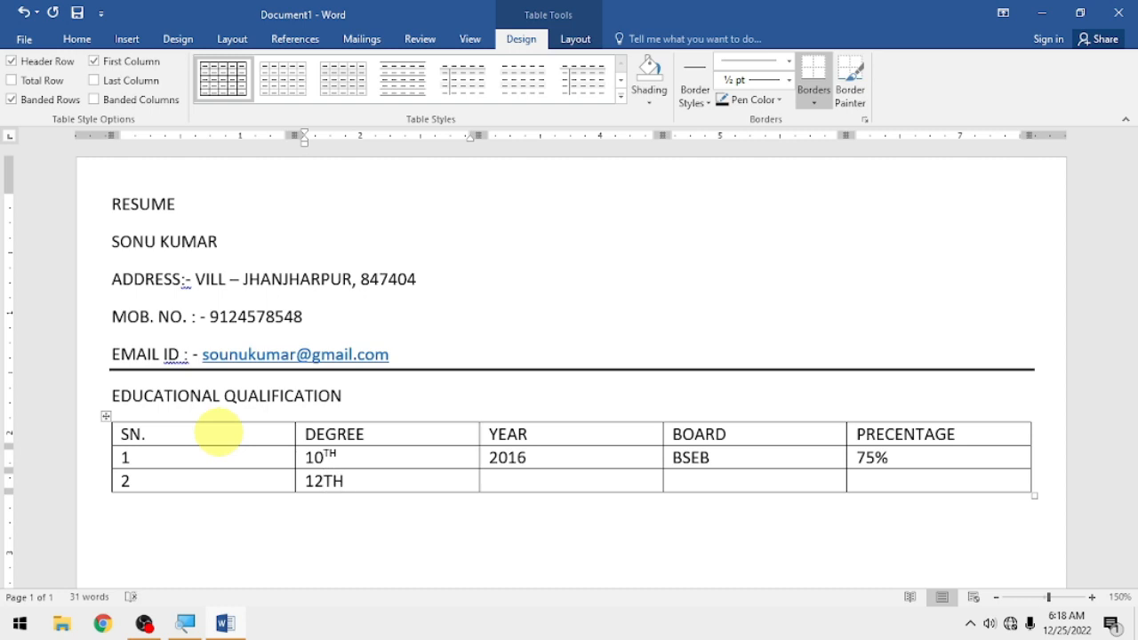
key("Tab")
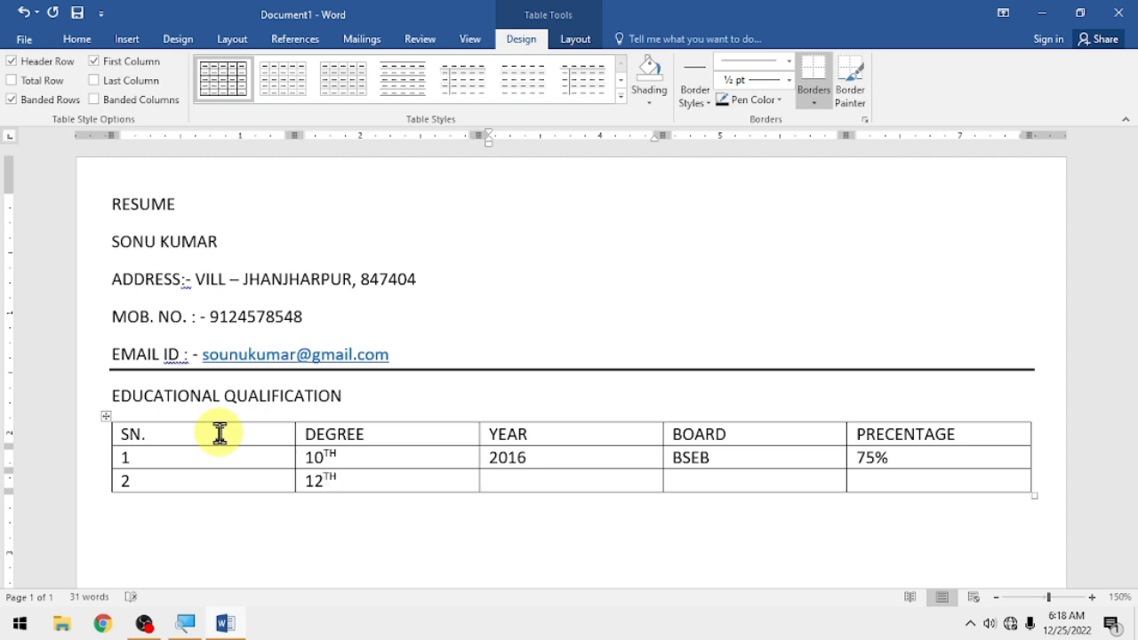
type("2018")
key("Tab")
type("BSEB")
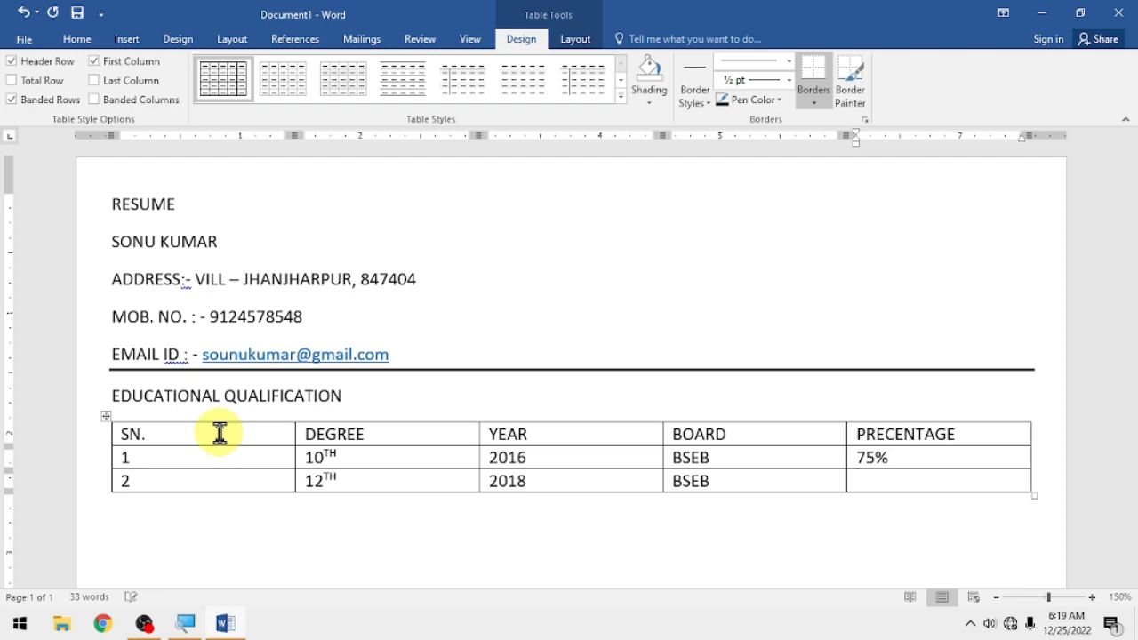
type("80")
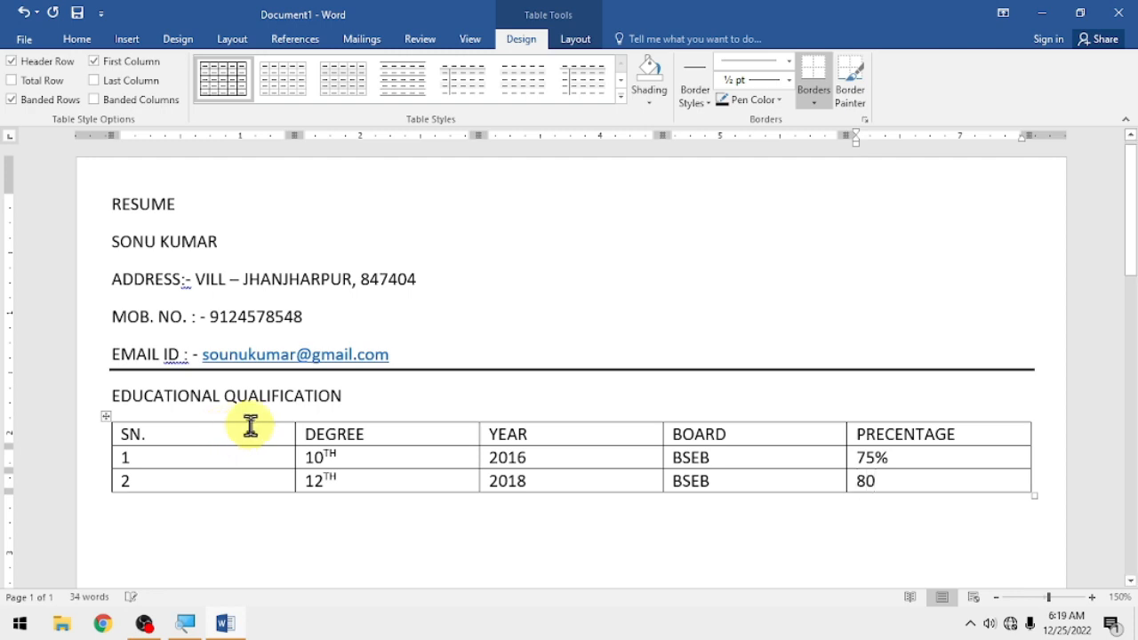
type("%")
key("Tab")
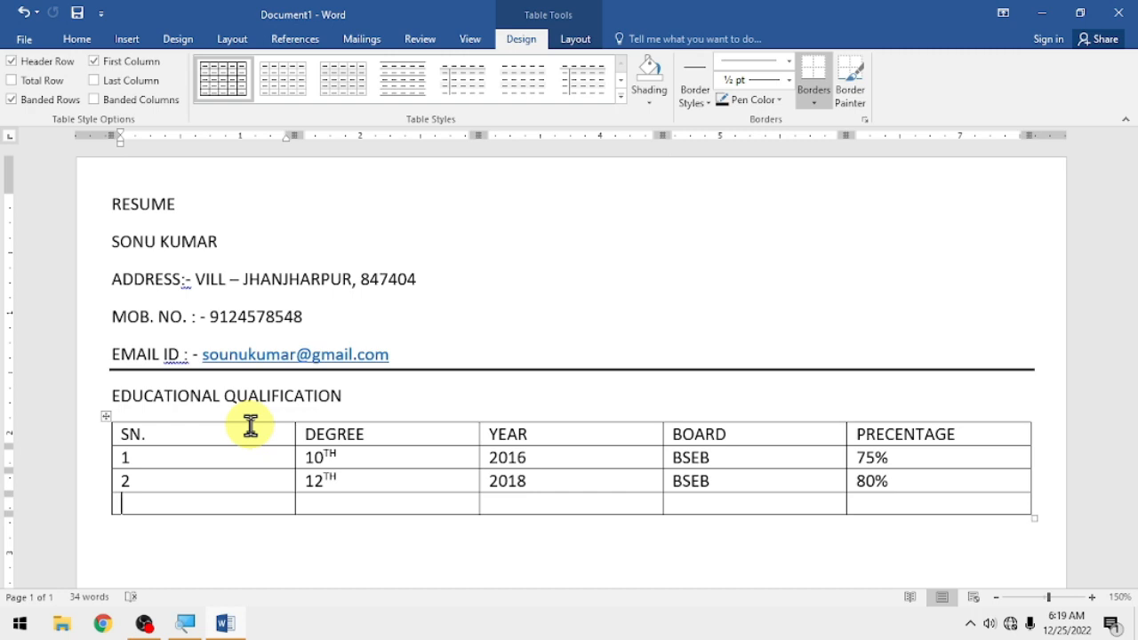
- Fill the third table entry with 3, BA, 2021, LNMUJ and 65%
type("3")
key("Tab")
type("BA.")
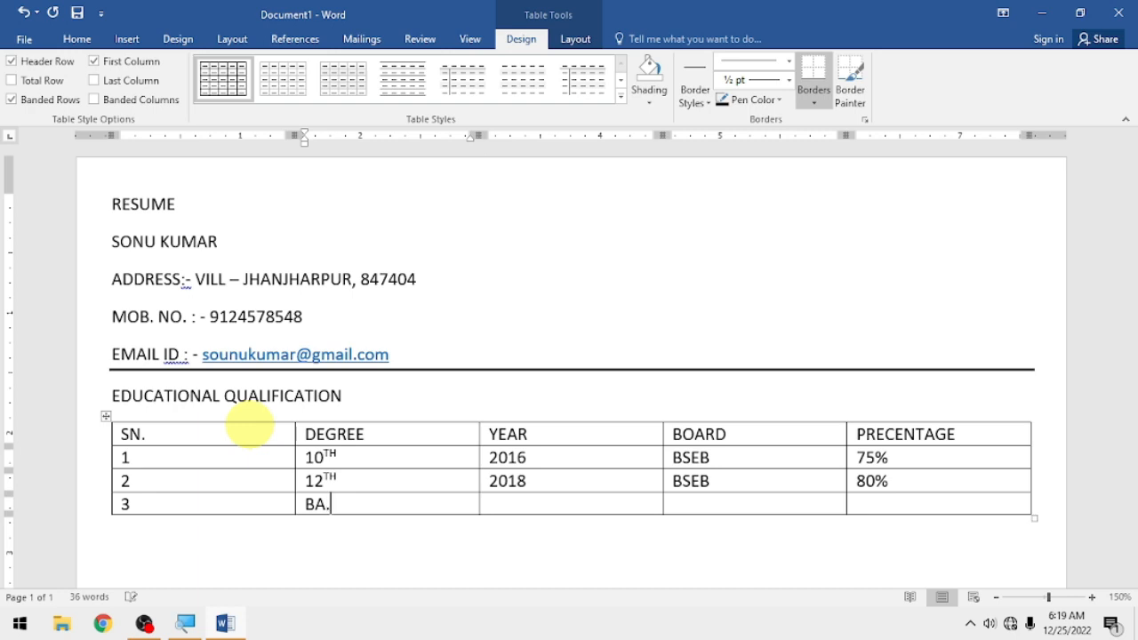
key("BackSpace")
key("Tab")
type("20")
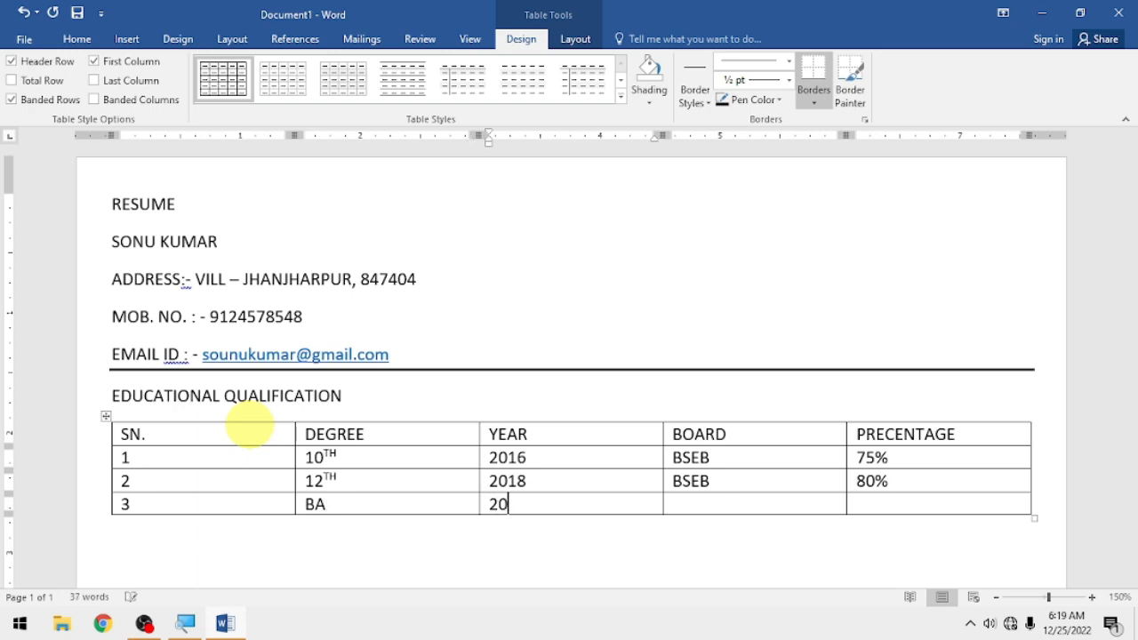
type("21")
key("Tab")
type("LNMUJ")
key("Tab")
type("65%")
- Add a fourth table row numbered 4, leaving its other cells empty
key("Tab")
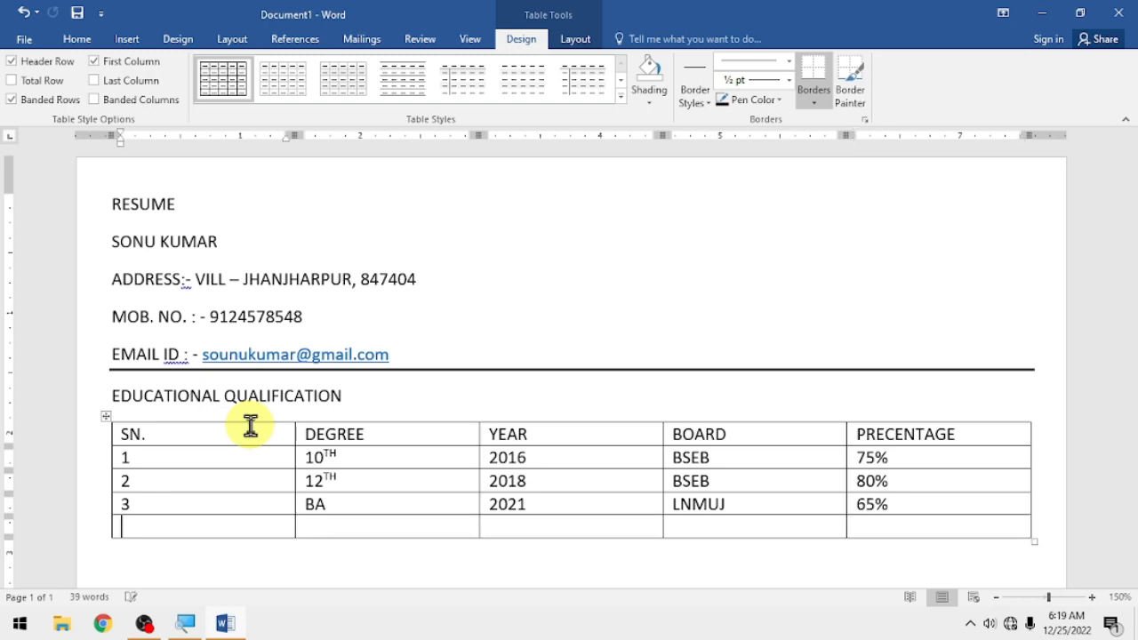
type("4")
key("Tab")
key("Tab")
key("Tab")
key("Tab")
scroll(676, 496, "down", 3)
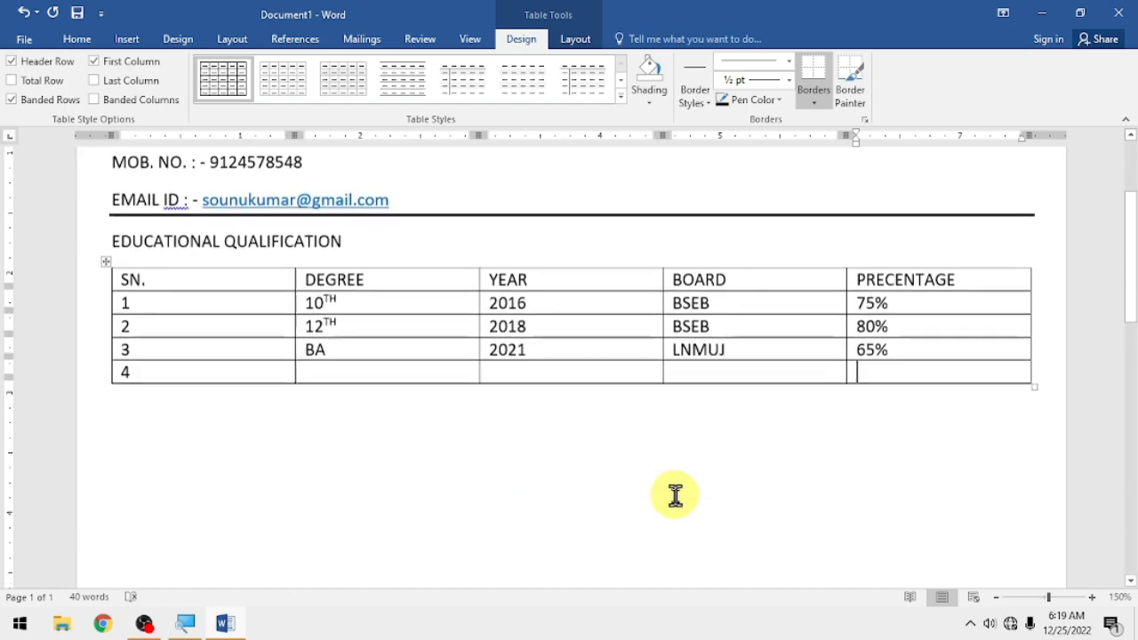
- Below the table, type COMPUTER SKILLS, then 'ADCA COURSE(OFFICE PACKAGE, INTERNET, TALLY+GST, HTML, DOS, DTP ETC.)'
left_click(131, 402)
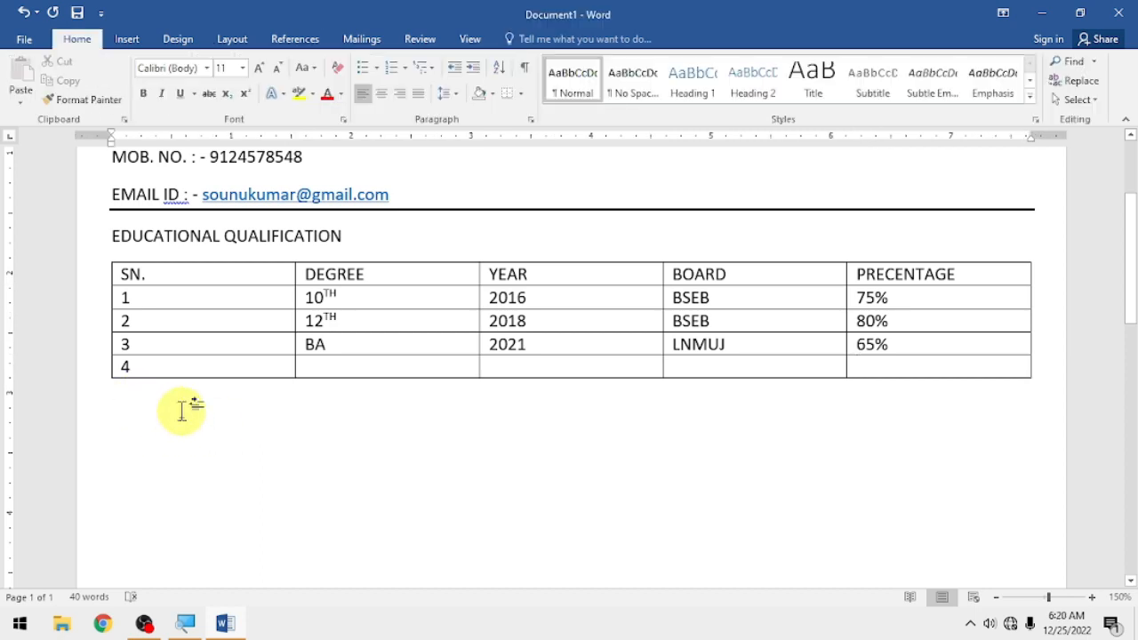
key("Return")
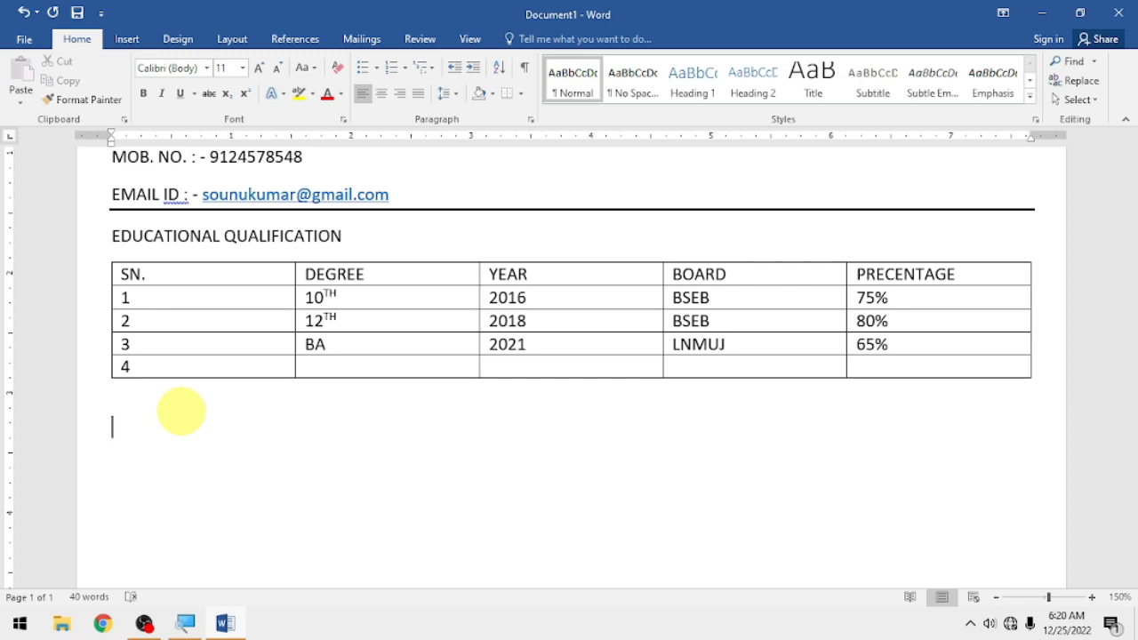
type("COMPUTE")
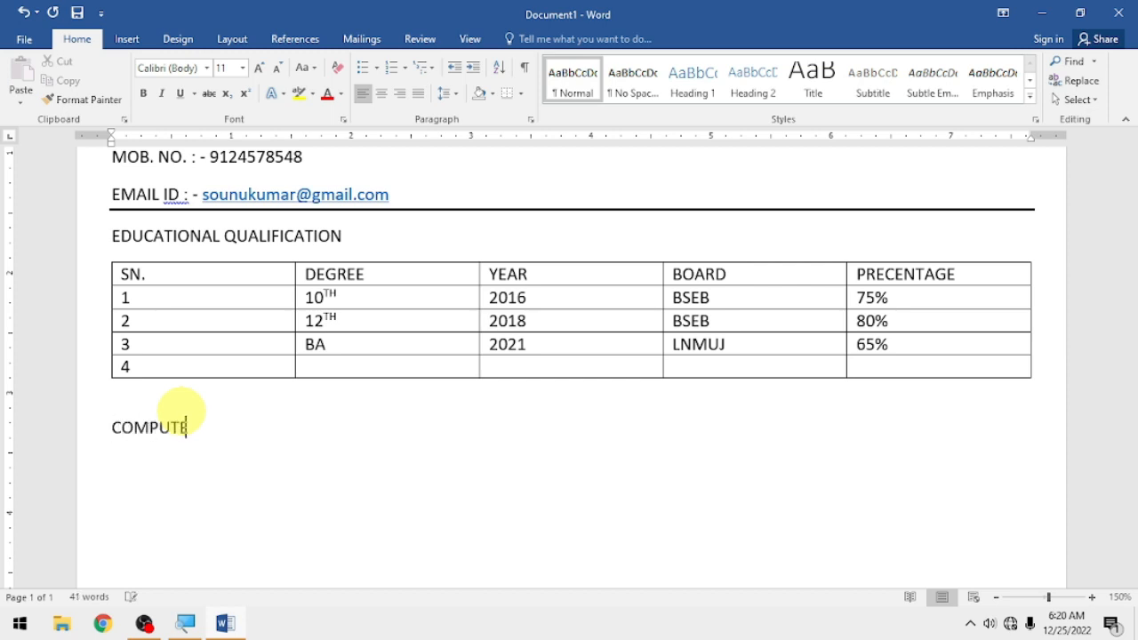
type("R SKILLS")
key("Return")
type("ADCA COURSE")
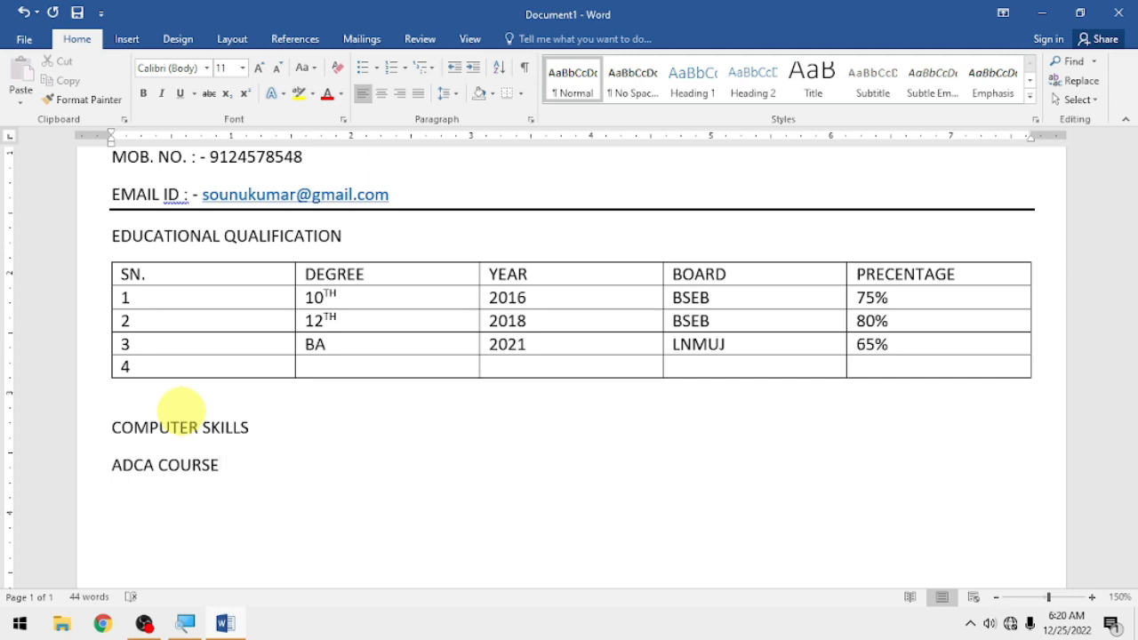
type("(OFFICE PACKAGE, ")
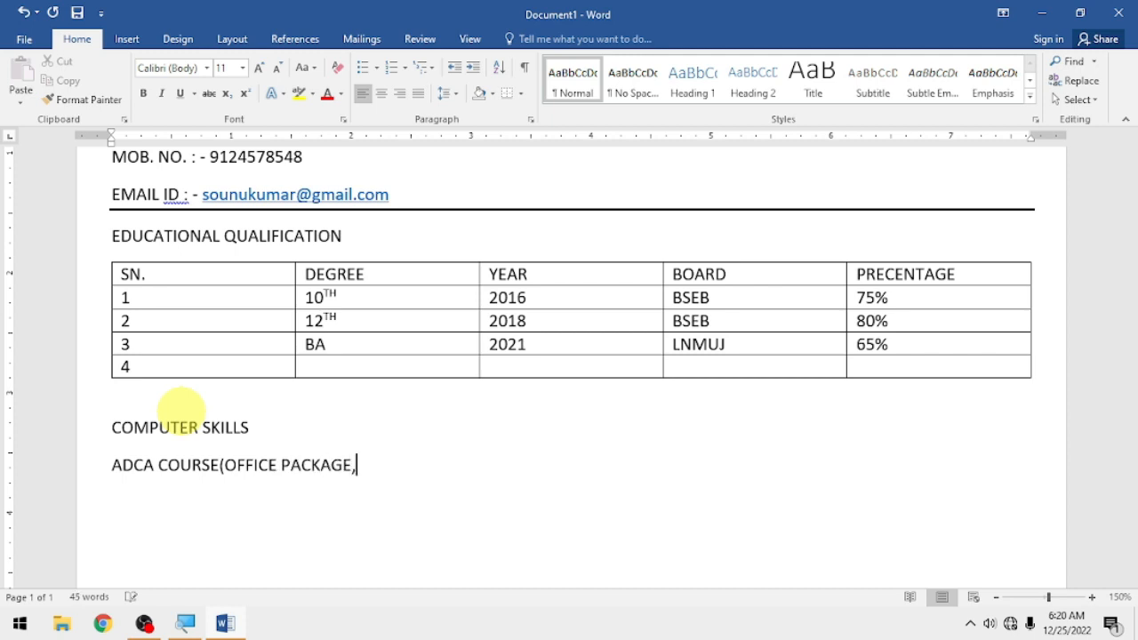
type("INTERN")
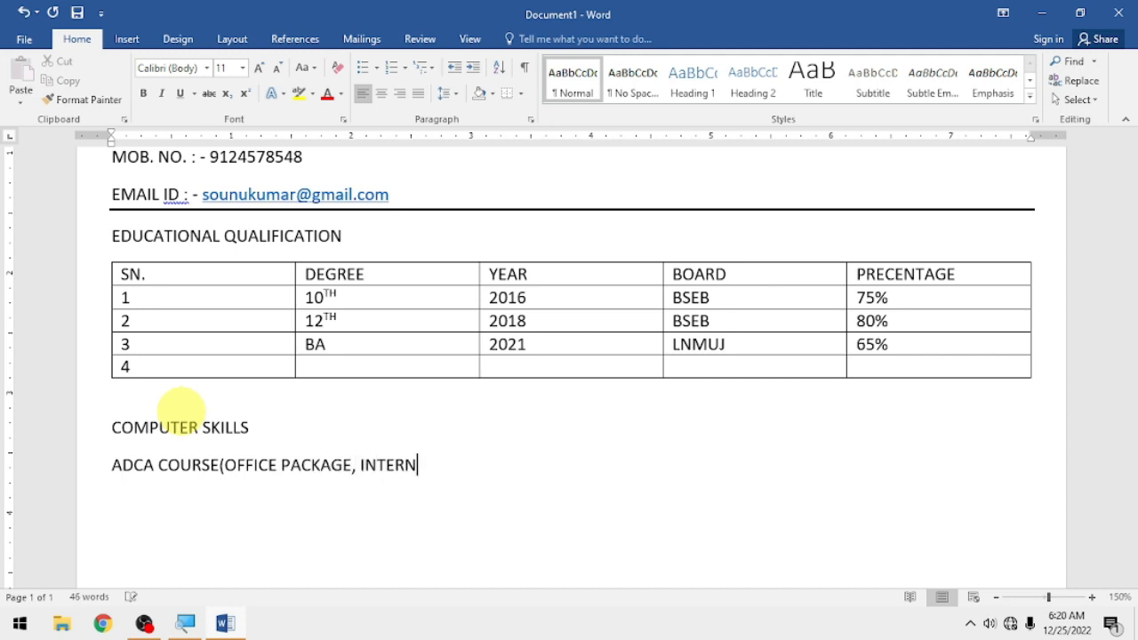
type("ET, TALLY+GST")
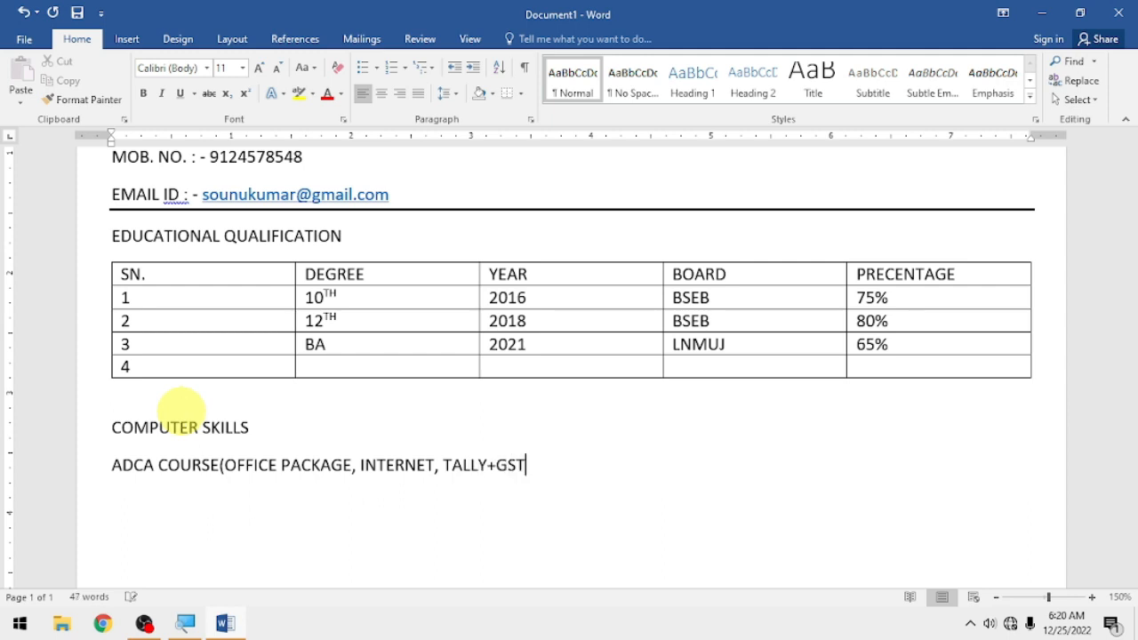
type(", HTML, DOS, ")
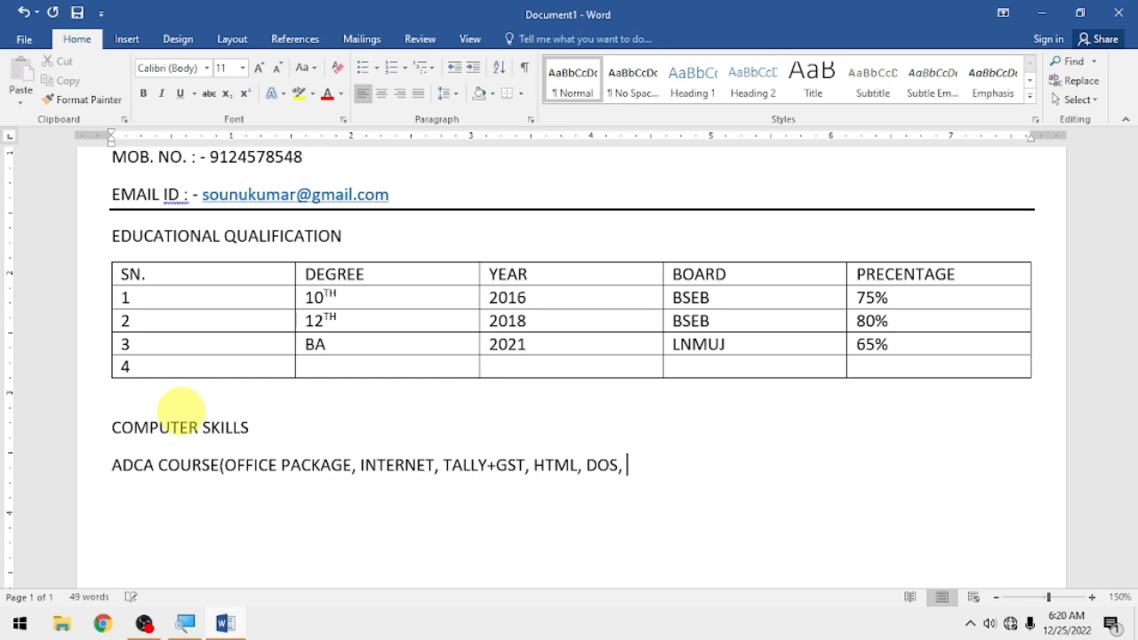
type("DTP ETC.)")
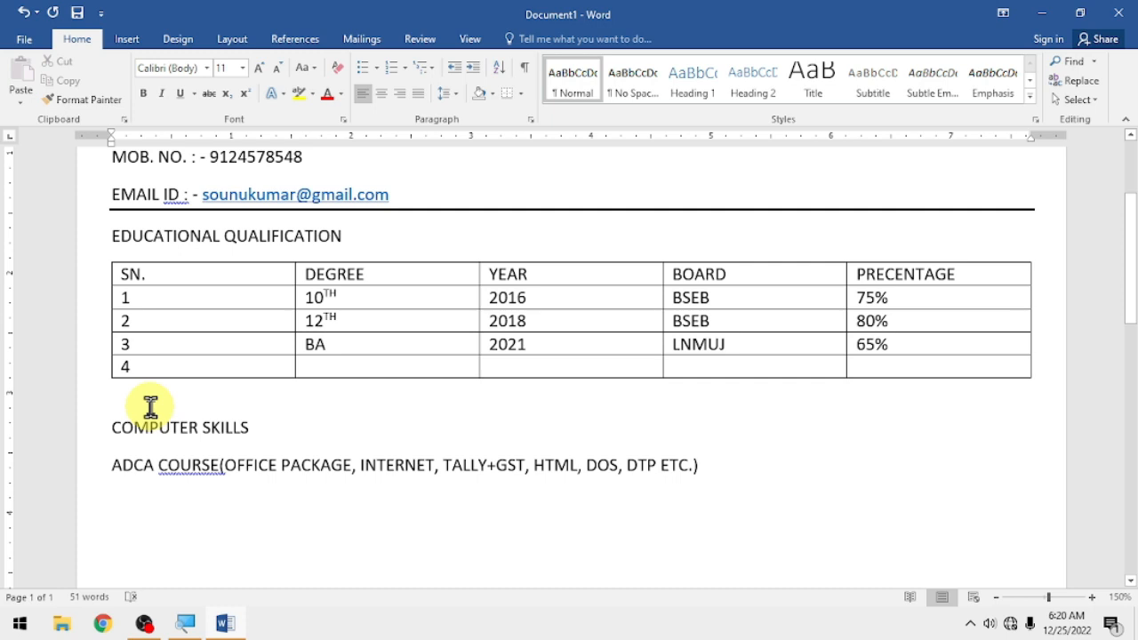
- Add WORK EXPERIENCED, 3 YEARS and STRENGTH FACTOR as separate lines after the ADCA line
key("Return")
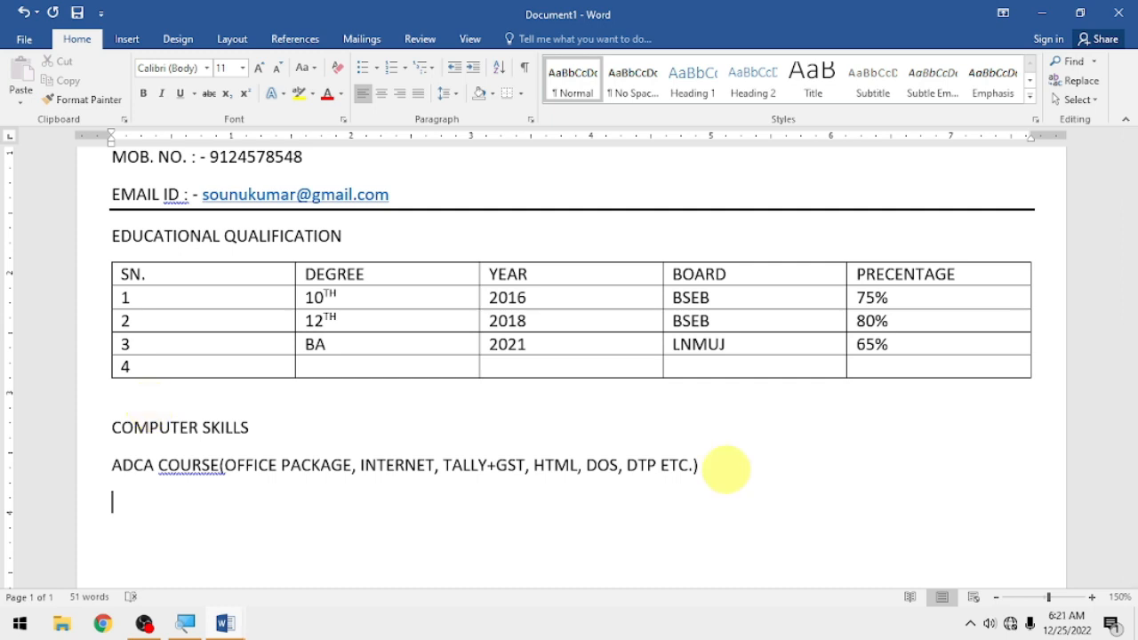
type("WORK EXPE")
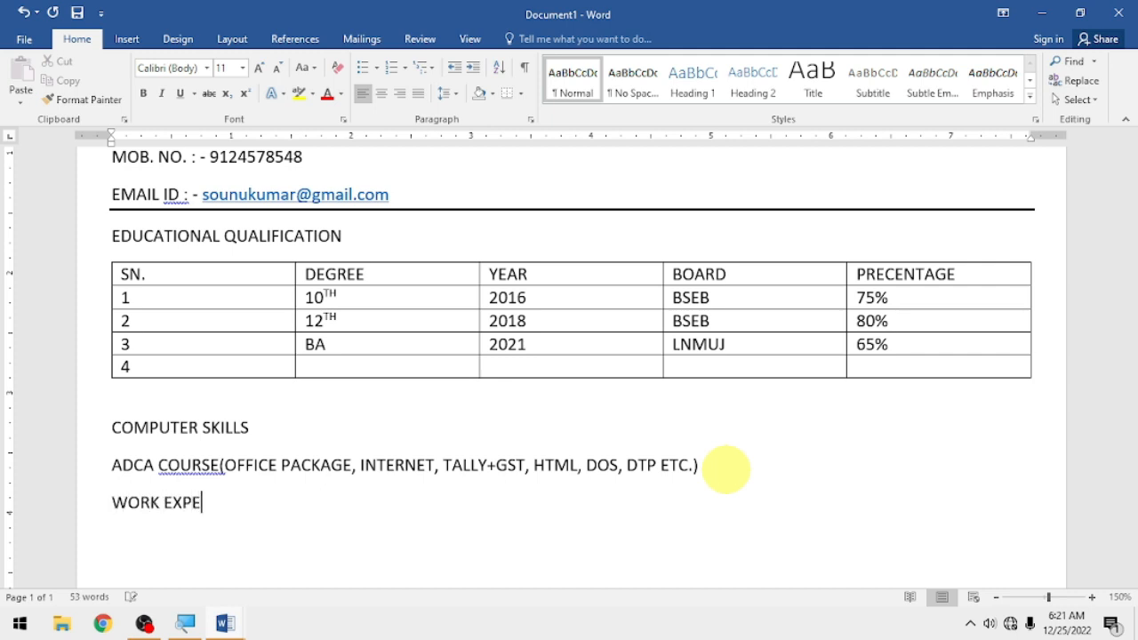
type("RIENCED")
key("Return")
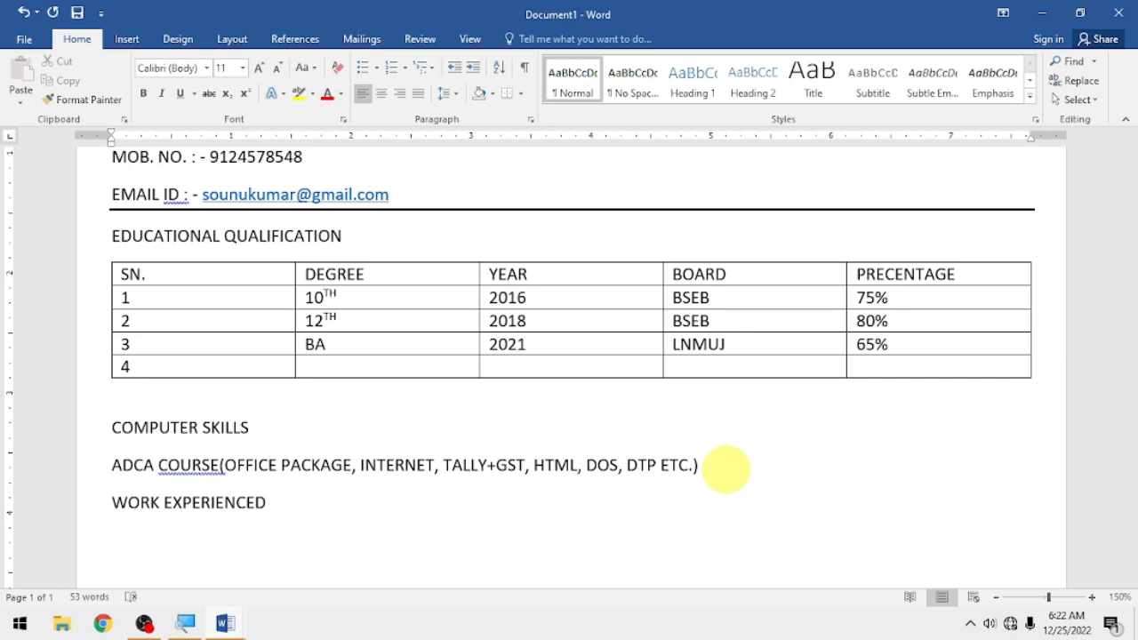
type("3 YEARS")
key("Return")
scroll(203, 469, "down", 2)
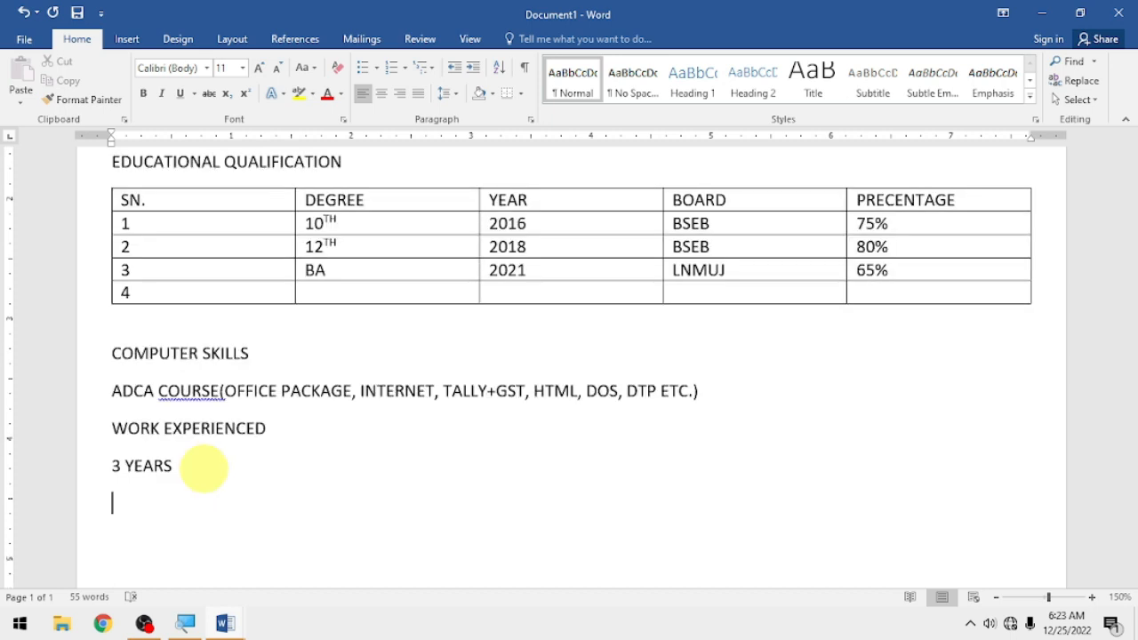
type("STRENGTH")
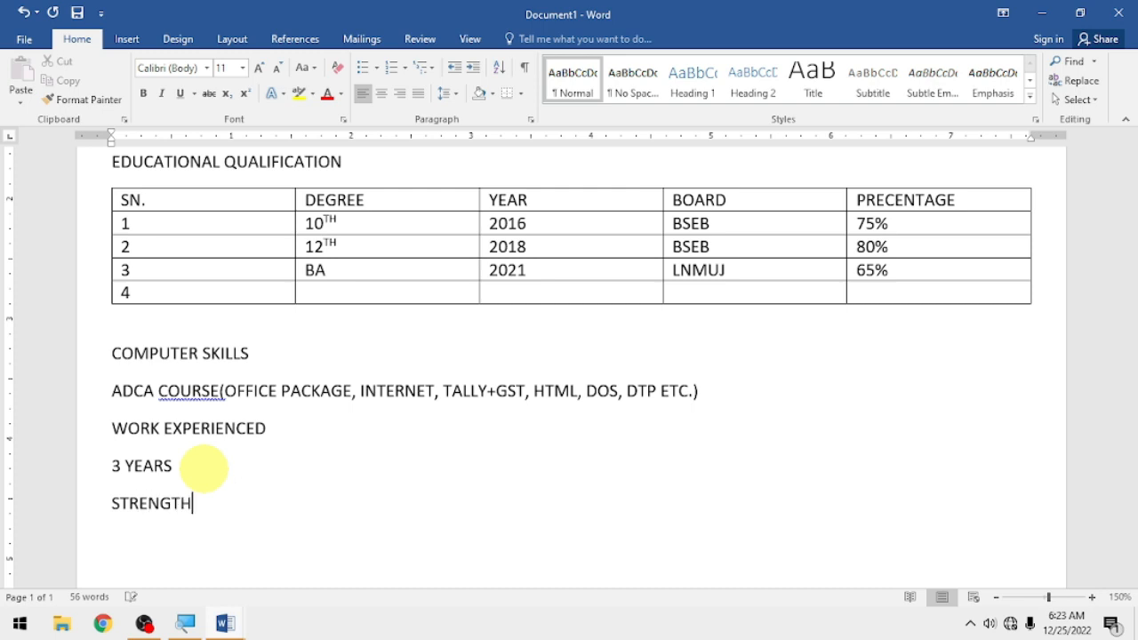
type(" FACTOR")
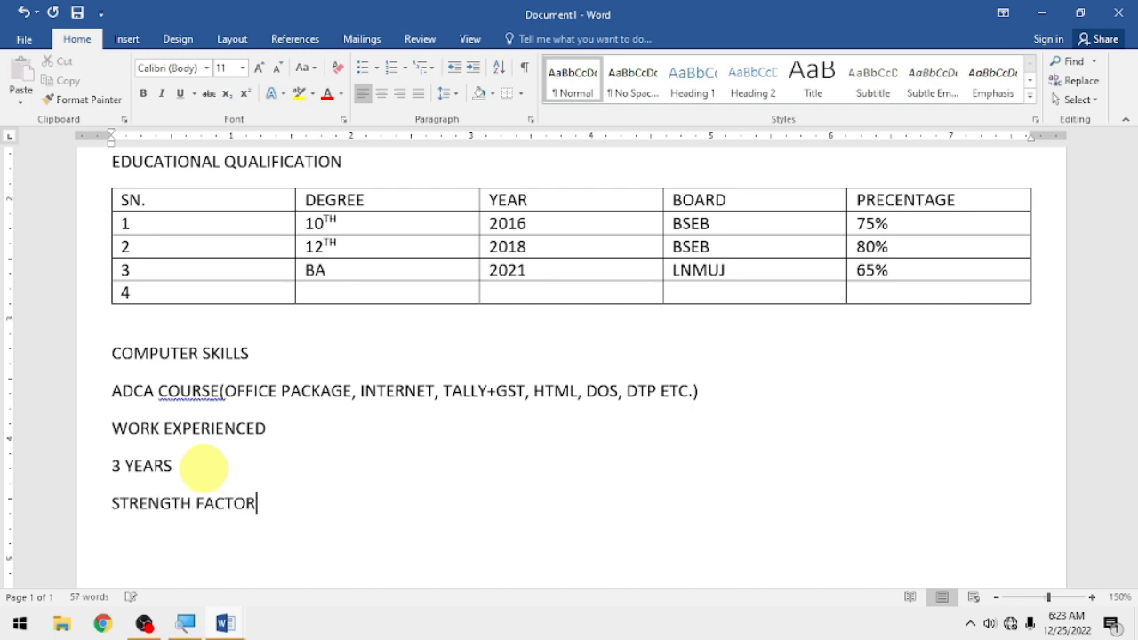
key("Return")
- Type 'Good strength of working with team, strong ability to work creative and determination' under STRENGTH FACTOR
type("Good strength ")
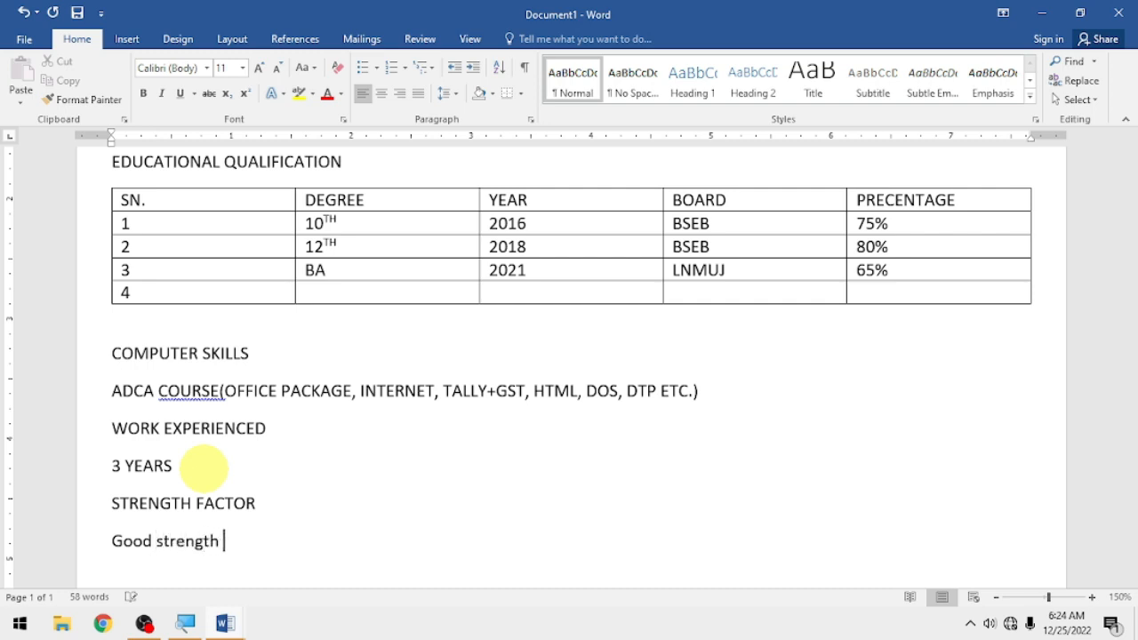
type("of working w")
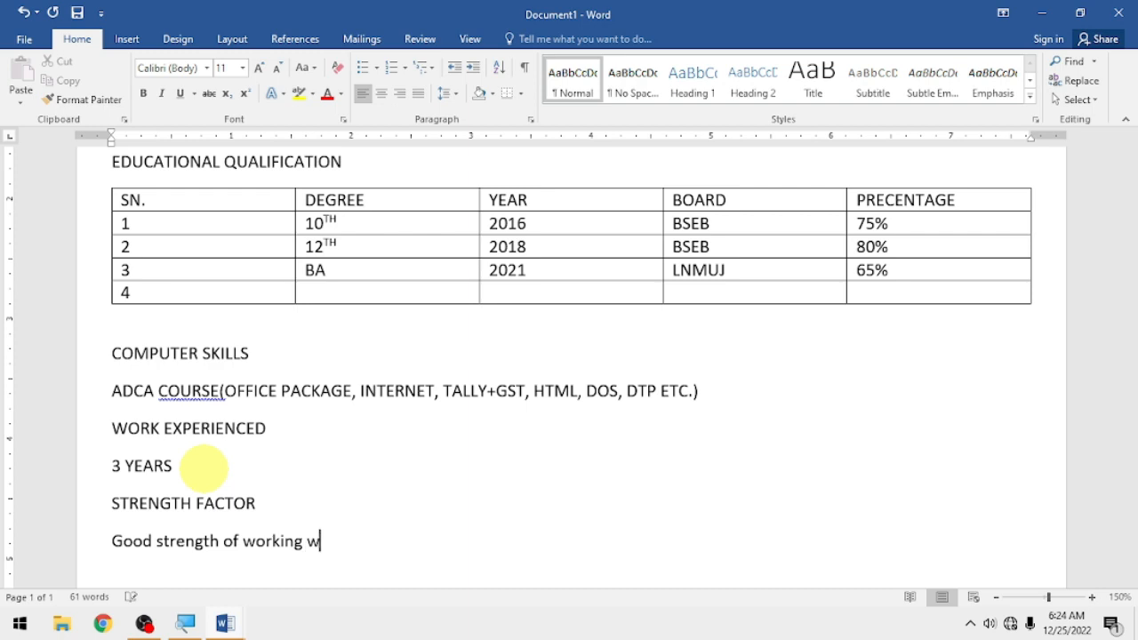
type("ith team,")
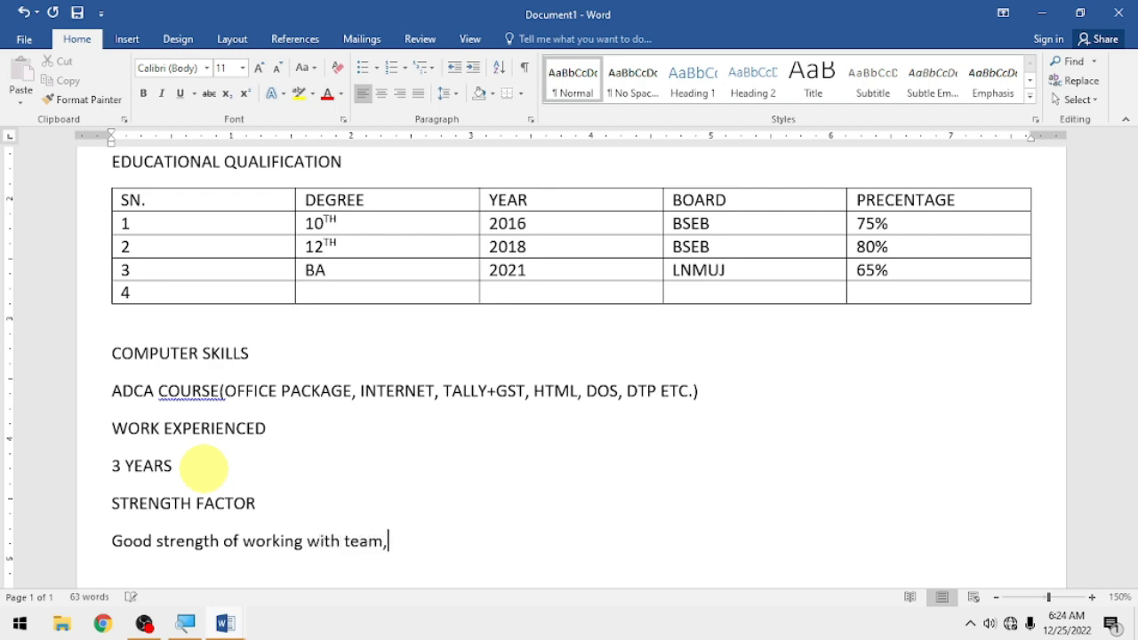
type(" strong ability t")
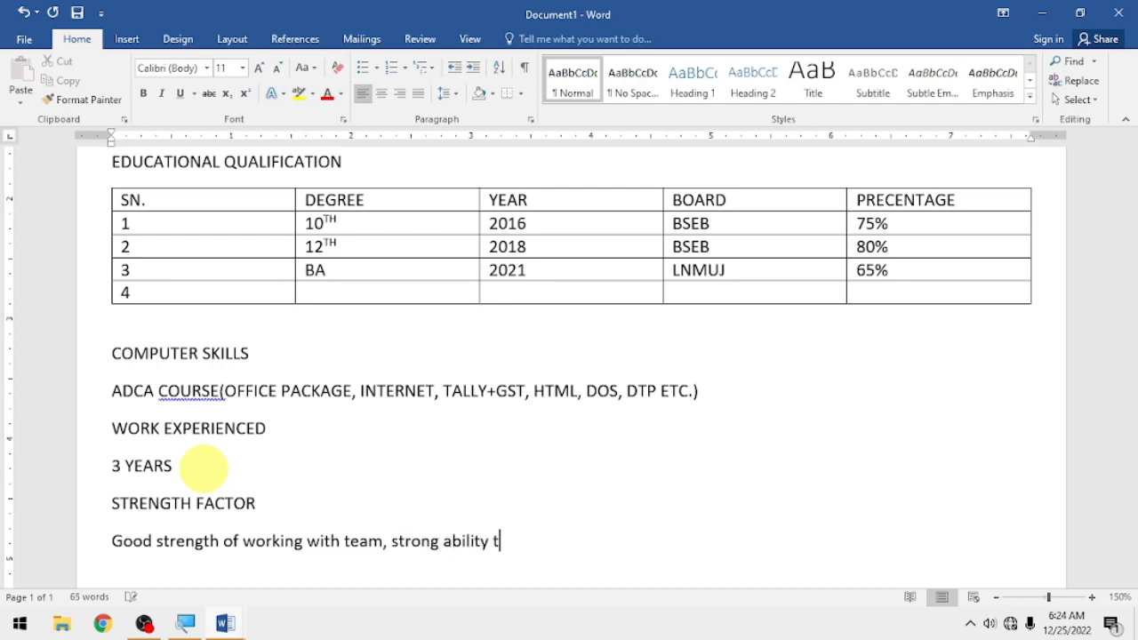
type("o work creative and ")
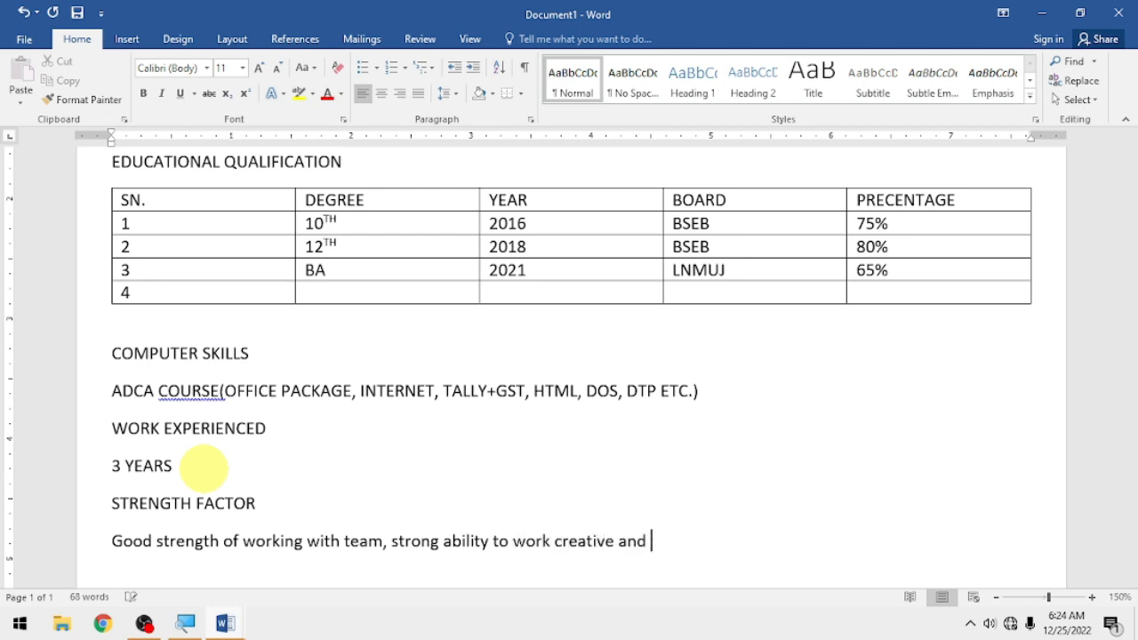
type("determination")
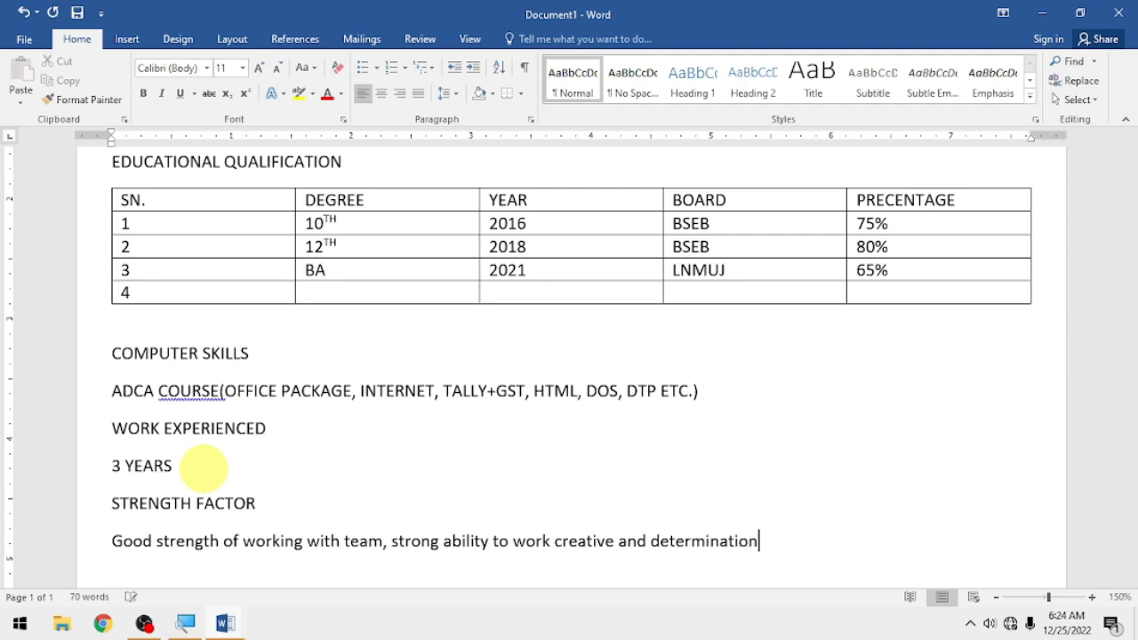
key("Return")
type("P")
- Type the PERSONAL PROFILE heading with 'FATHER'S NAME: -' and 'DATE OF BIRHT: -' lines
type("ERSO")
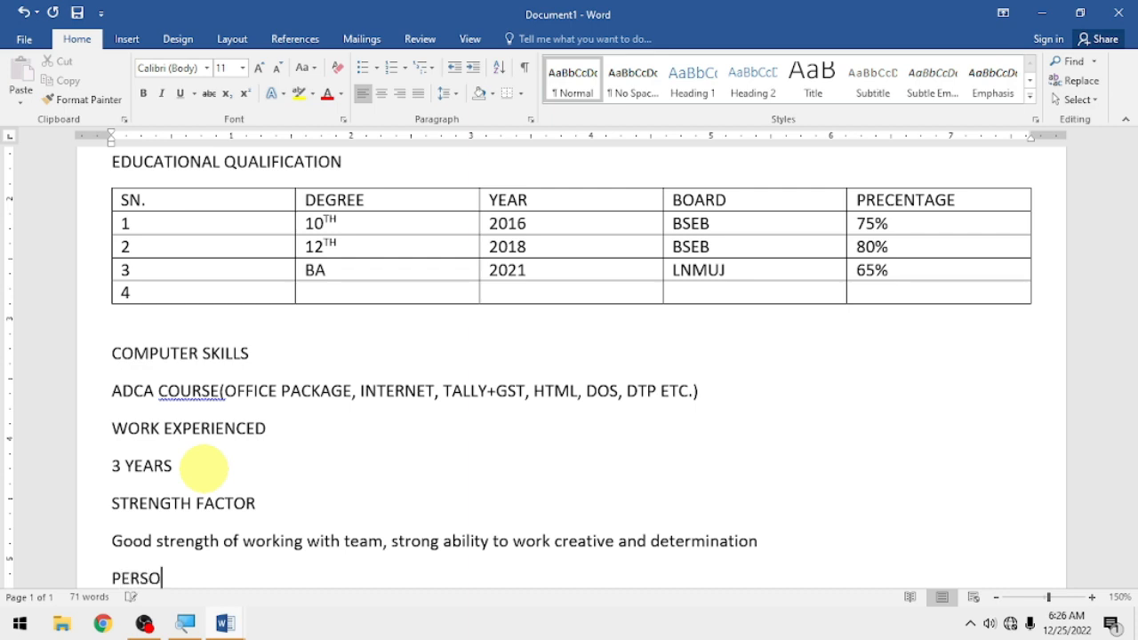
type("NAL PRO")
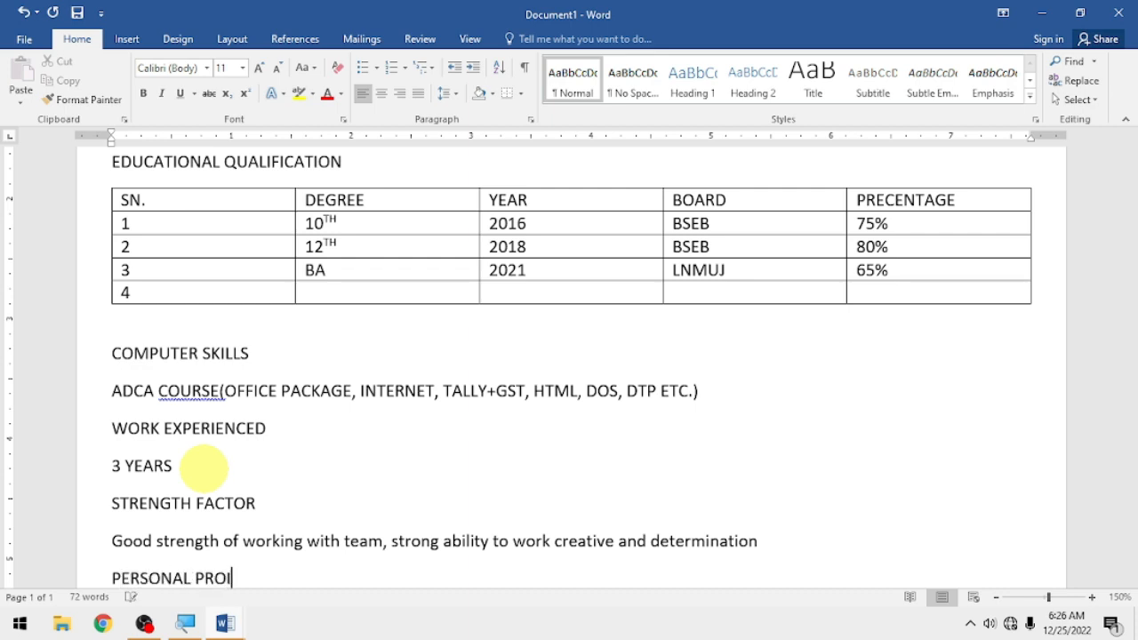
type("FILE")
key("Return")
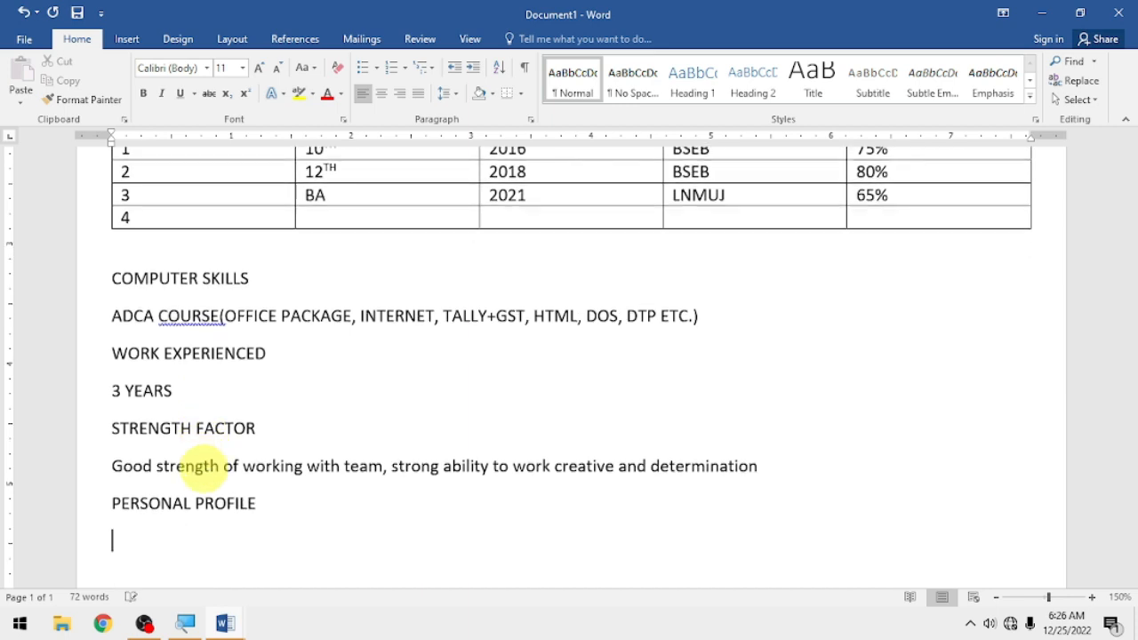
type("FATHER'S NAME")
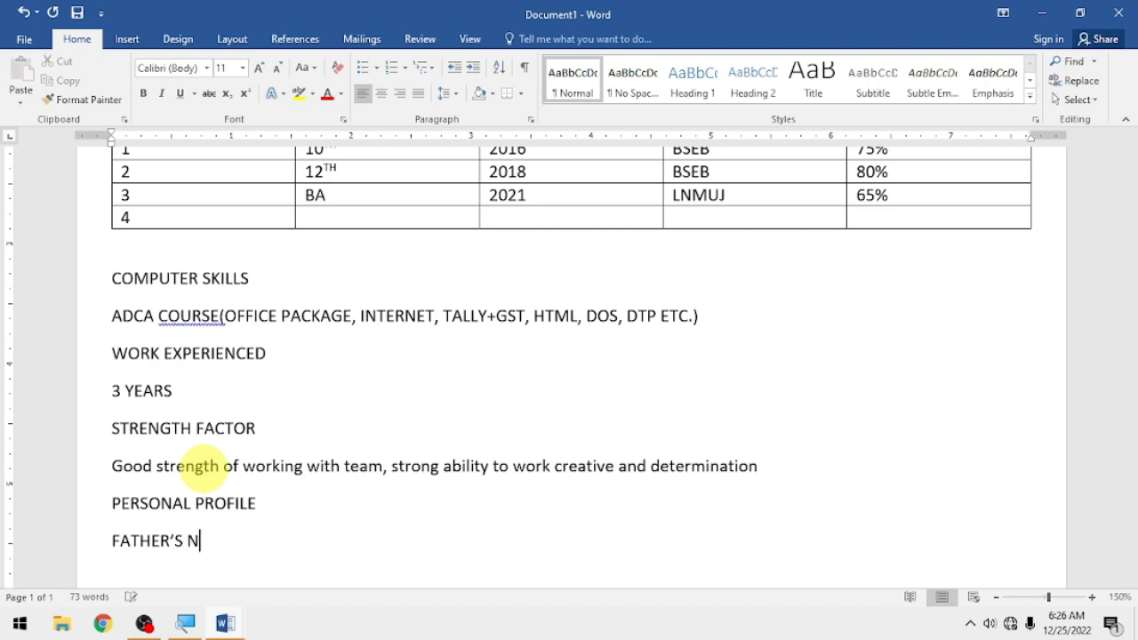
type(": -")
key("Return")
type("DATE OF BIR")
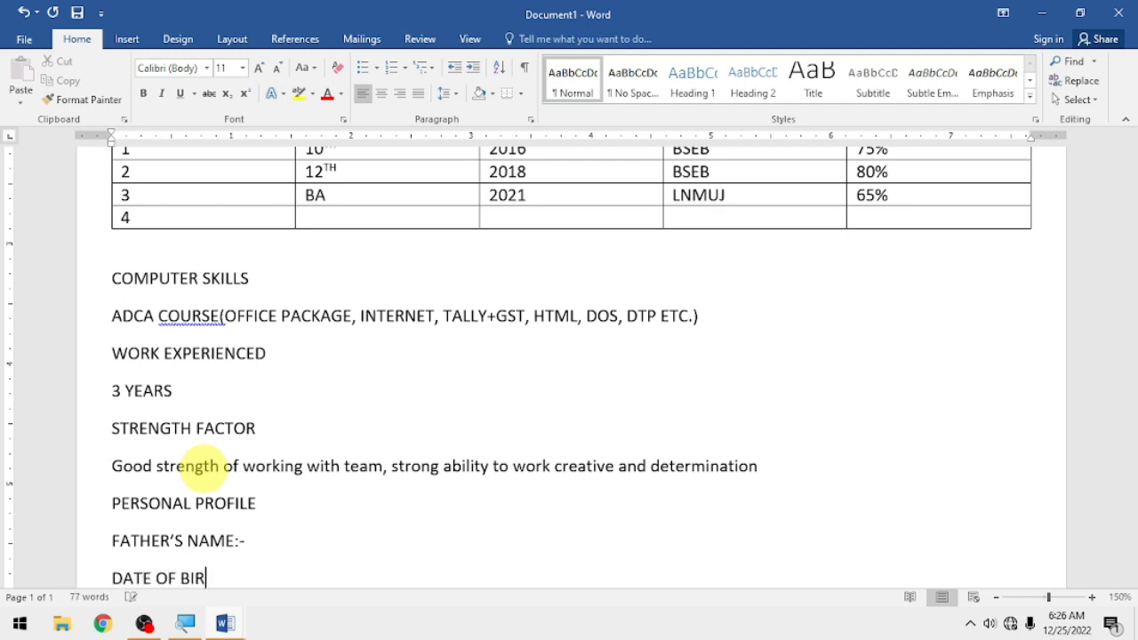
type("HT: -")
key("Return")
- Add 'GENDER: -', 'RELIGION: -' and 'NATIONALITY: -' lines, then return to the father's name line
type("GENDER: -")
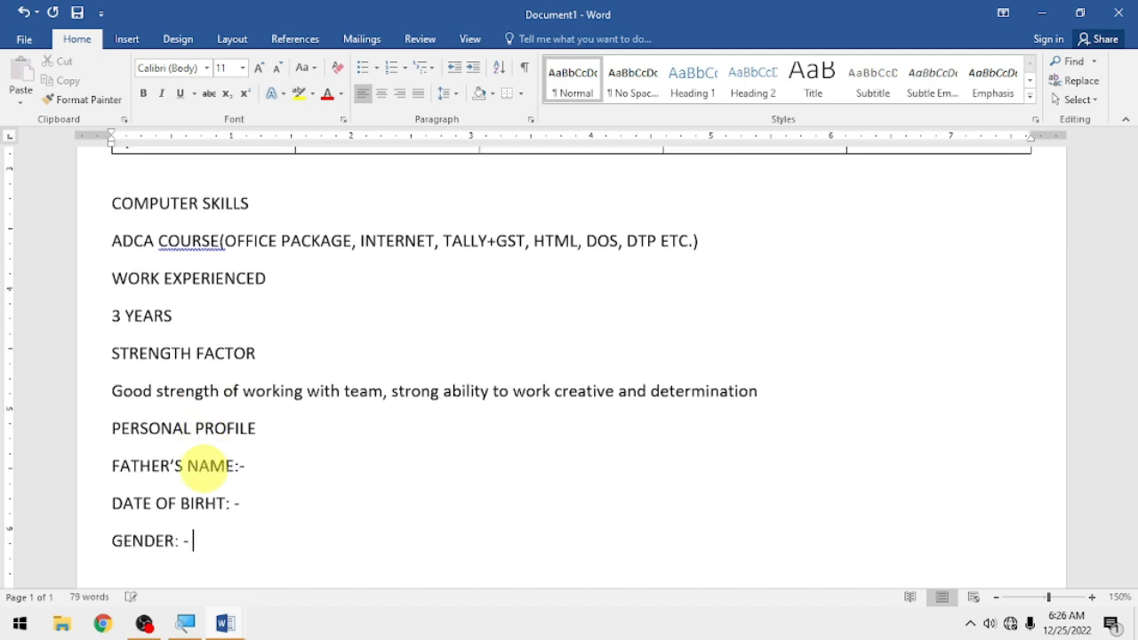
key("Return")
type("RELIGION")
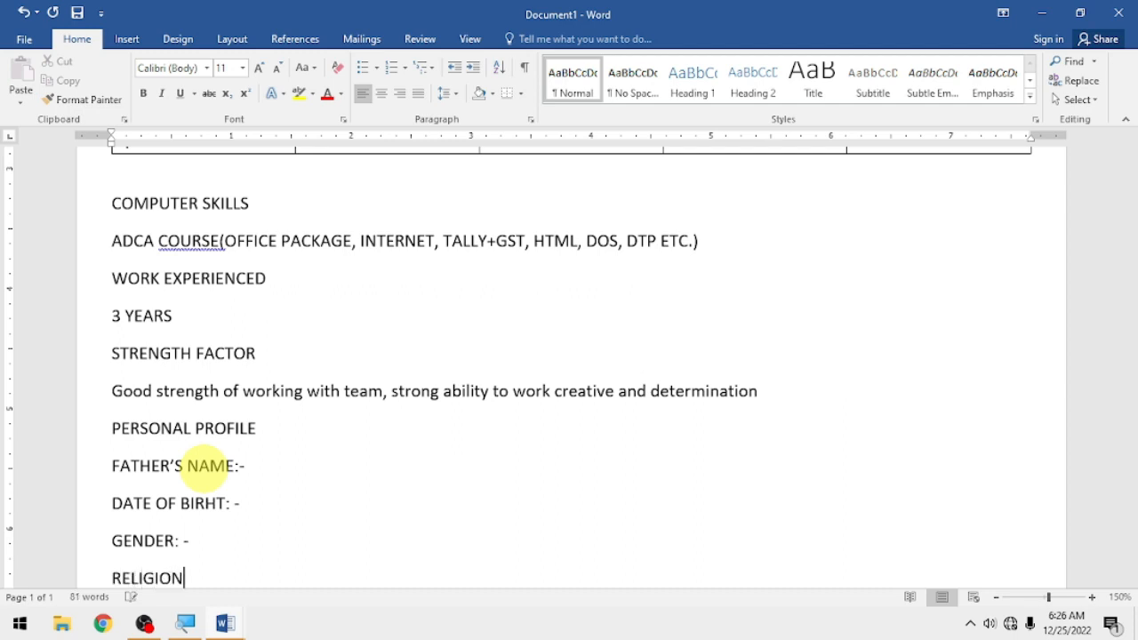
type(": -")
key("Return")
type("NATIONAL")
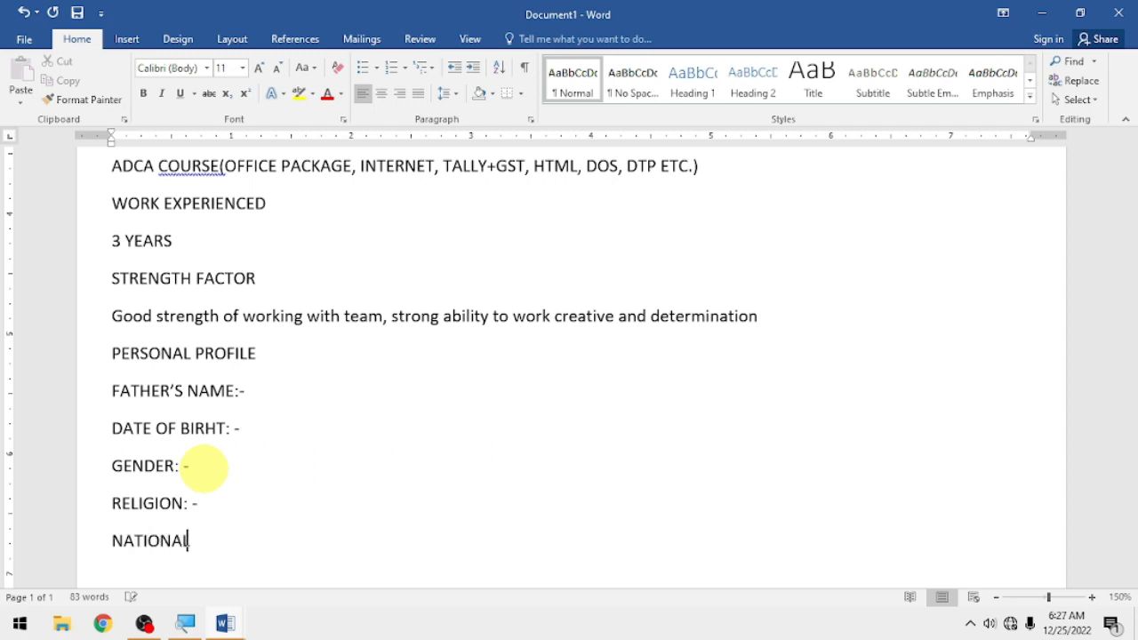
type("ITY: -")
key("Return")
left_click(280, 391)
- Enter the father's name and date of birth 01/01/2000 in the value column
key("Tab")
key("Tab")
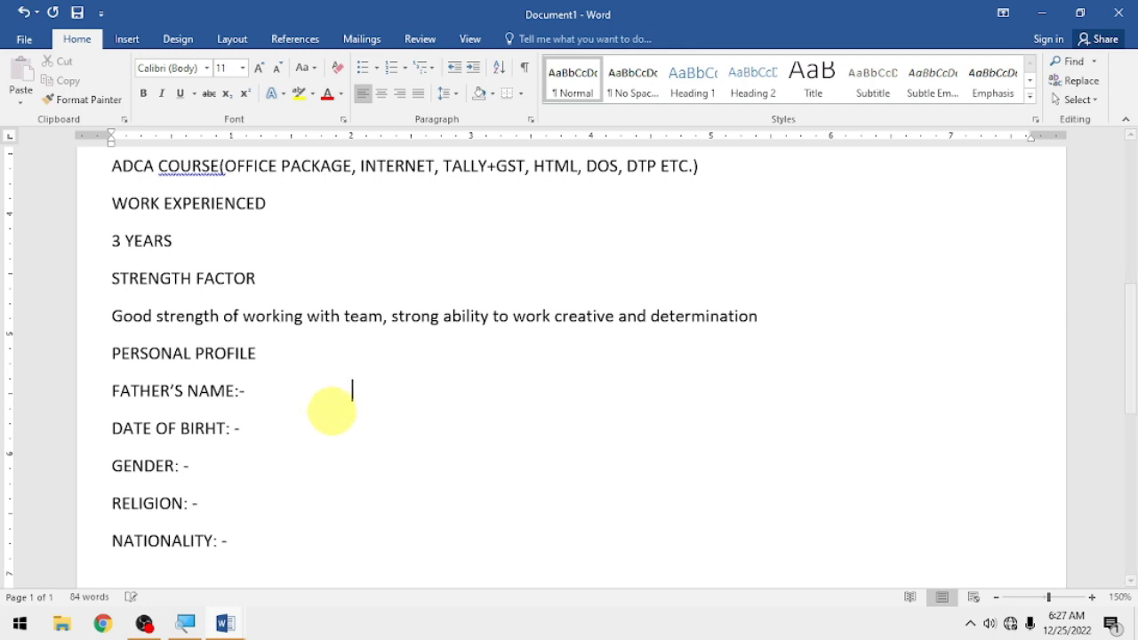
key("BackSpace")
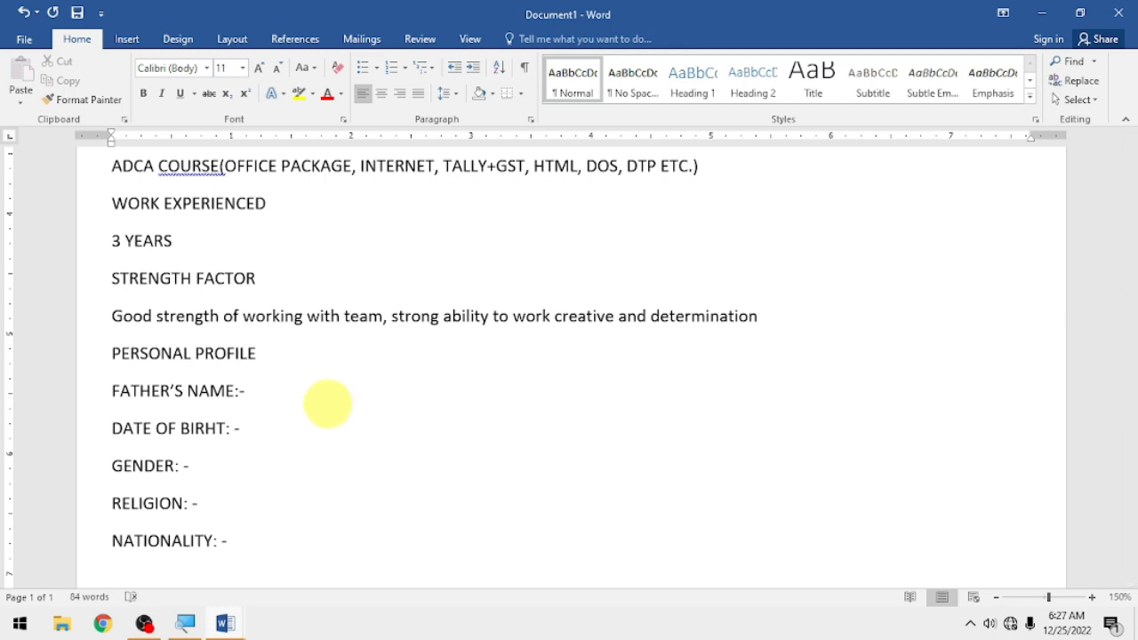
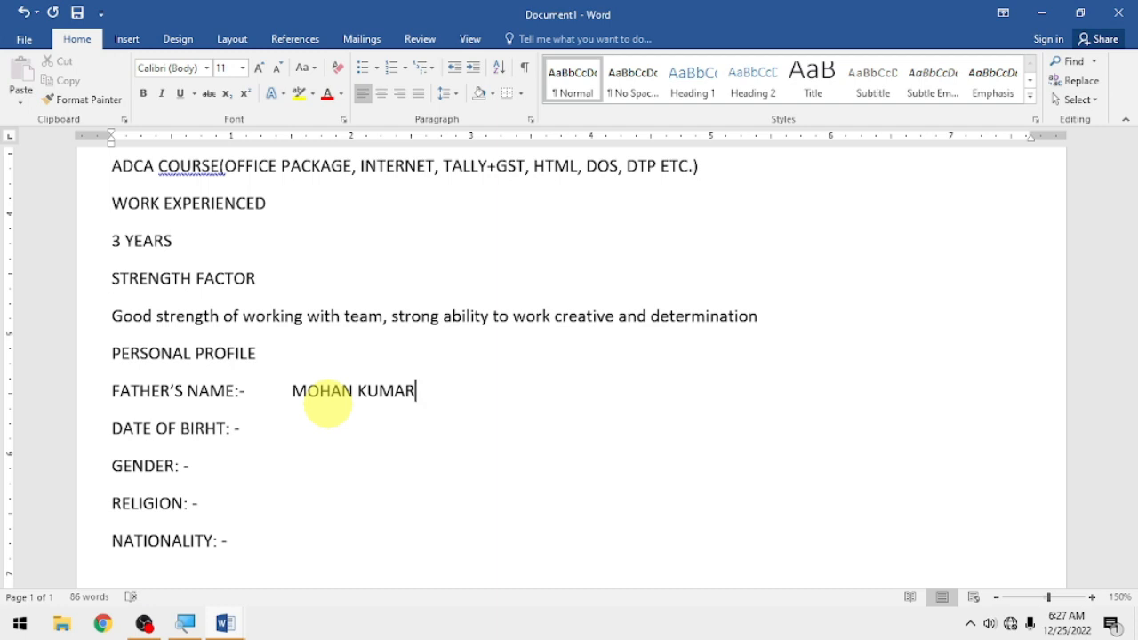
key("Down")
key("Tab")
type("01/01/")
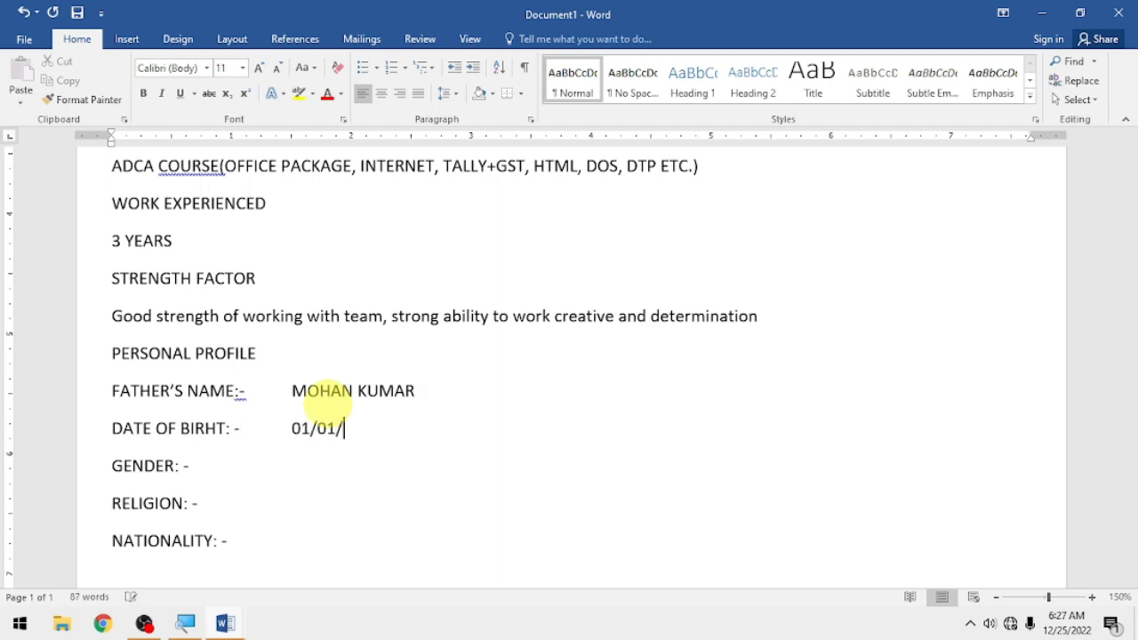
type("2000")
- Fill in MALE, HINDU and INDIAN for gender, religion and nationality, then start a new line
key("Down")
key("Tab")
type("MALE")
key("Down")
key("Tab")
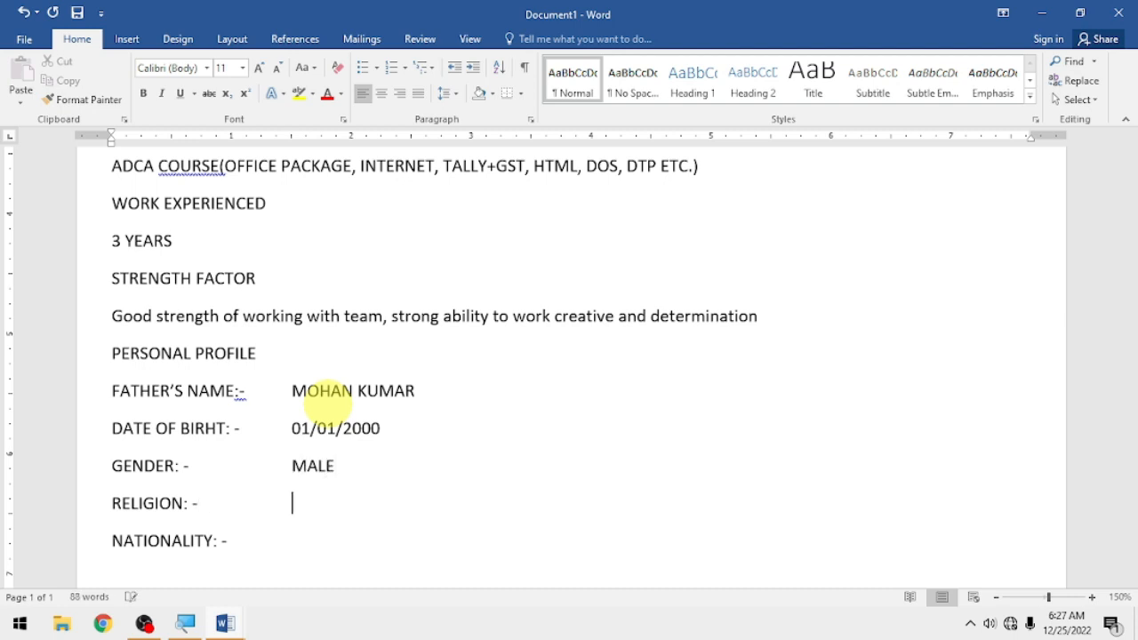
type("HINDU")
key("Down")
key("Tab")
type("INDIAN")
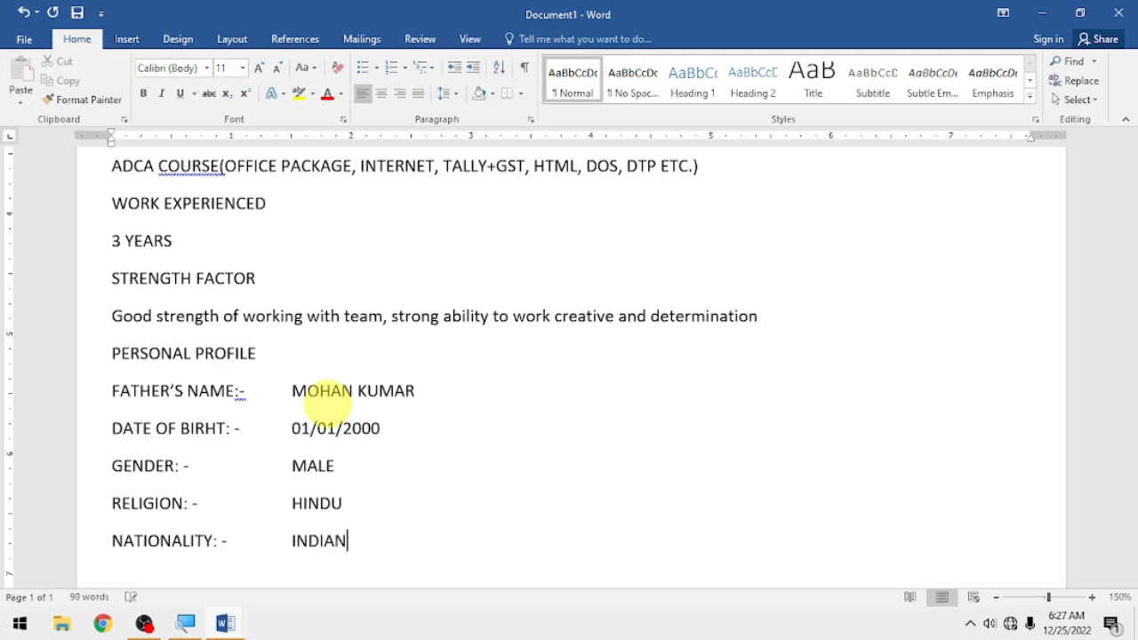
key("Return")
- Type the DECLLERATION heading and a sentence declaring the statements true to the best of my knowledge
type("DECLLERATIN")
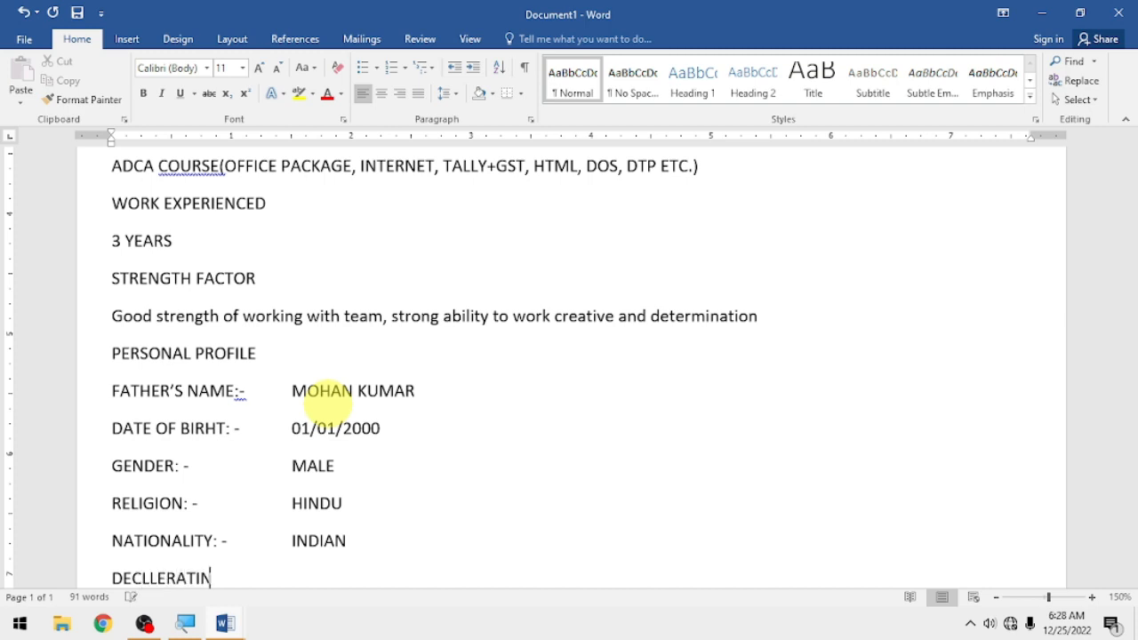
key("BackSpace")
type("ON")
key("Return")
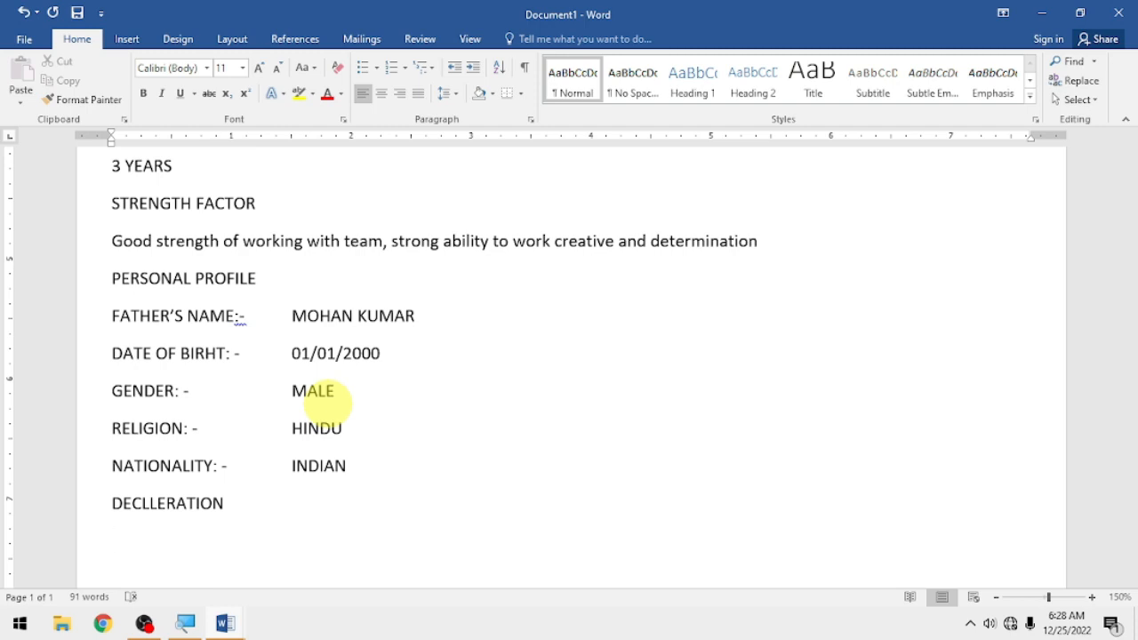
type("I do herby dec")
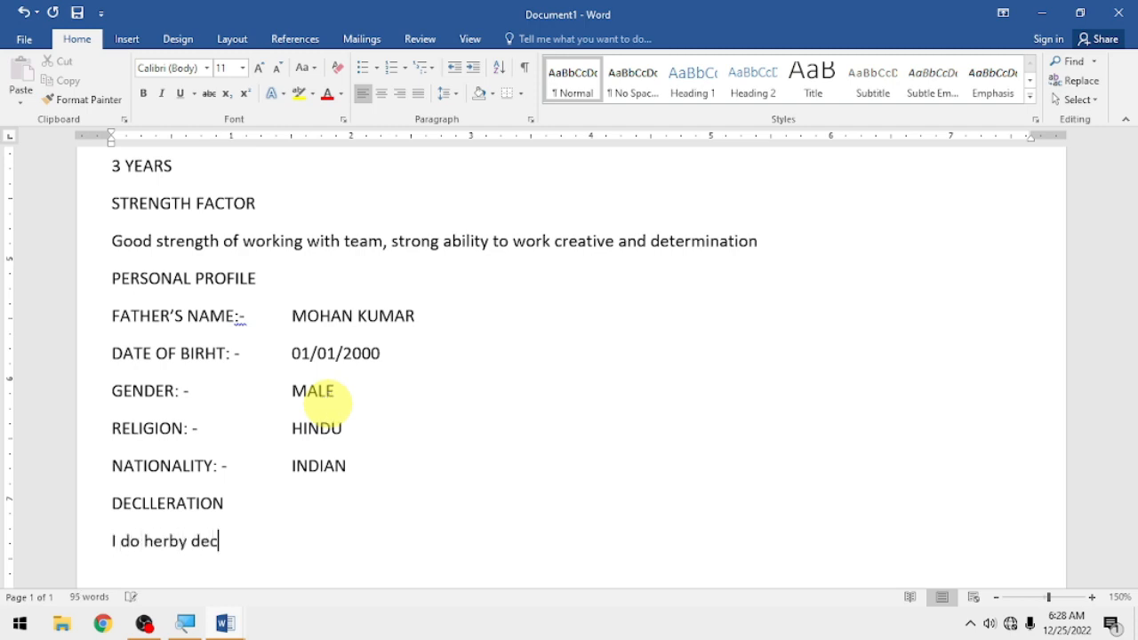
type("lare that the s")
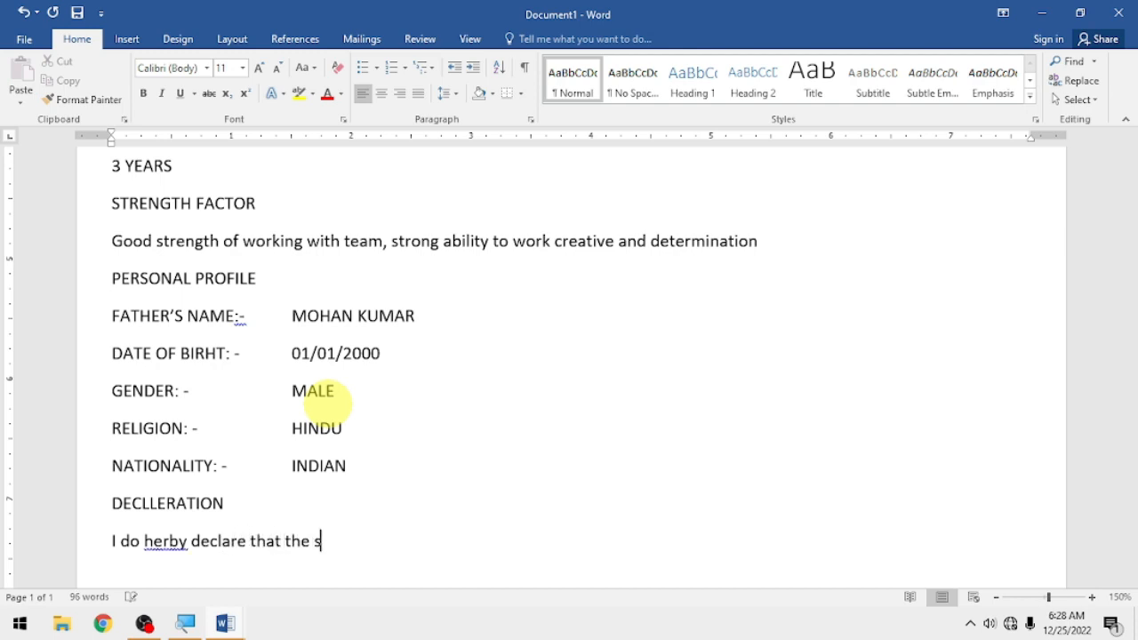
type("tatements made in this")
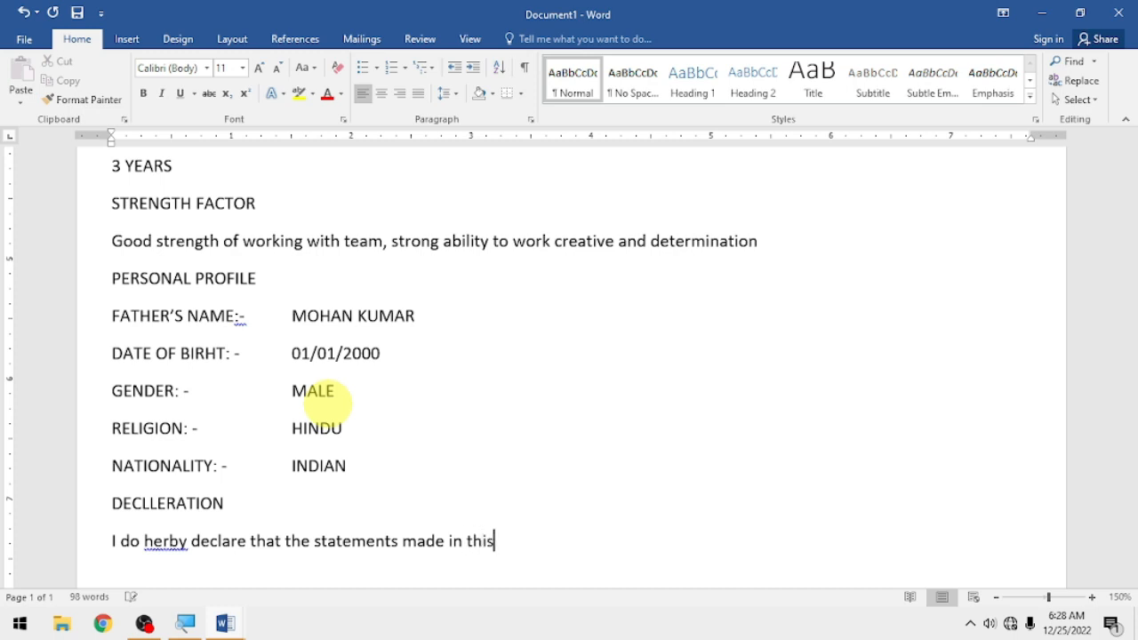
type(" document are tr")
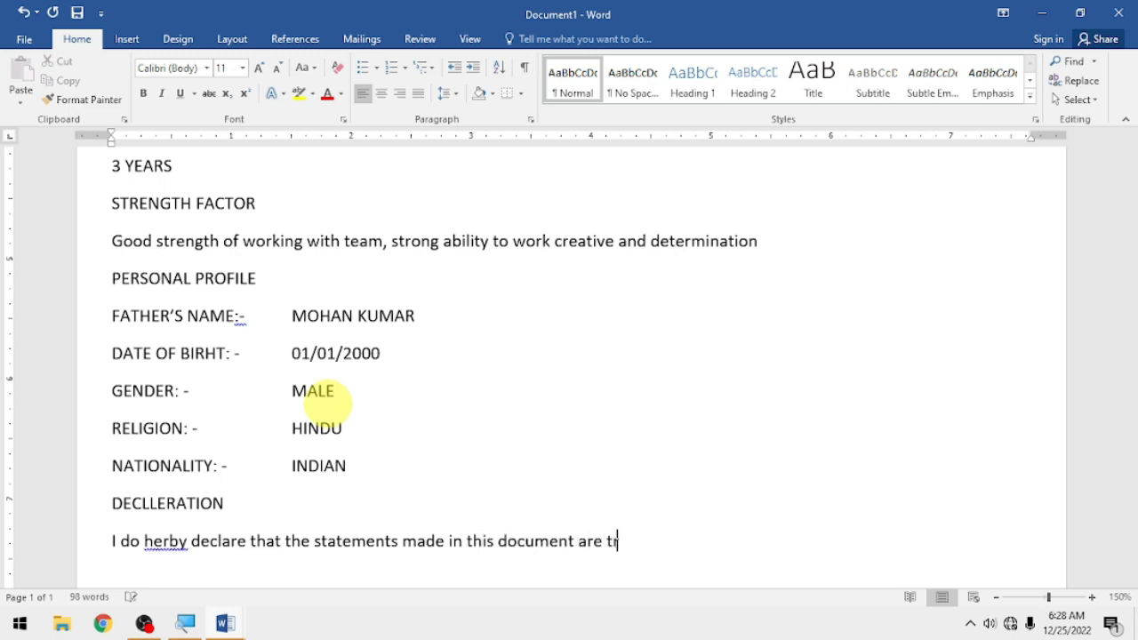
type("ue to the be")
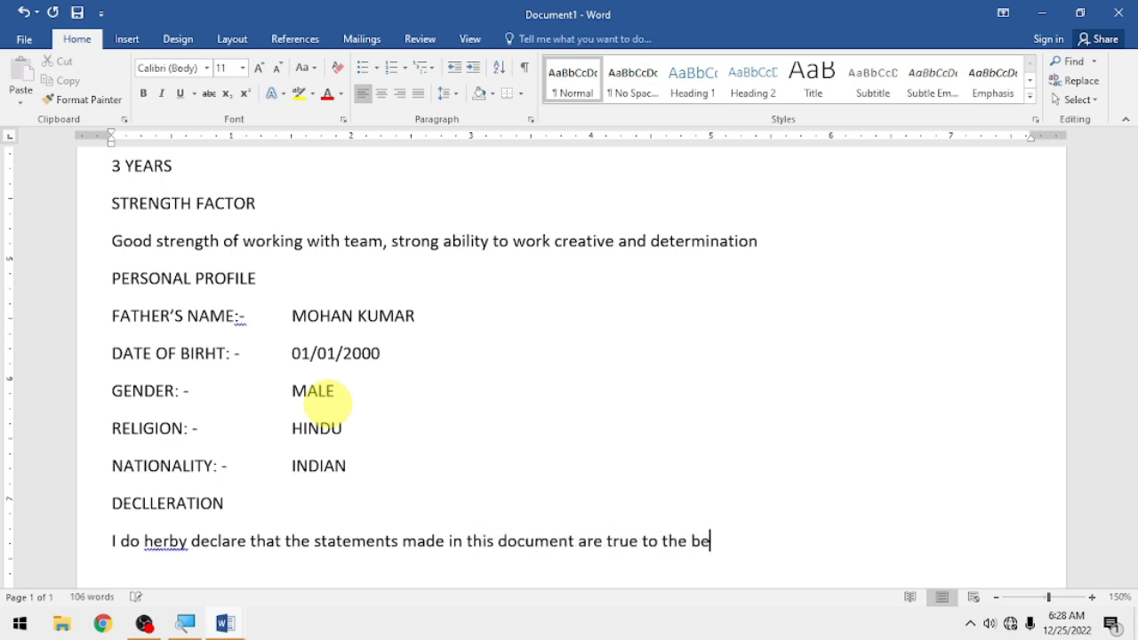
type("st of my kno")
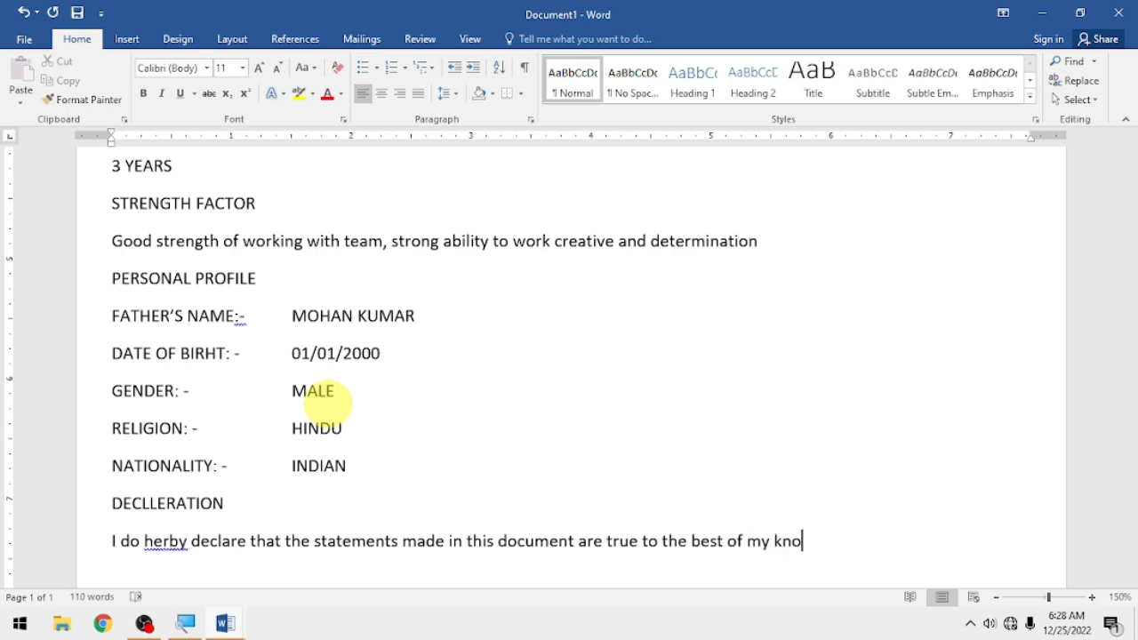
type("wledge and beli")
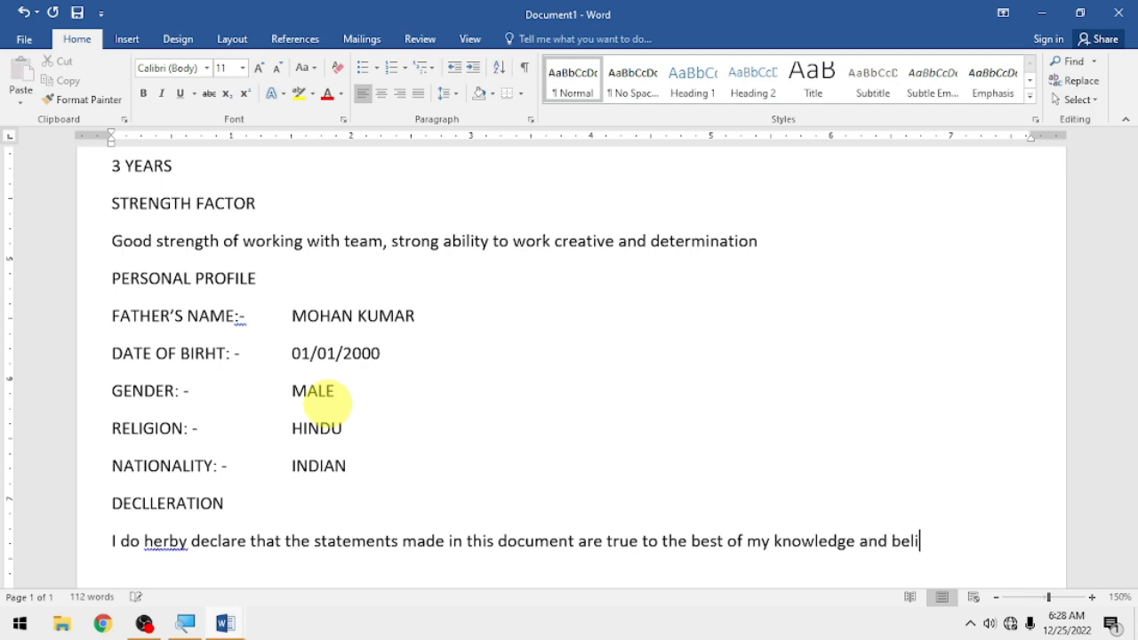
type("ef.")
- Begin the PLACE line below 'DATE: -' and return to the top of the page
key("Return")
type("PLACE")
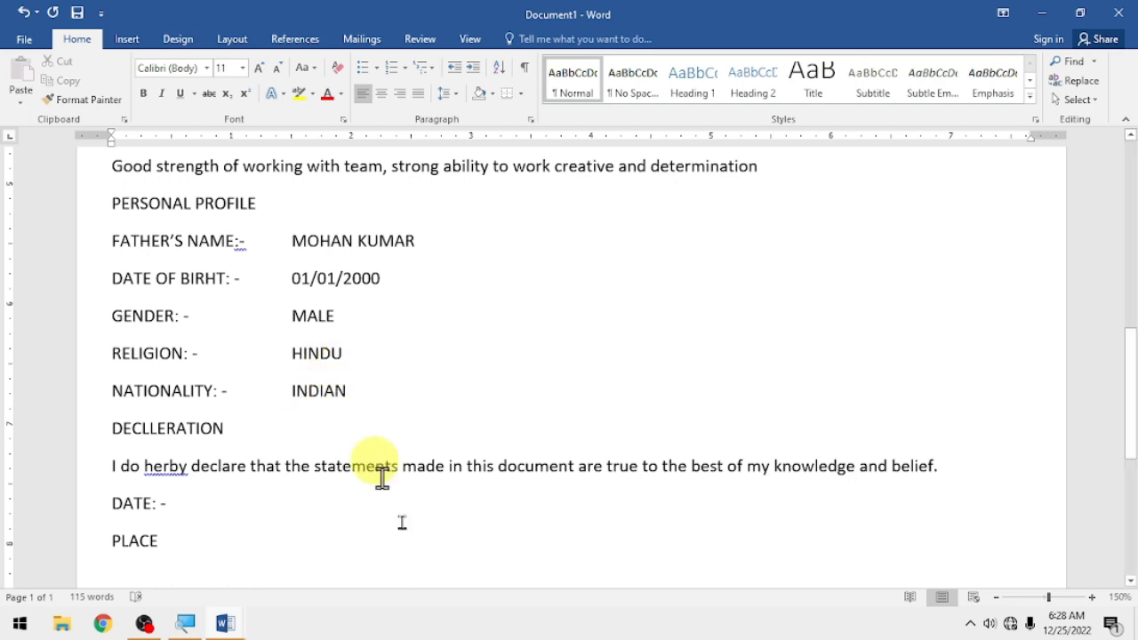
scroll(452, 579, "down", 1)
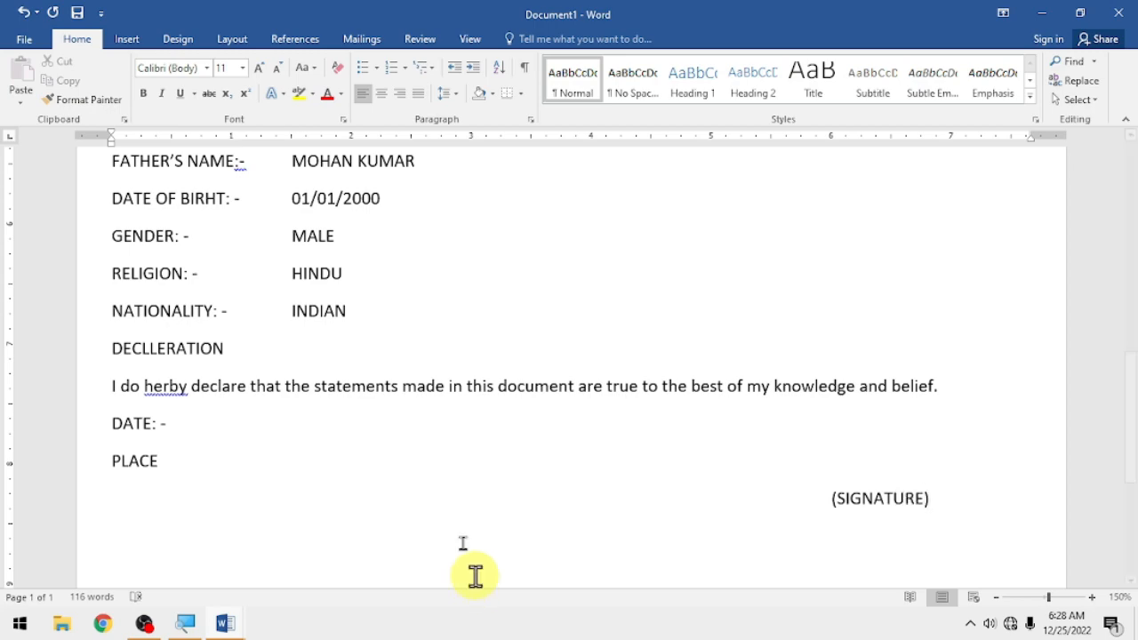
scroll(442, 267, "up", 10)
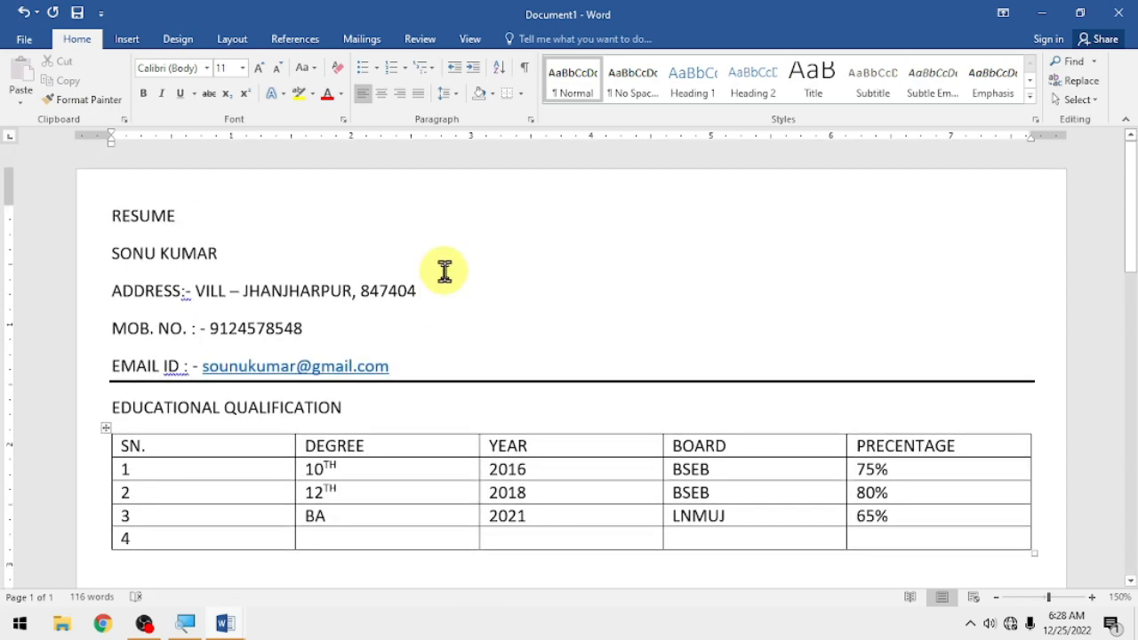
- Make the RESUME title bold, underlined and centred, growing its font to 18 pt
left_click_drag(199, 215, 109, 230)
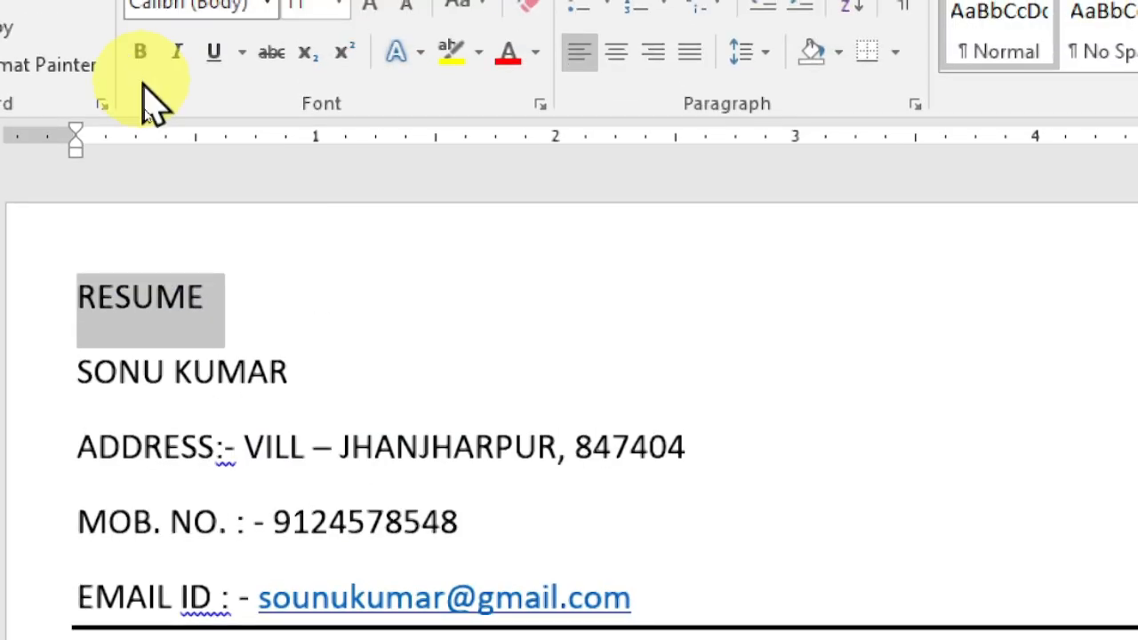
left_click(143, 61)
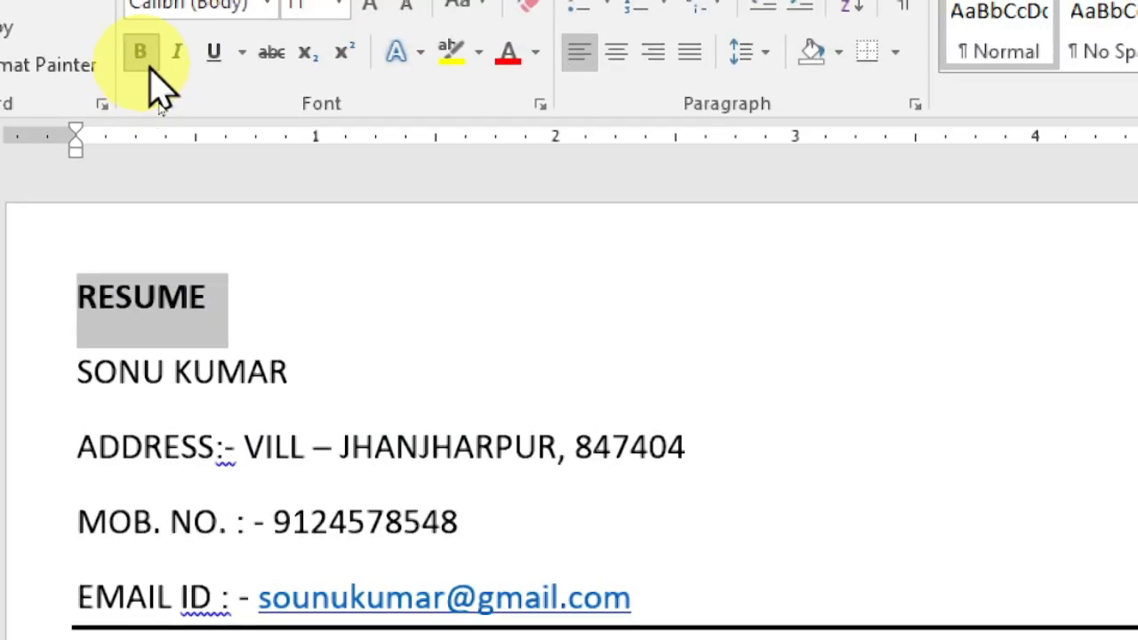
left_click(219, 55)
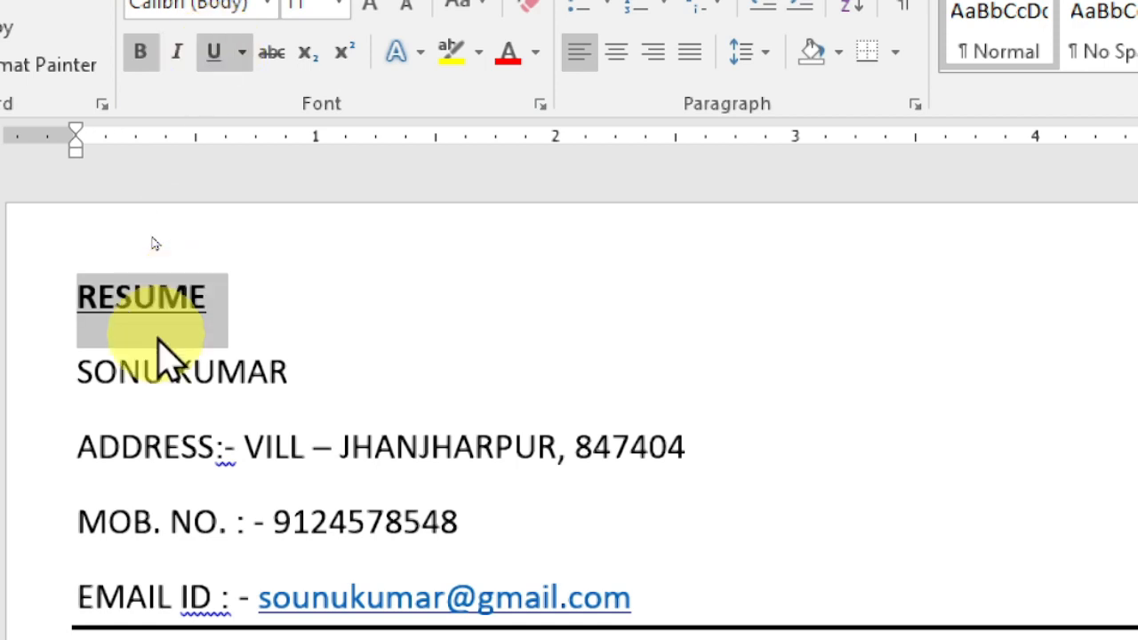
left_click(617, 53)
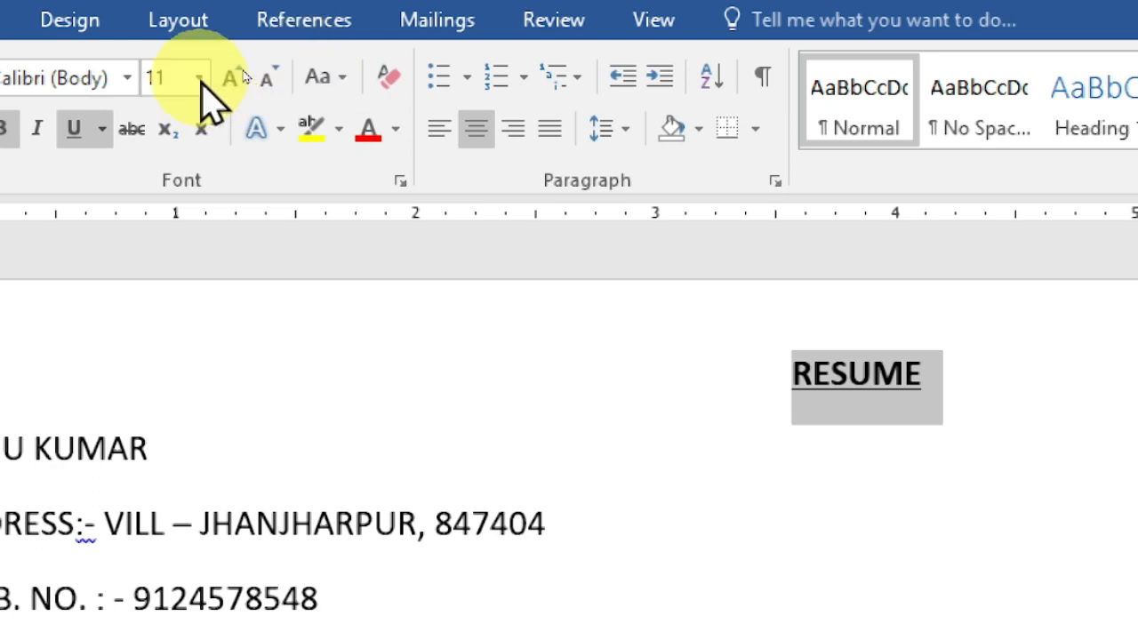
left_click(240, 74)
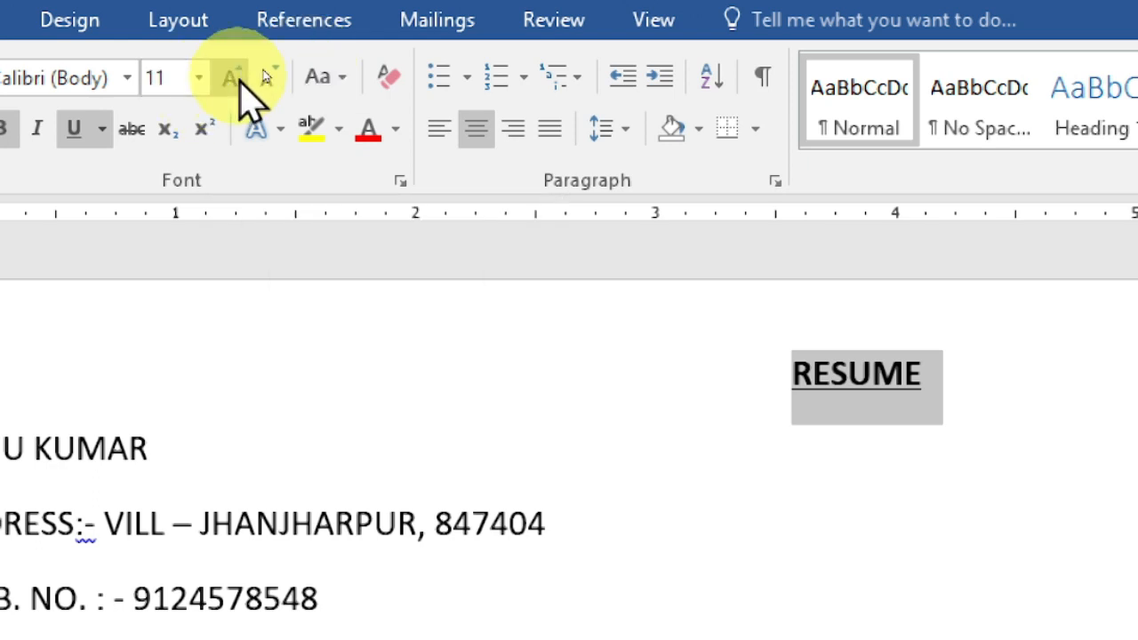
left_click(240, 76)
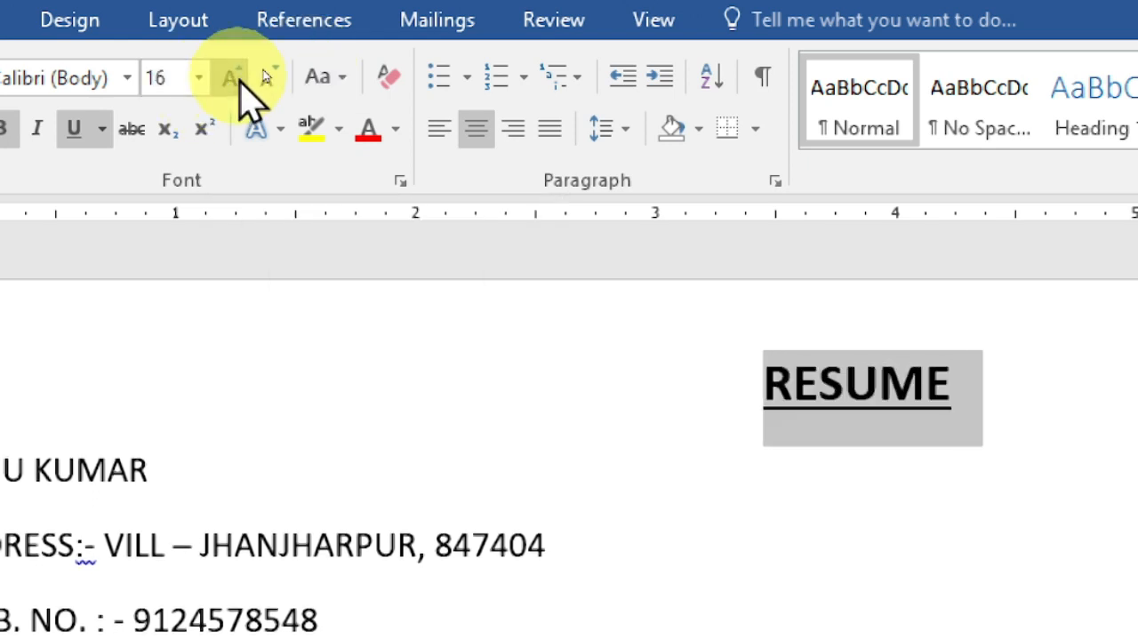
left_click(241, 76)
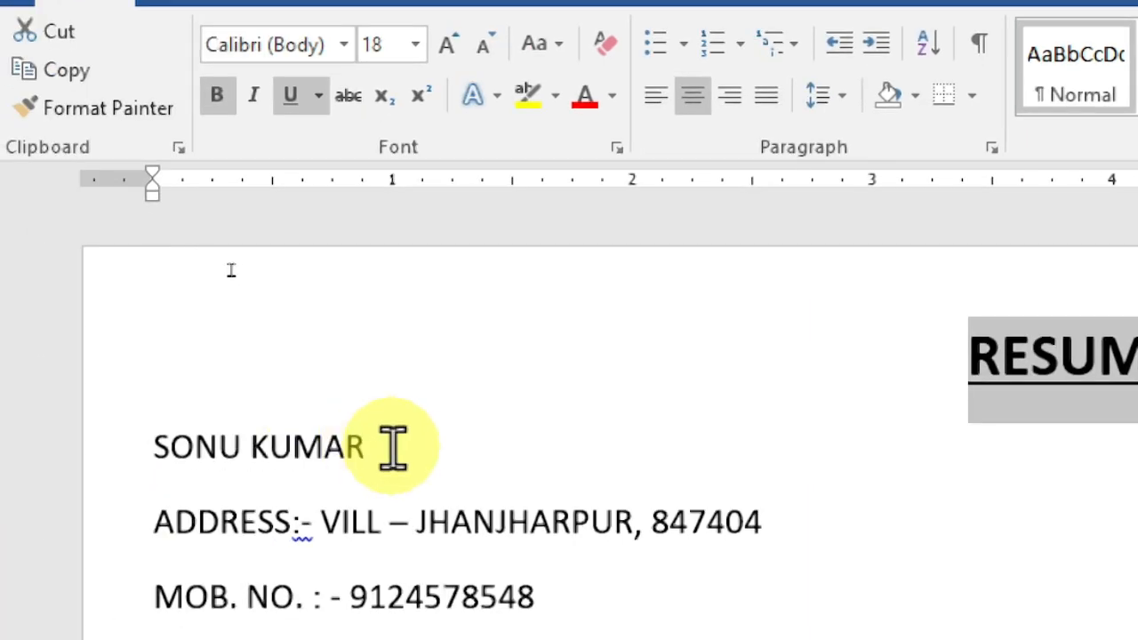
- Make the name line below the title bold and enlarge it to 16 pt
left_click_drag(349, 447, 131, 441)
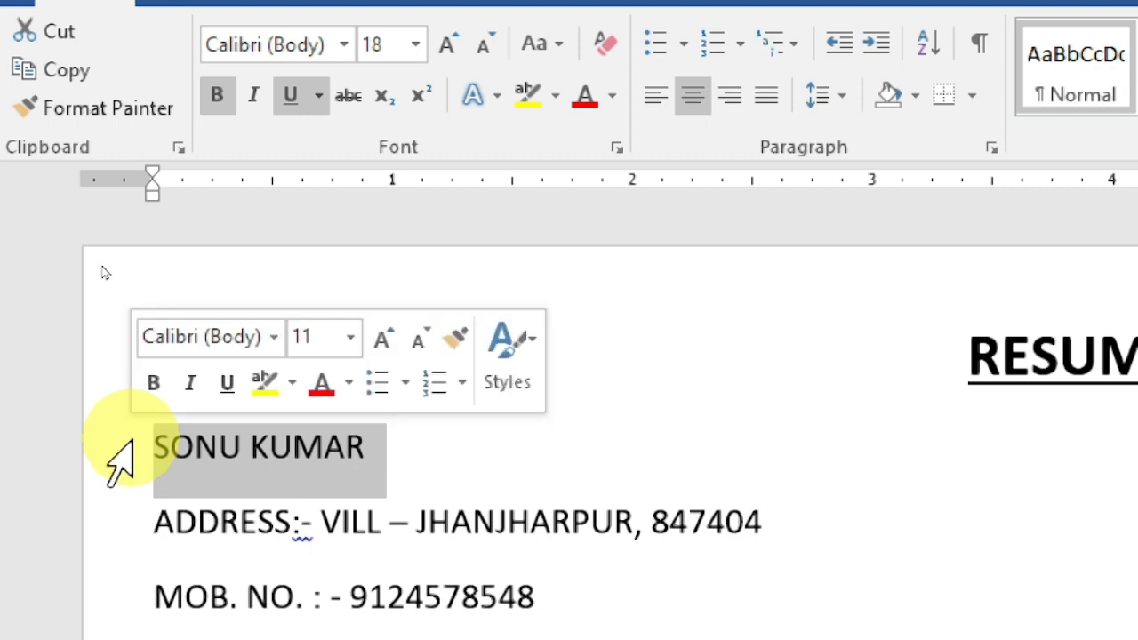
left_click(238, 114)
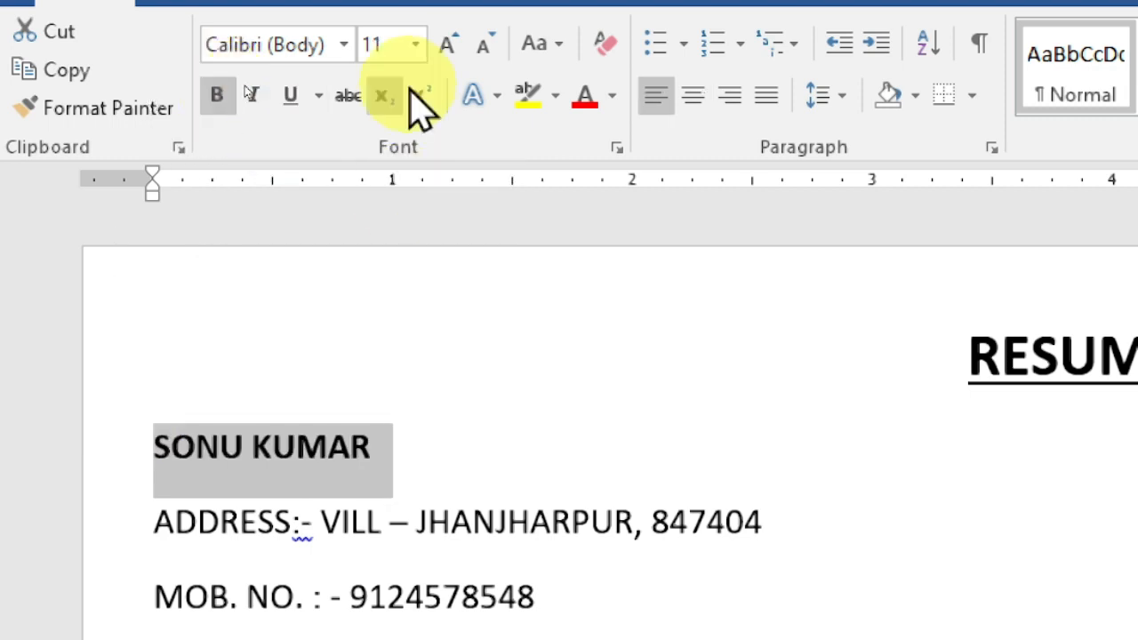
left_click(449, 46)
left_click(451, 51)
left_click(451, 52)
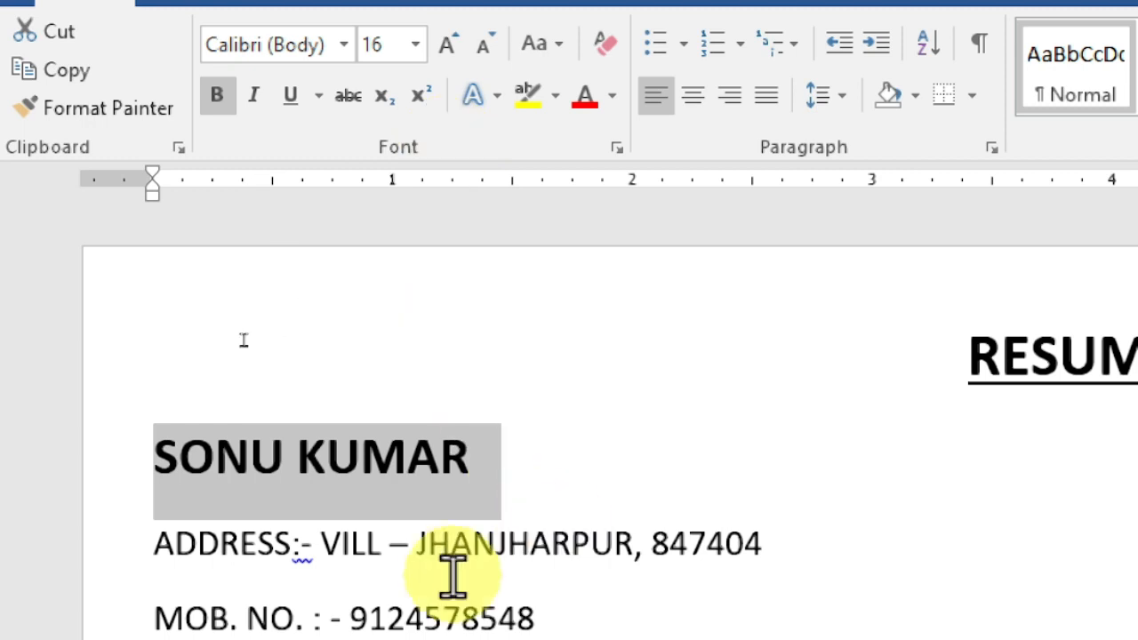
- Make the ADDRESS:- label bold at 14 pt and enlarge the address details to 12 pt
left_click_drag(294, 542, 165, 551)
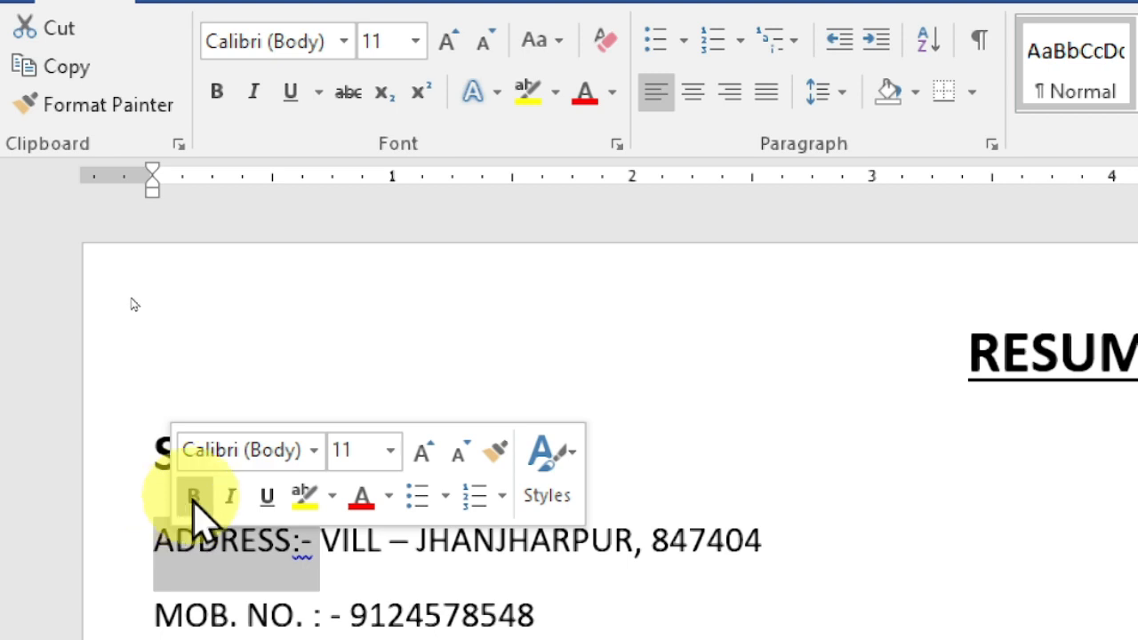
left_click(193, 496)
left_click(426, 455)
left_click(425, 456)
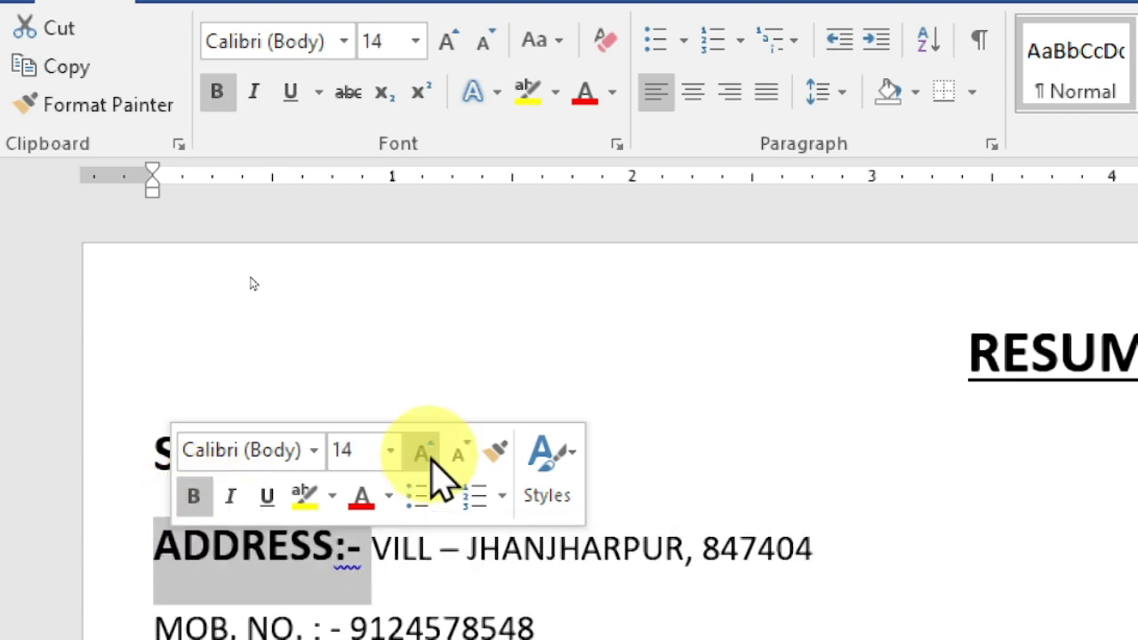
left_click(372, 544)
left_click_drag(452, 539, 827, 534)
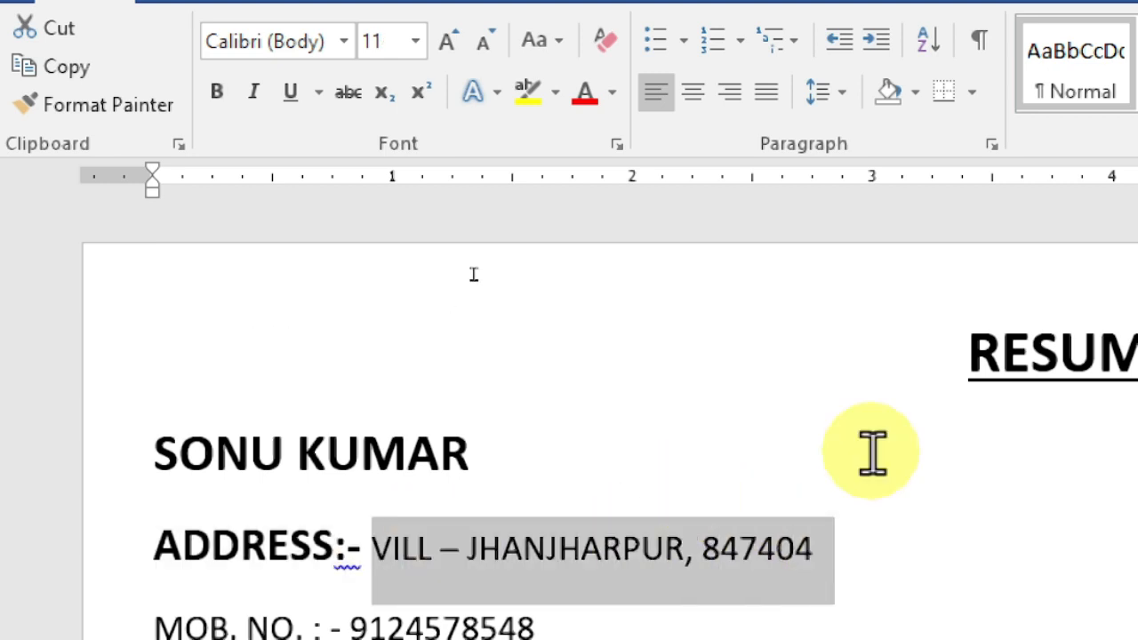
left_click(449, 40)
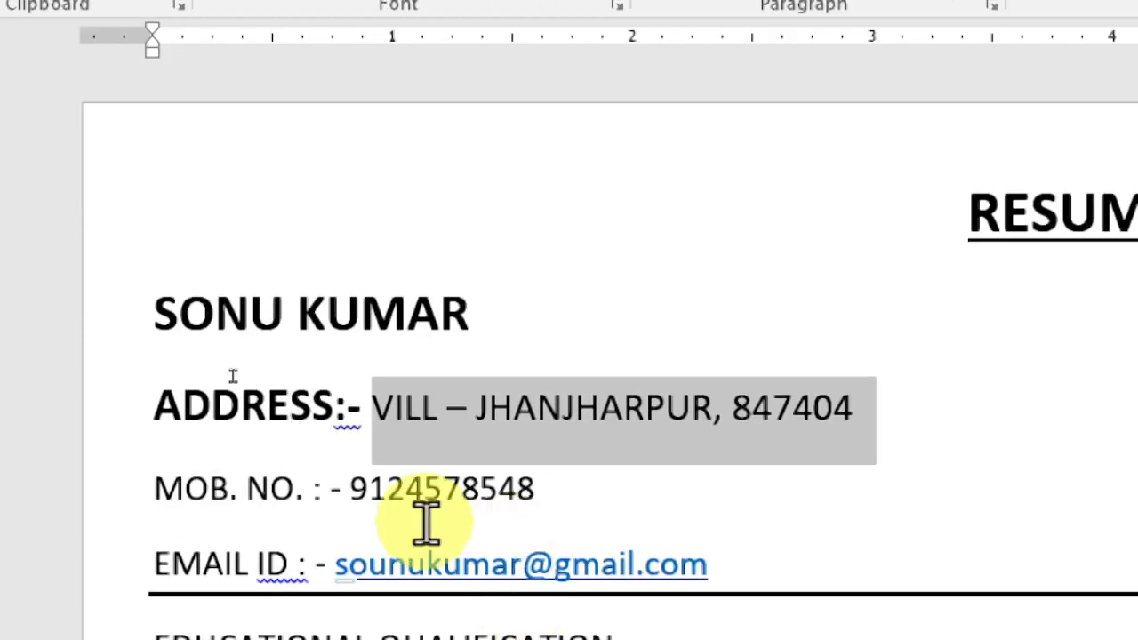
- Make the MOB. NO. and EMAIL ID labels bold at 14 pt
left_click_drag(342, 490, 189, 504)
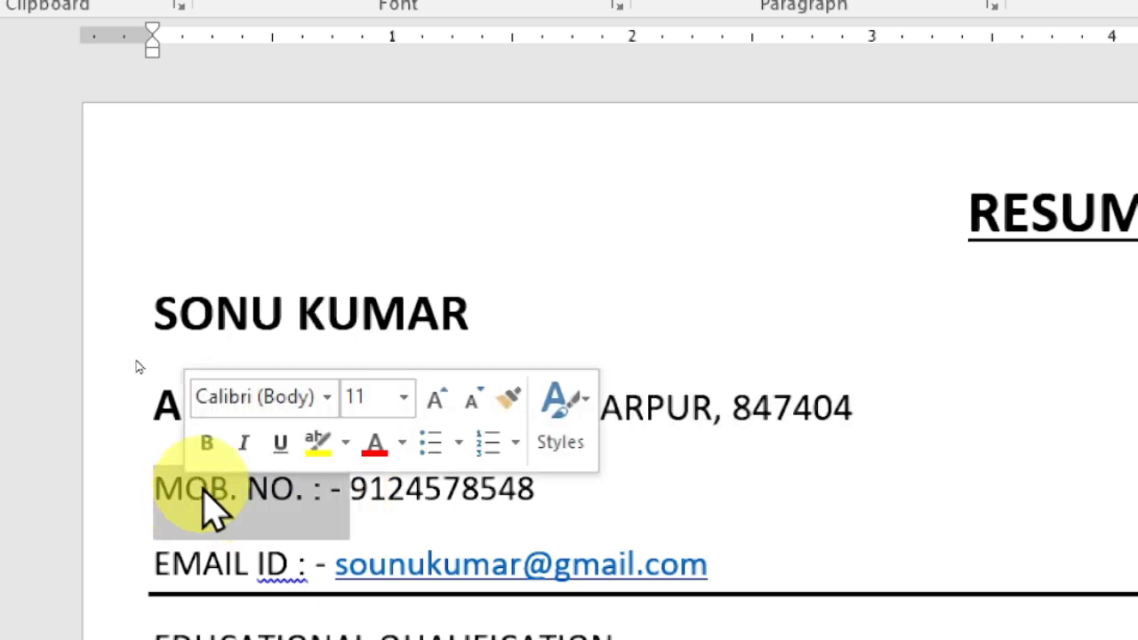
left_click(207, 444)
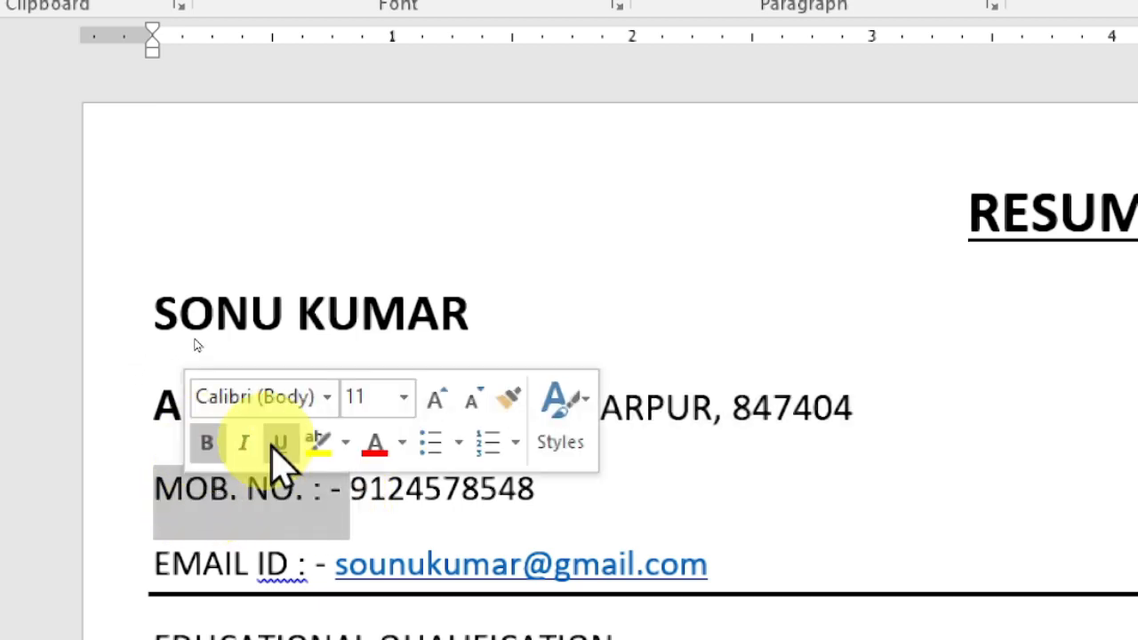
left_click(436, 400)
left_click(436, 400)
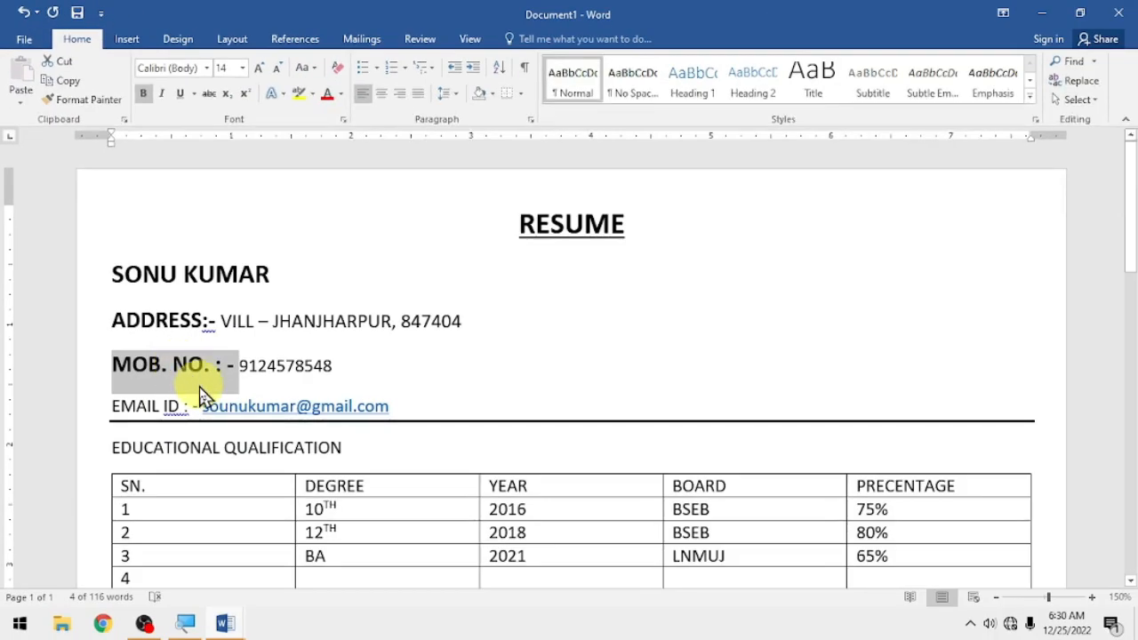
left_click(183, 408)
left_click_drag(197, 408, 115, 402)
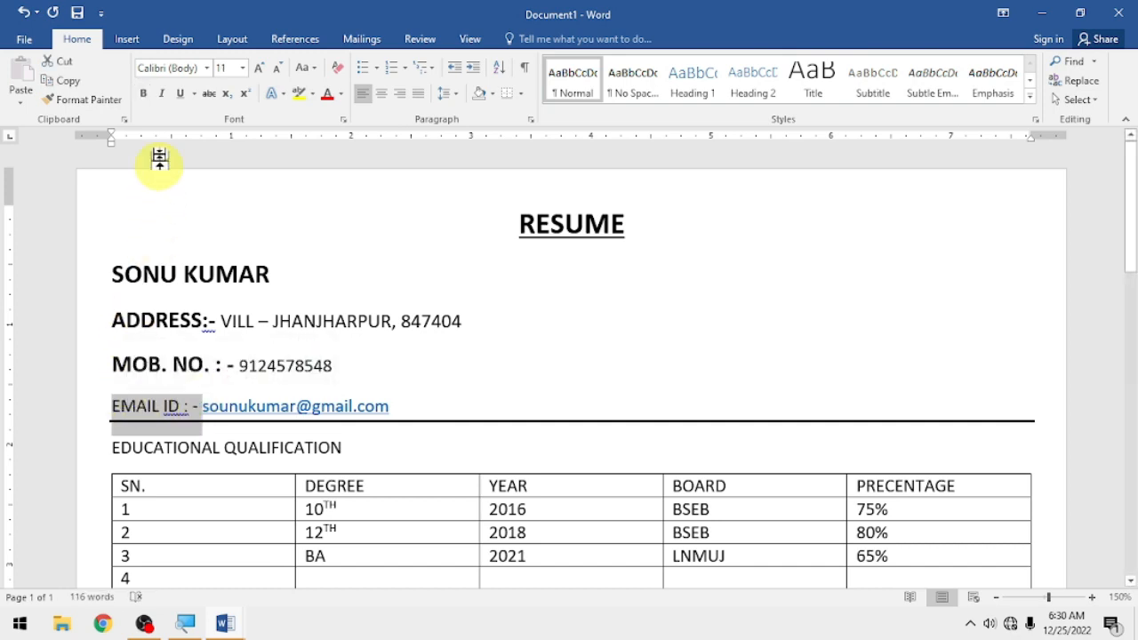
left_click(144, 96)
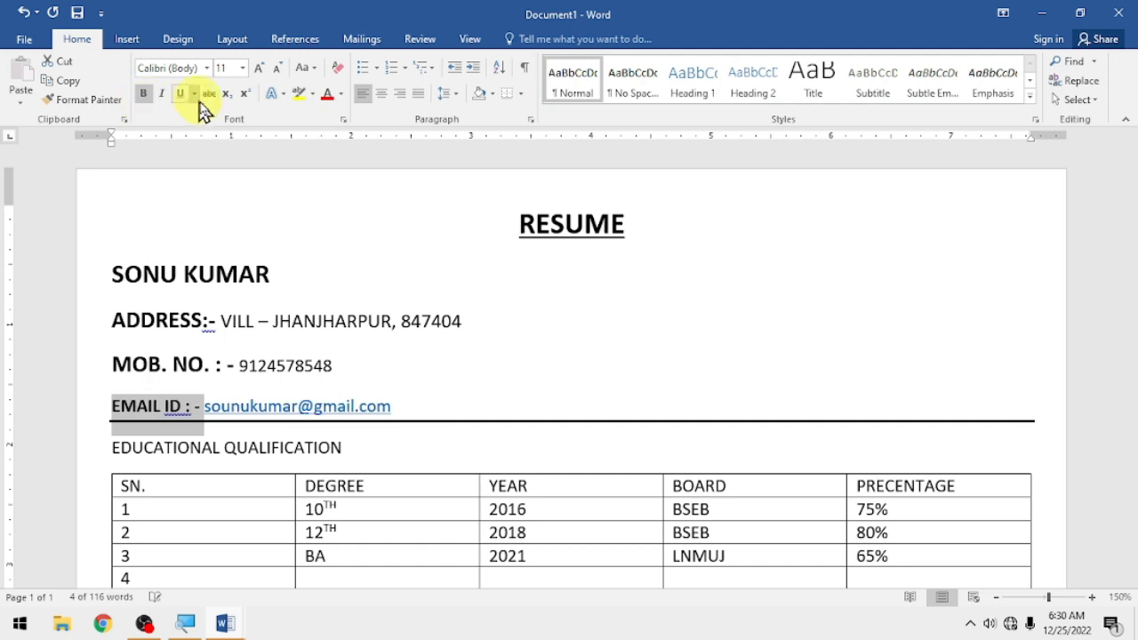
left_click(259, 69)
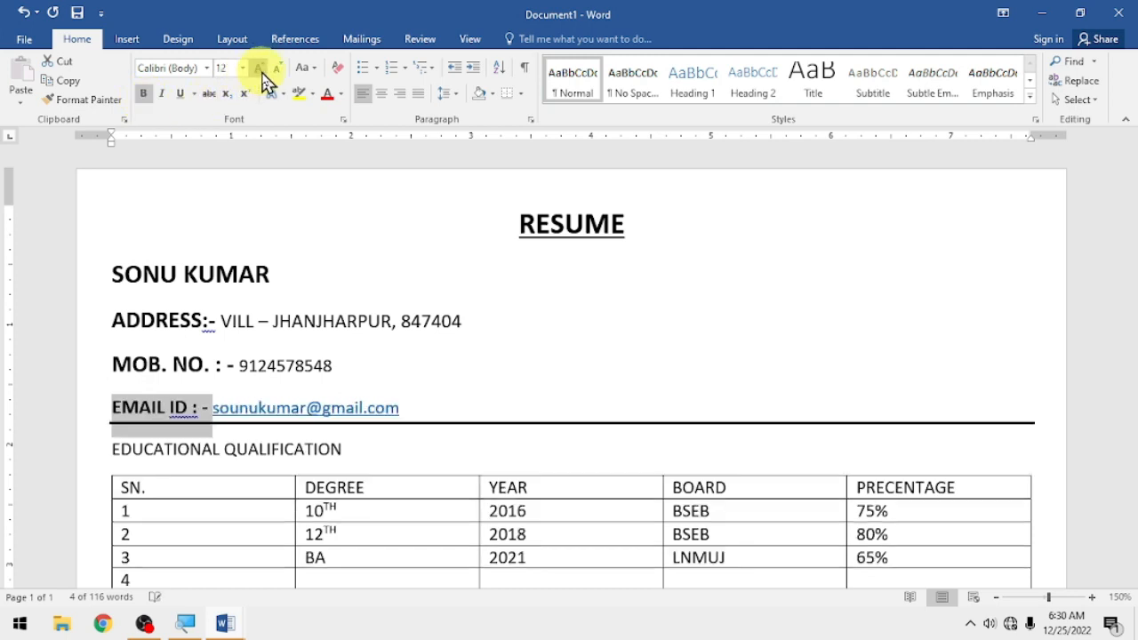
left_click(259, 70)
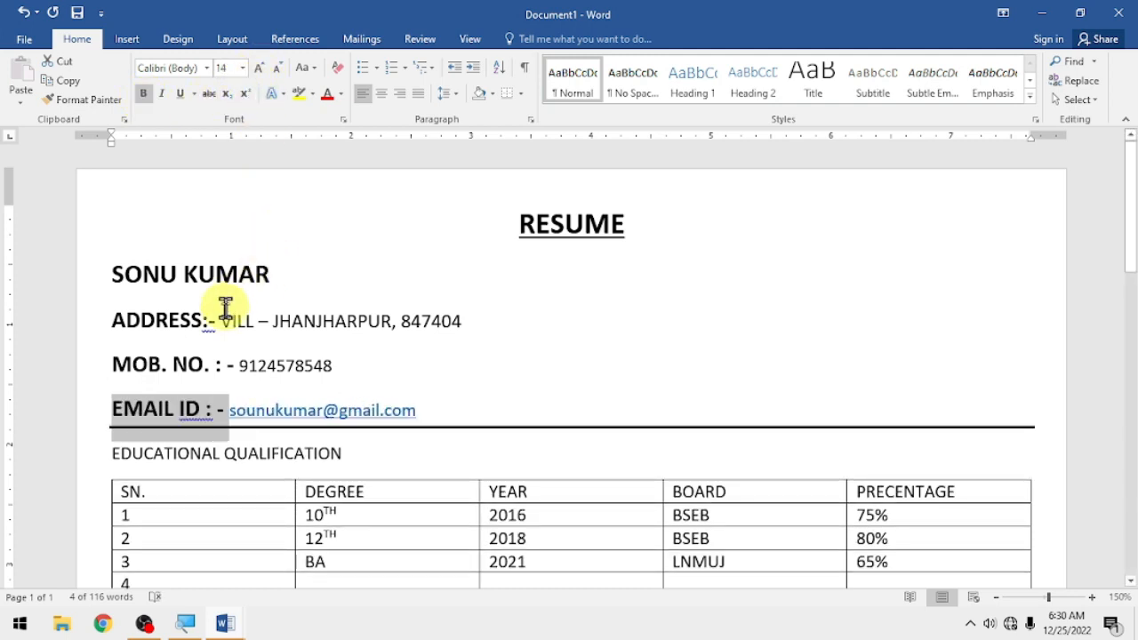
left_click_drag(222, 321, 160, 319)
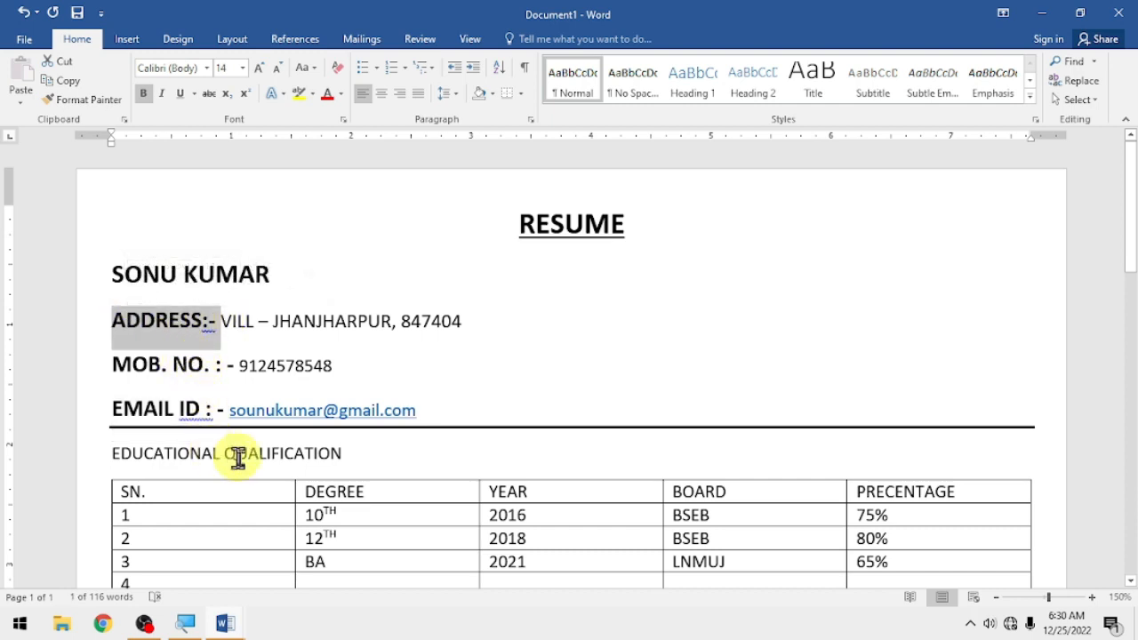
- Format the EDUCATIONAL QUALIFICATION heading as bold, underlined 14 pt text
left_click_drag(345, 457, 173, 457)
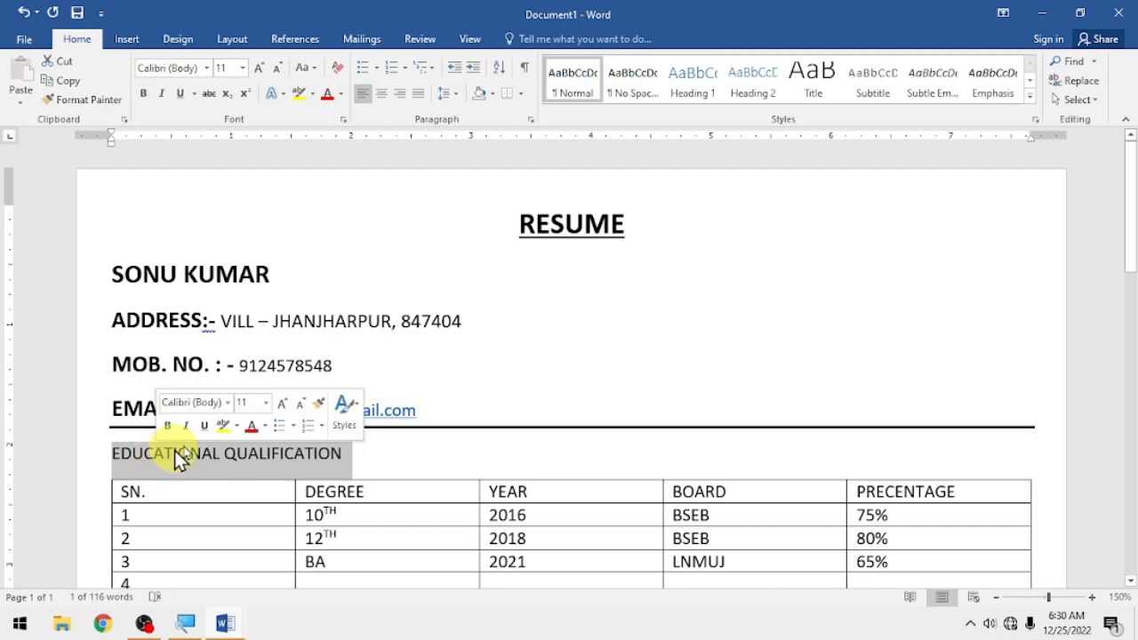
left_click(143, 93)
left_click(258, 69)
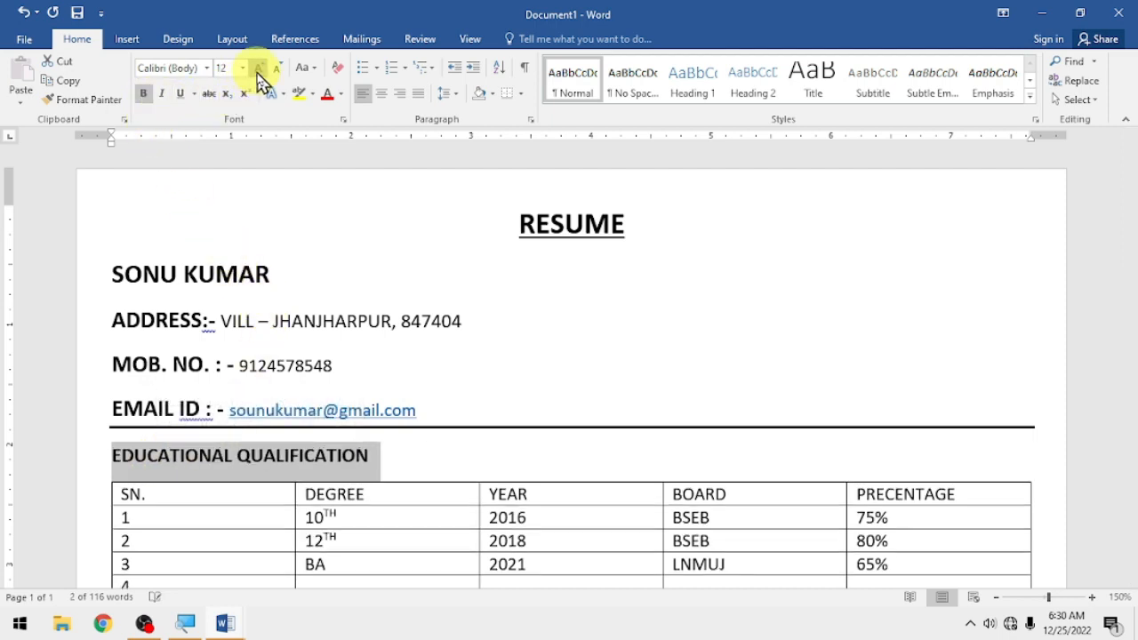
left_click(258, 70)
left_click(181, 94)
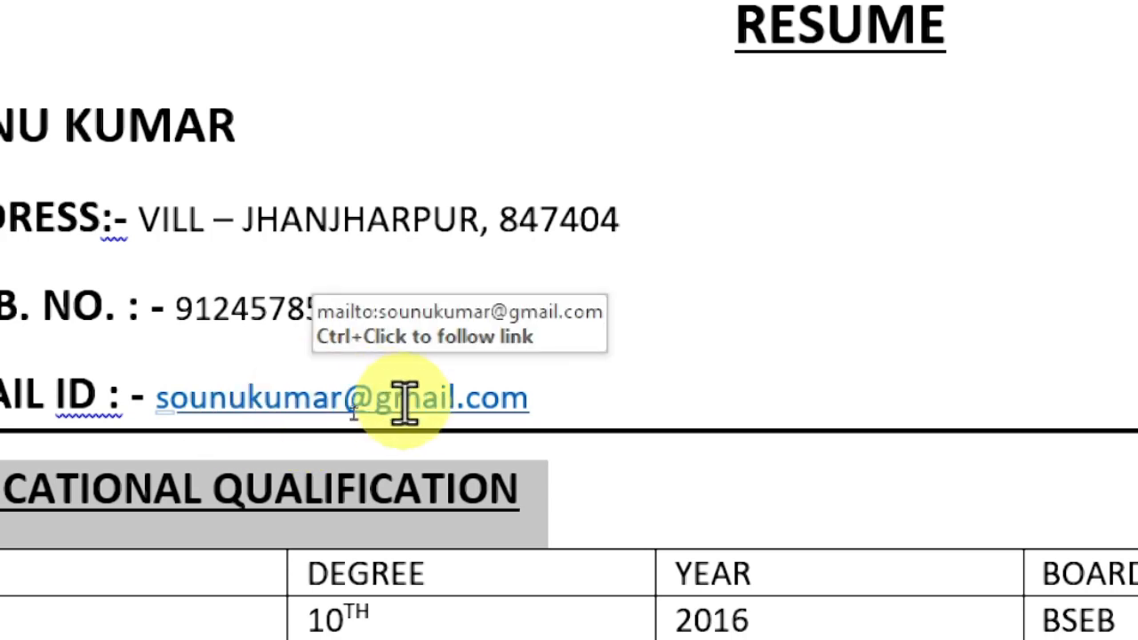
- Remove the hyperlink from the e-mail address on the EMAIL ID line
left_click_drag(562, 388, 233, 408)
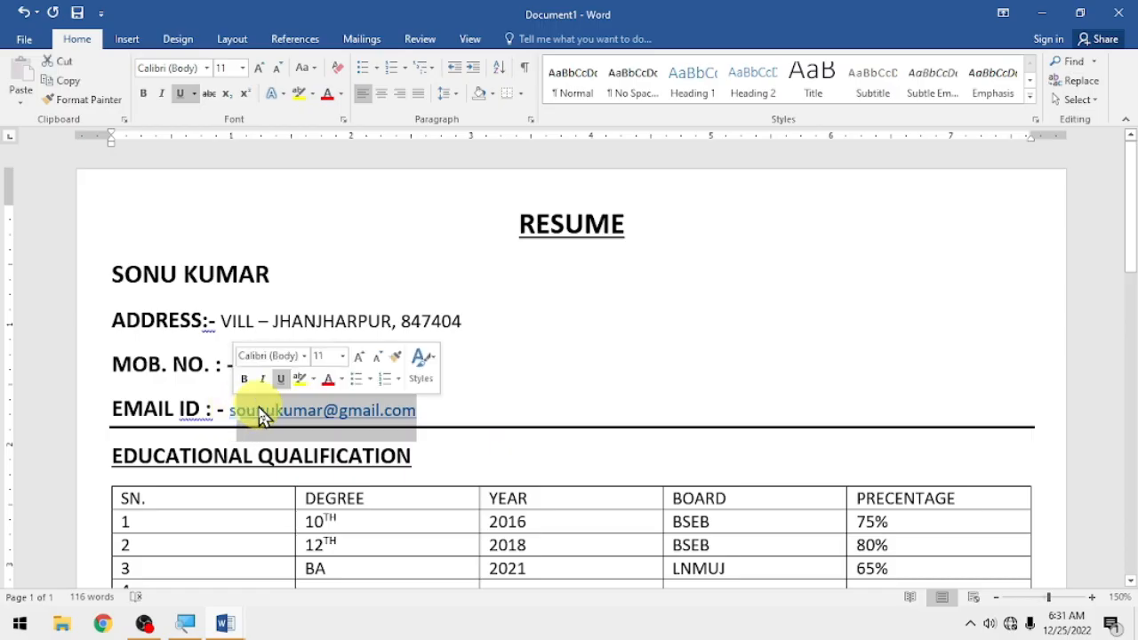
right_click(264, 414)
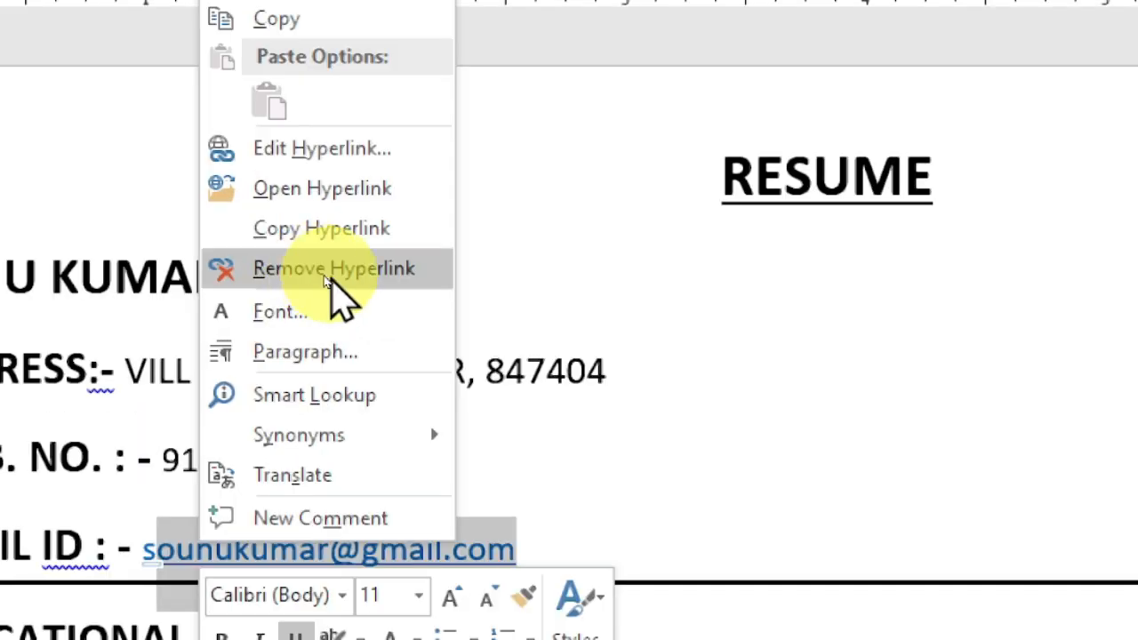
left_click(331, 270)
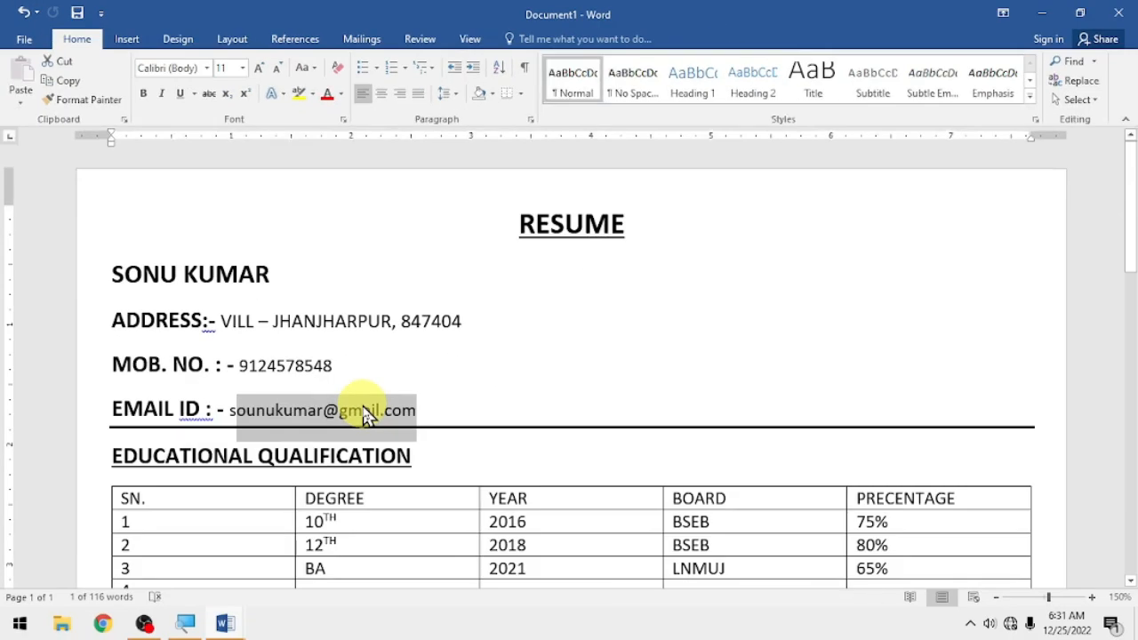
left_click(373, 452)
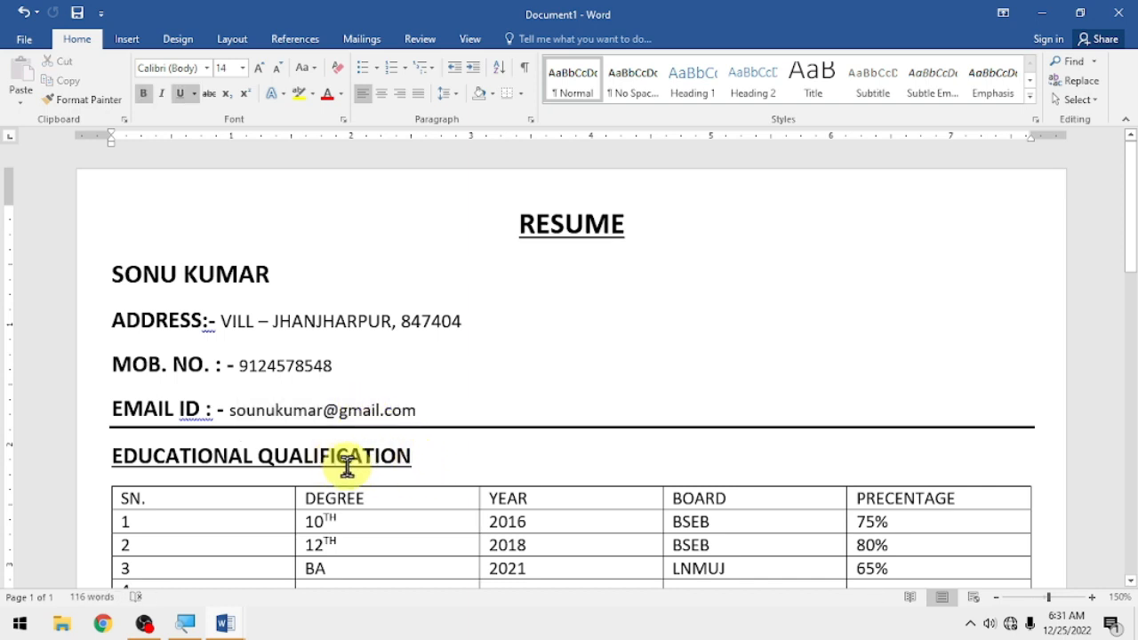
- Centre the text of the whole education table
scroll(269, 471, "down", 1)
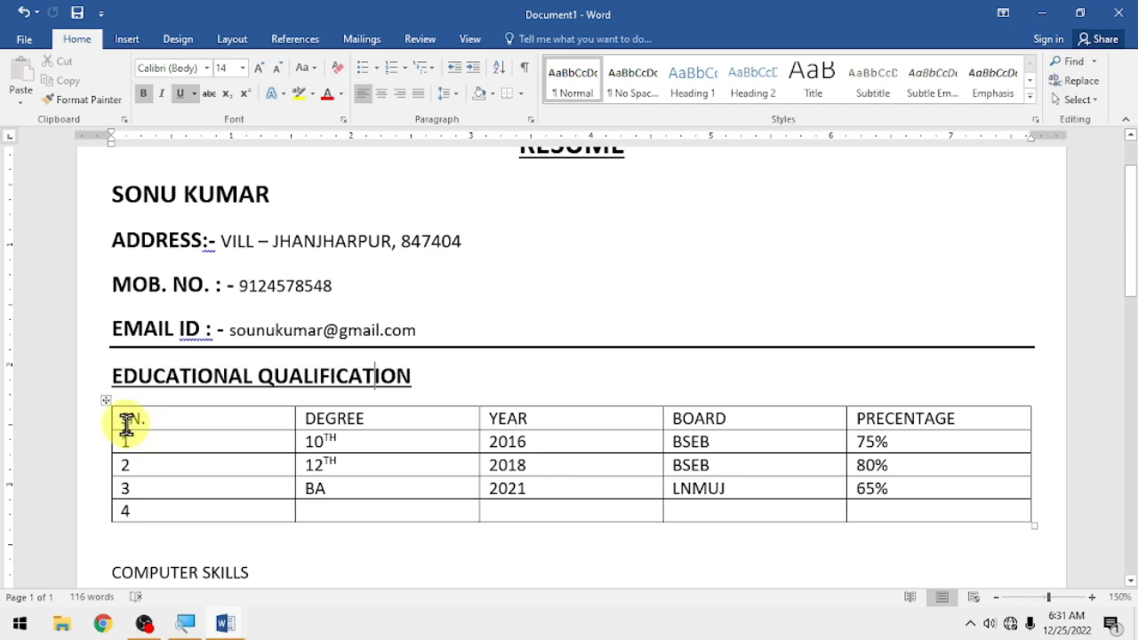
left_click_drag(124, 418, 899, 505)
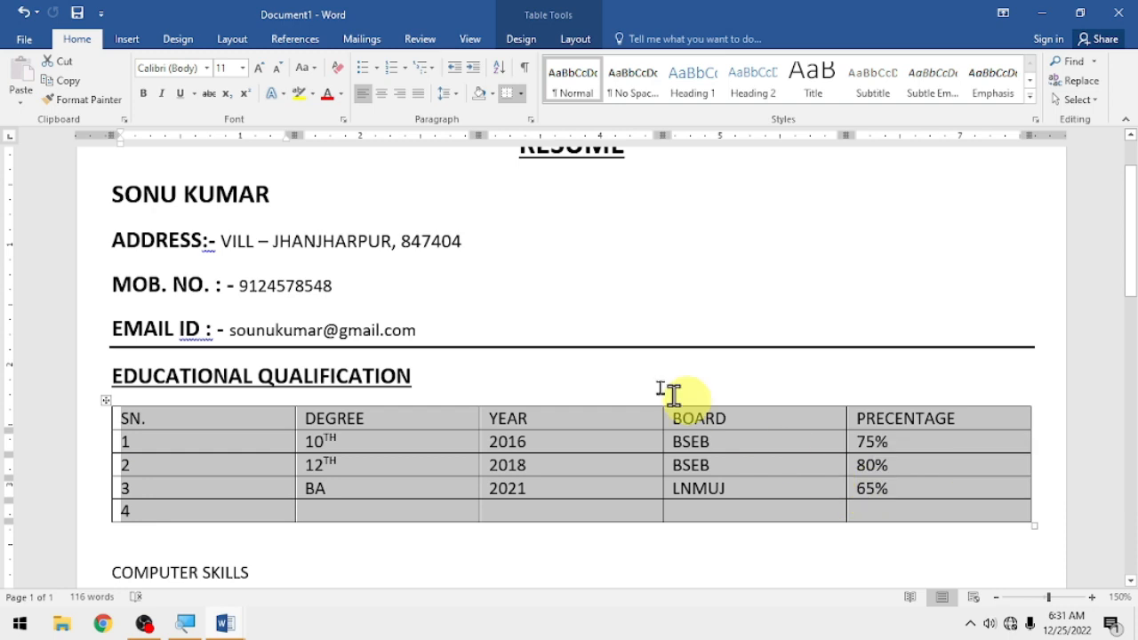
left_click(381, 94)
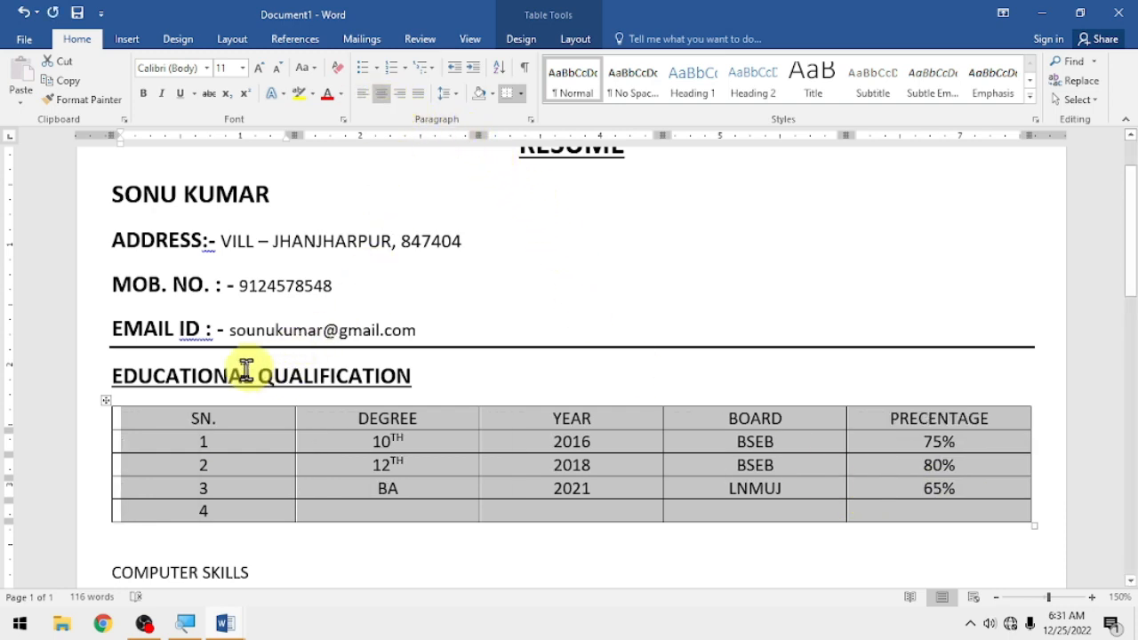
left_click(215, 419)
- Make the table's header row bold at 14 pt
left_click_drag(182, 419, 933, 419)
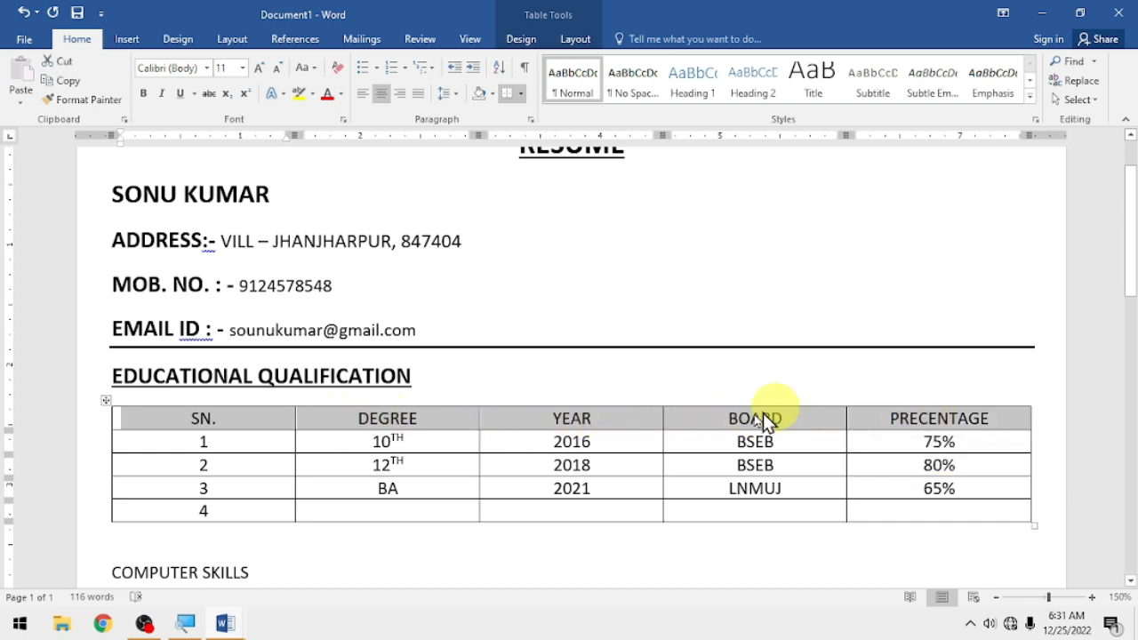
left_click(144, 95)
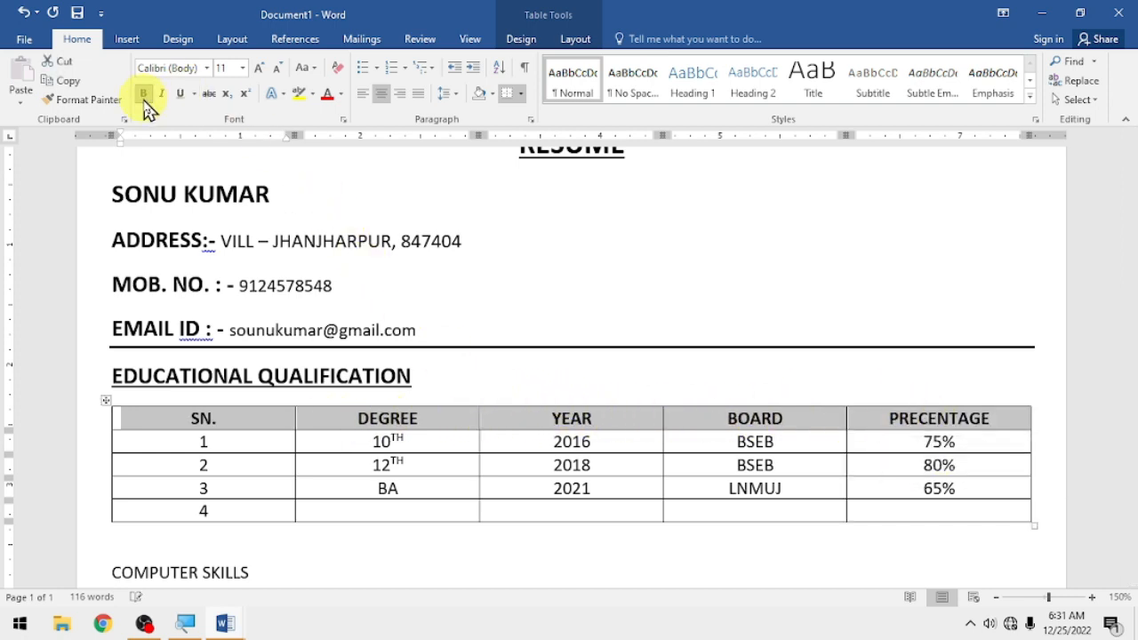
left_click(258, 72)
left_click(258, 71)
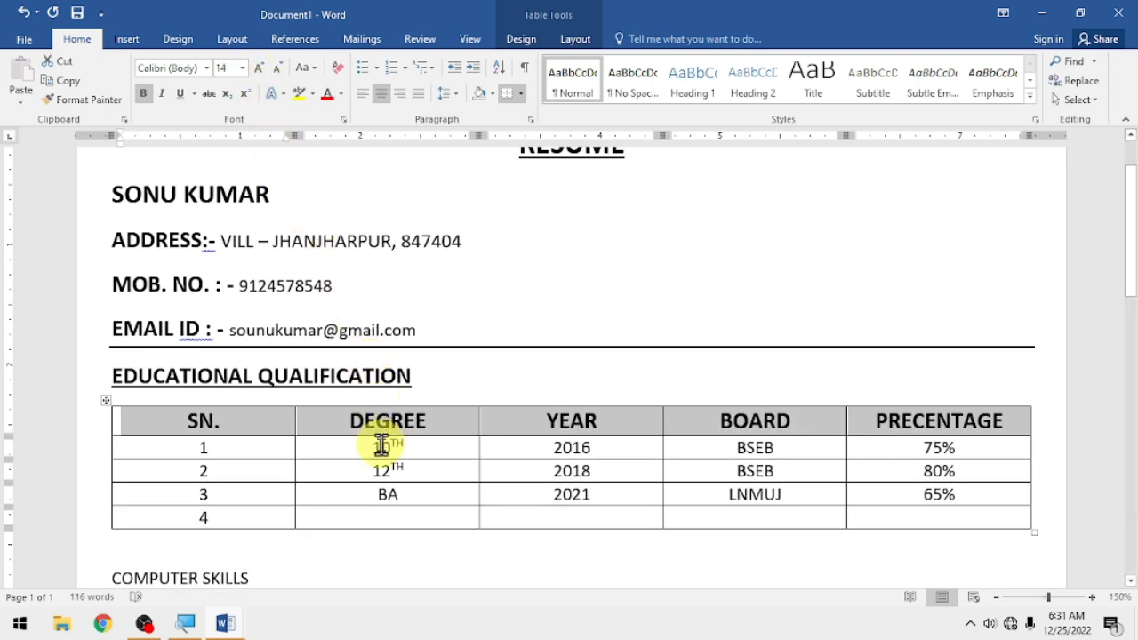
- Enlarge table rows 1 to 4 to 12 pt
scroll(306, 433, "down", 2)
left_click_drag(197, 373, 874, 427)
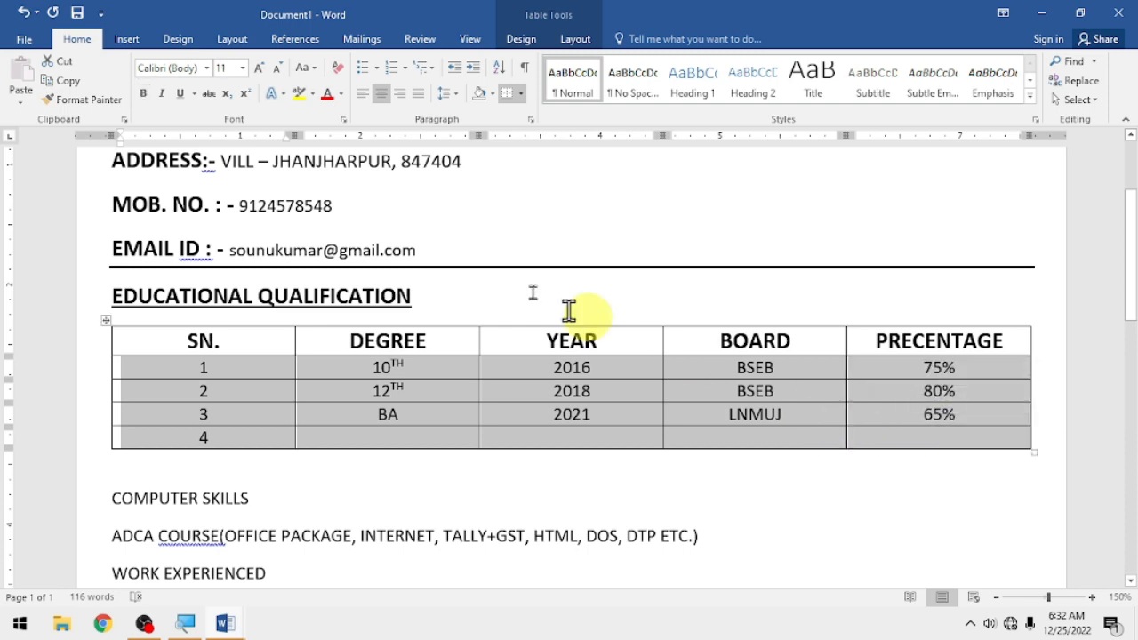
left_click(267, 70)
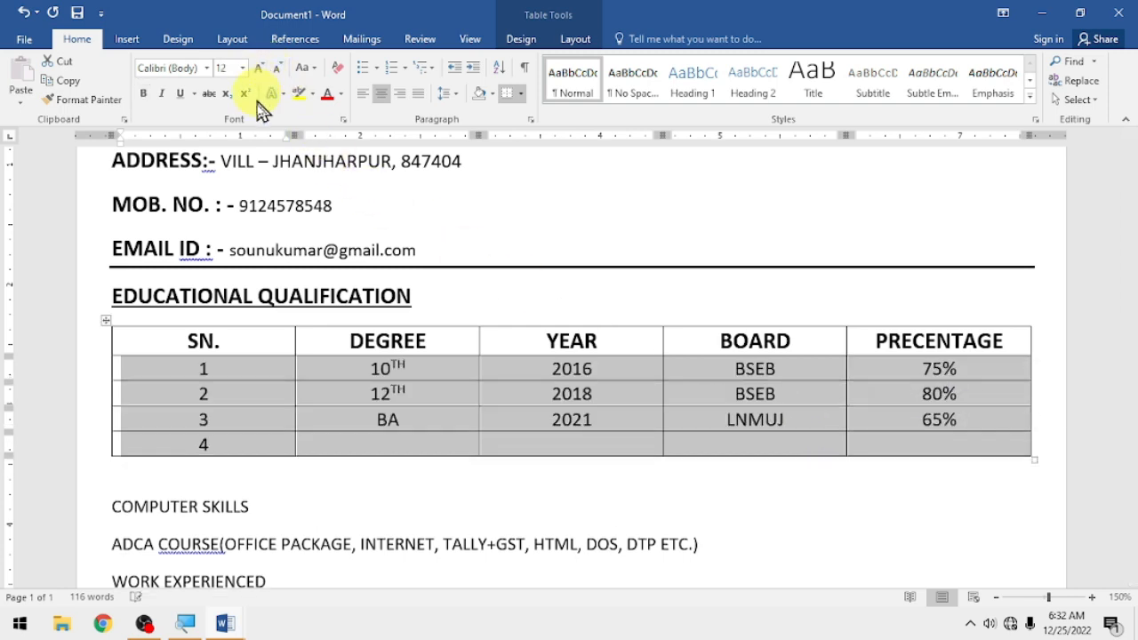
scroll(249, 325, "down", 3)
- Make the COMPUTER SKILLS heading bold, underlined and 14 pt
left_click_drag(263, 345, 114, 351)
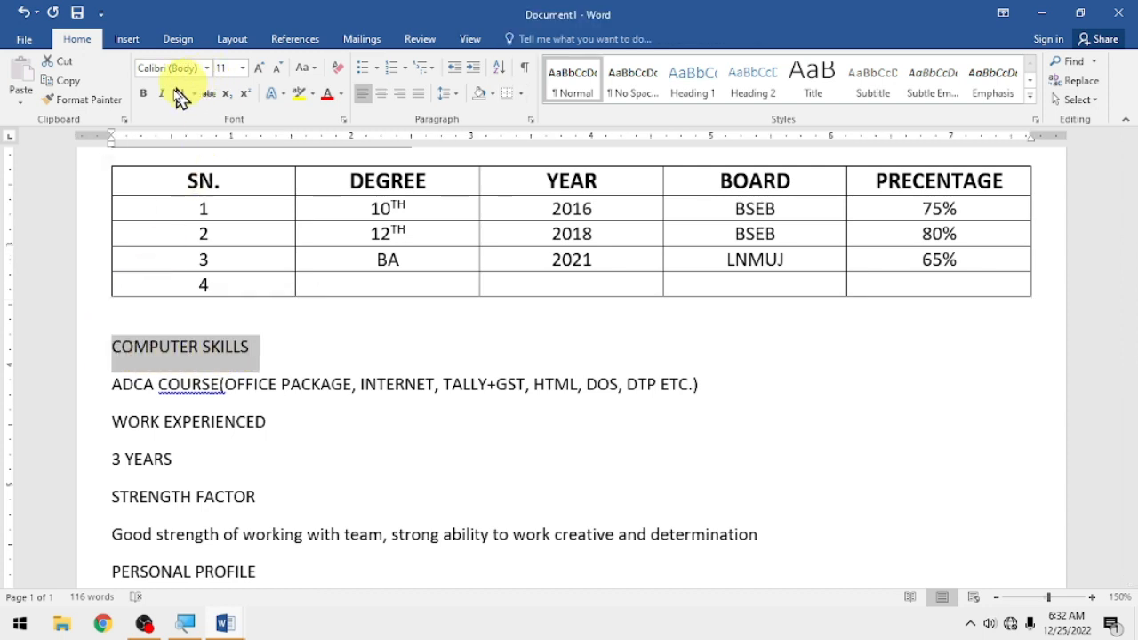
left_click(145, 94)
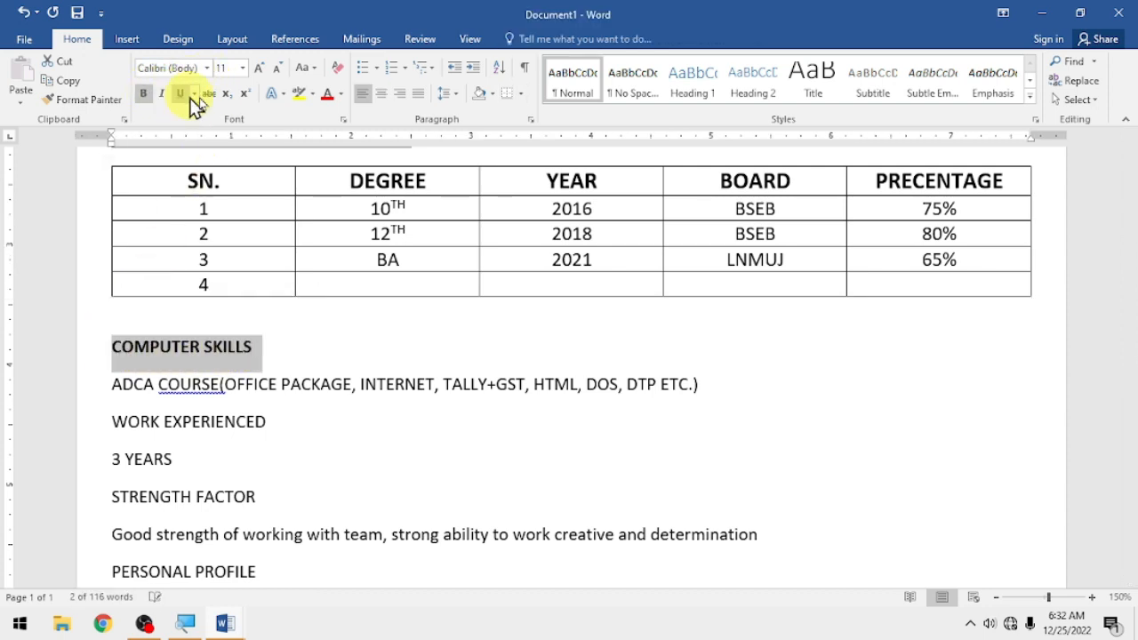
left_click(261, 72)
left_click(261, 72)
left_click(260, 71)
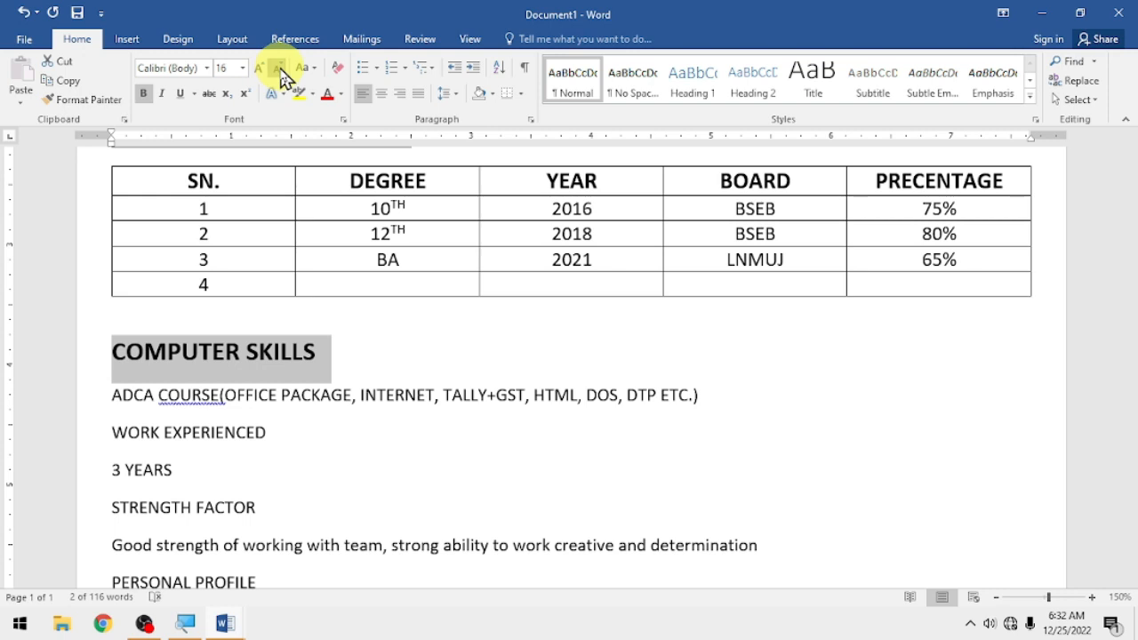
left_click(279, 69)
left_click(181, 94)
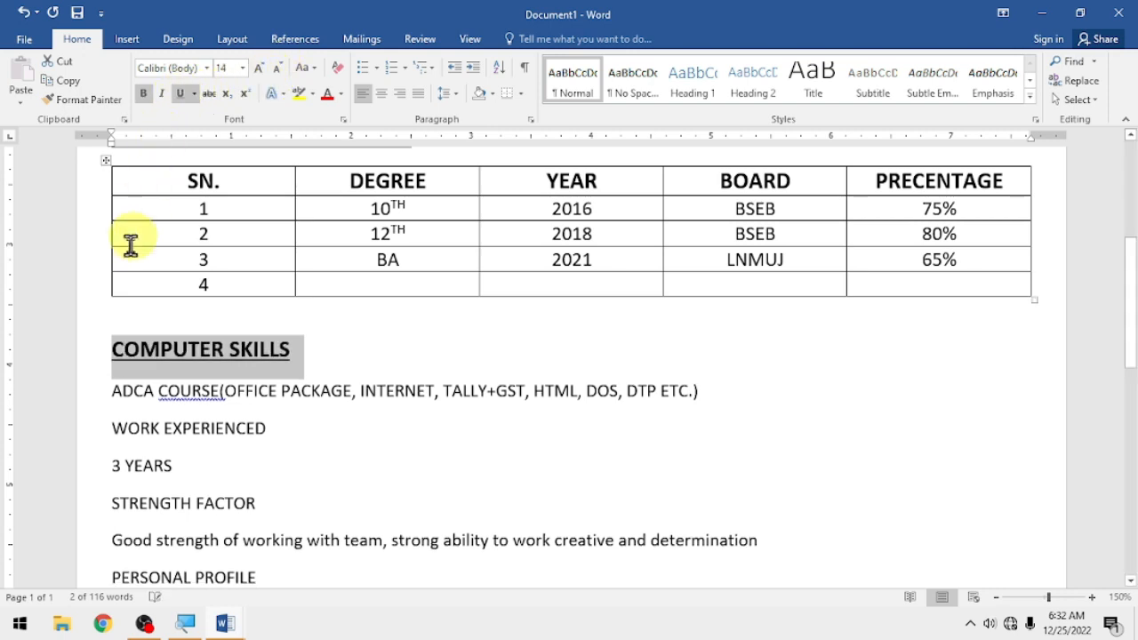
- Enlarge the ADCA COURSE line to 12 pt
left_click_drag(112, 391, 702, 399)
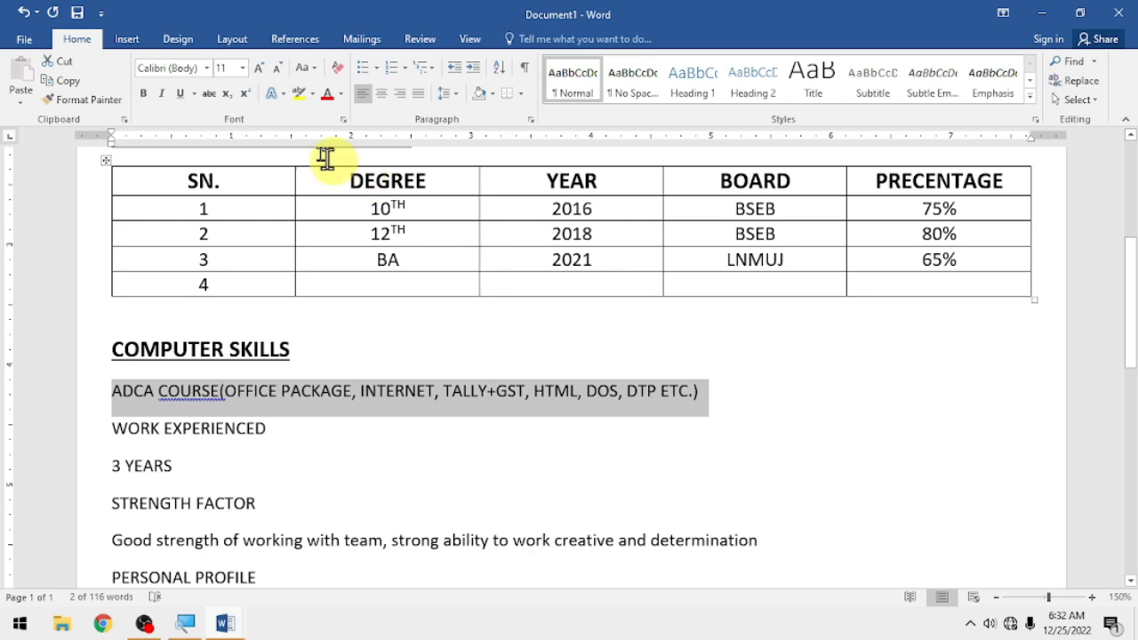
left_click(265, 71)
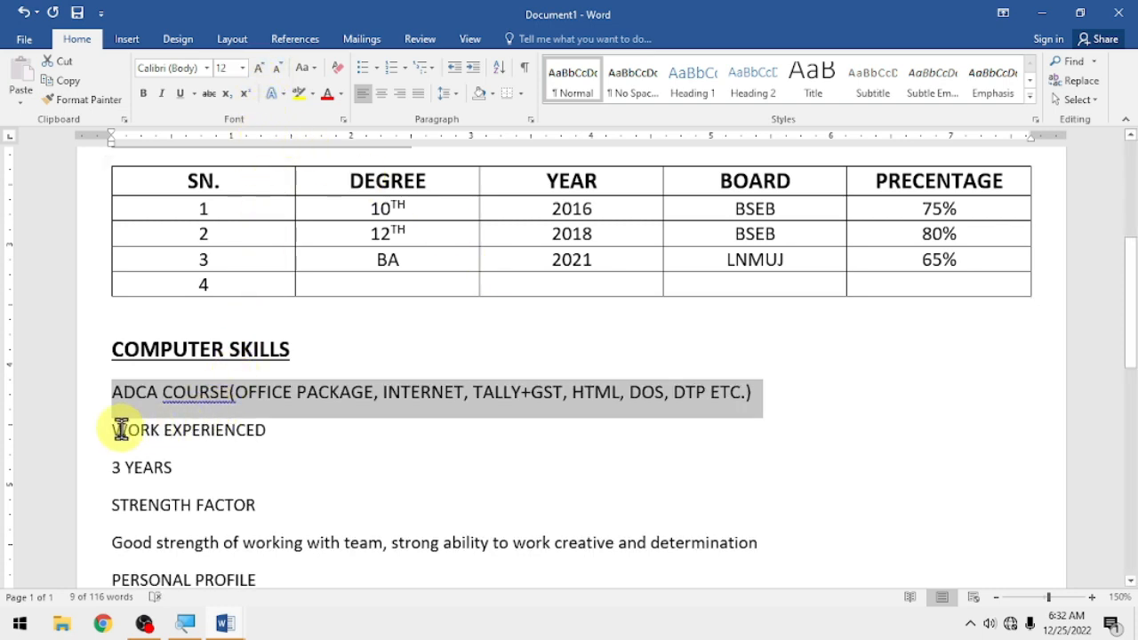
left_click_drag(112, 429, 267, 436)
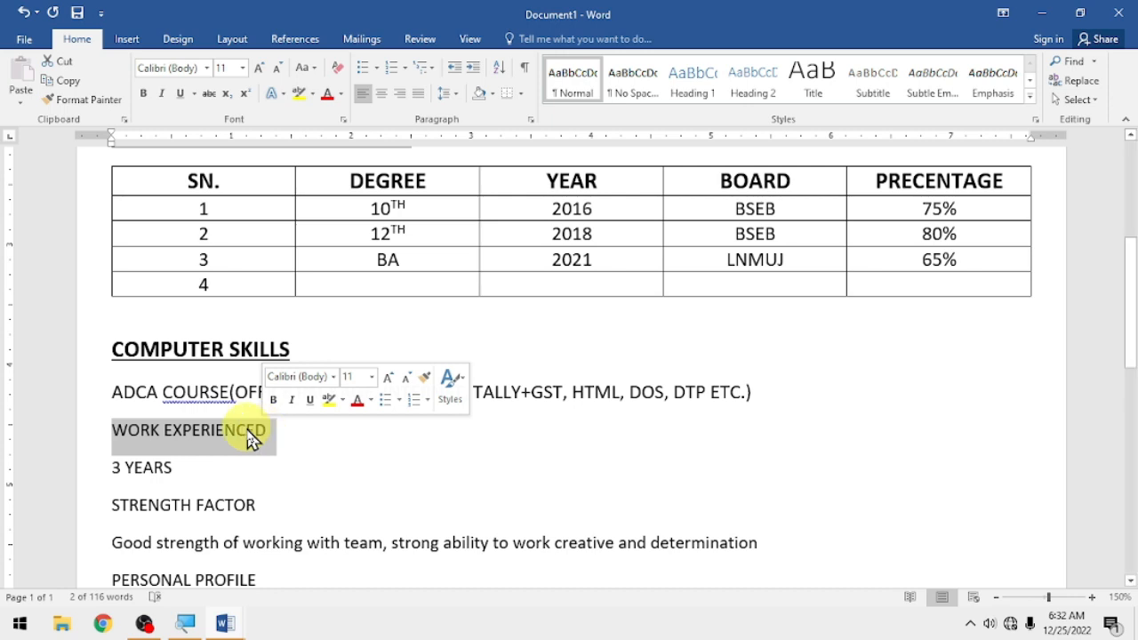
- Make WORK EXPERIENCED a bold, underlined 14 pt heading and the 3 YEARS line 12 pt
left_click(273, 399)
left_click(388, 378)
left_click(392, 378)
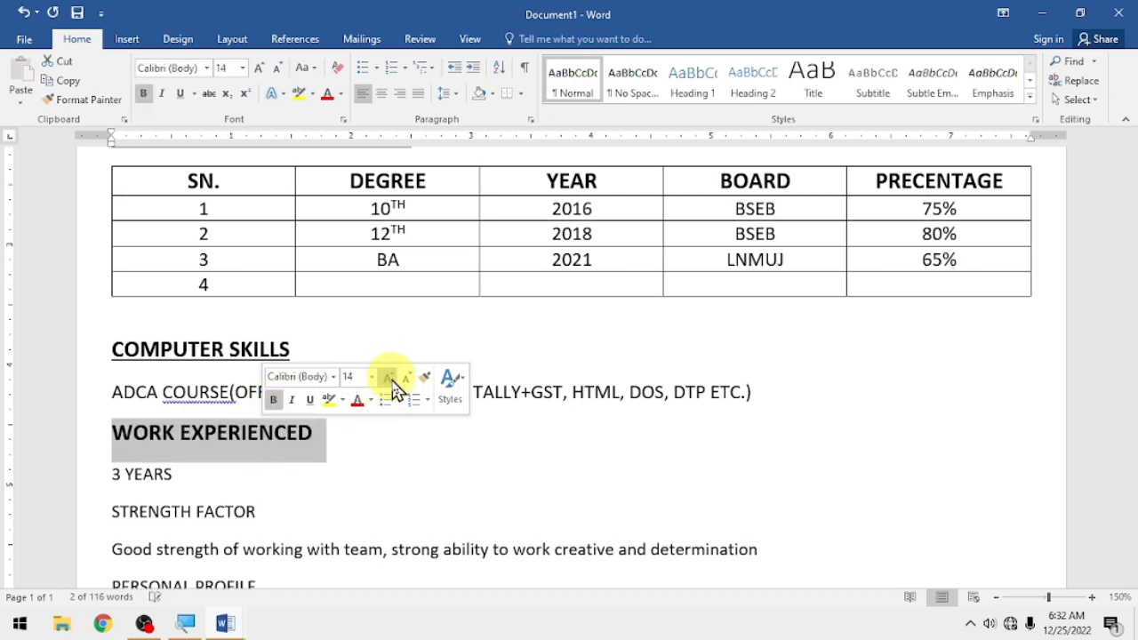
left_click(311, 402)
left_click_drag(194, 474, 111, 475)
left_click(238, 432)
- Make STRENGTH FACTOR a bold, underlined 14 pt heading and its sentence 12 pt
scroll(235, 433, "down", 1)
left_click_drag(256, 437, 115, 445)
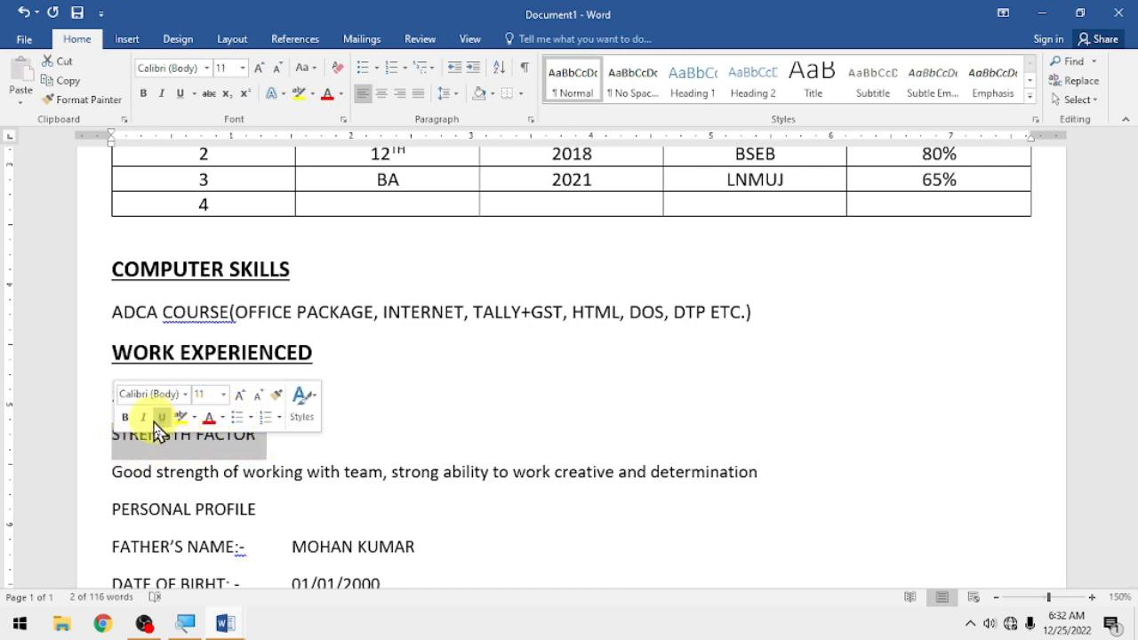
left_click(126, 417)
double_click(240, 399)
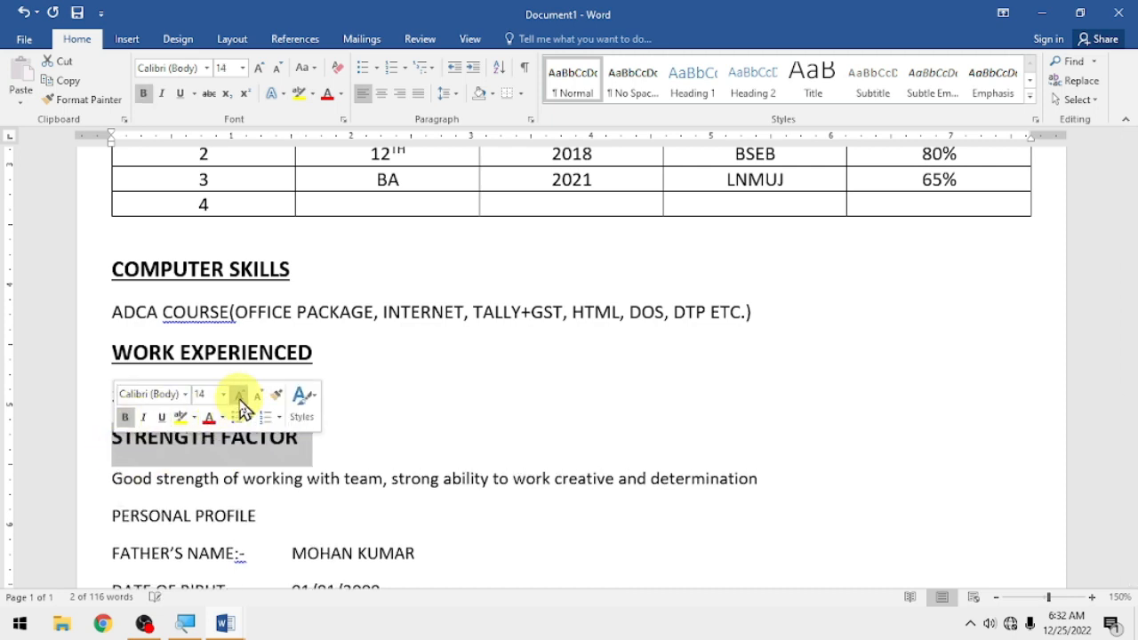
left_click(161, 417)
scroll(171, 437, "down", 1)
scroll(172, 437, "down", 1)
left_click_drag(113, 320, 780, 323)
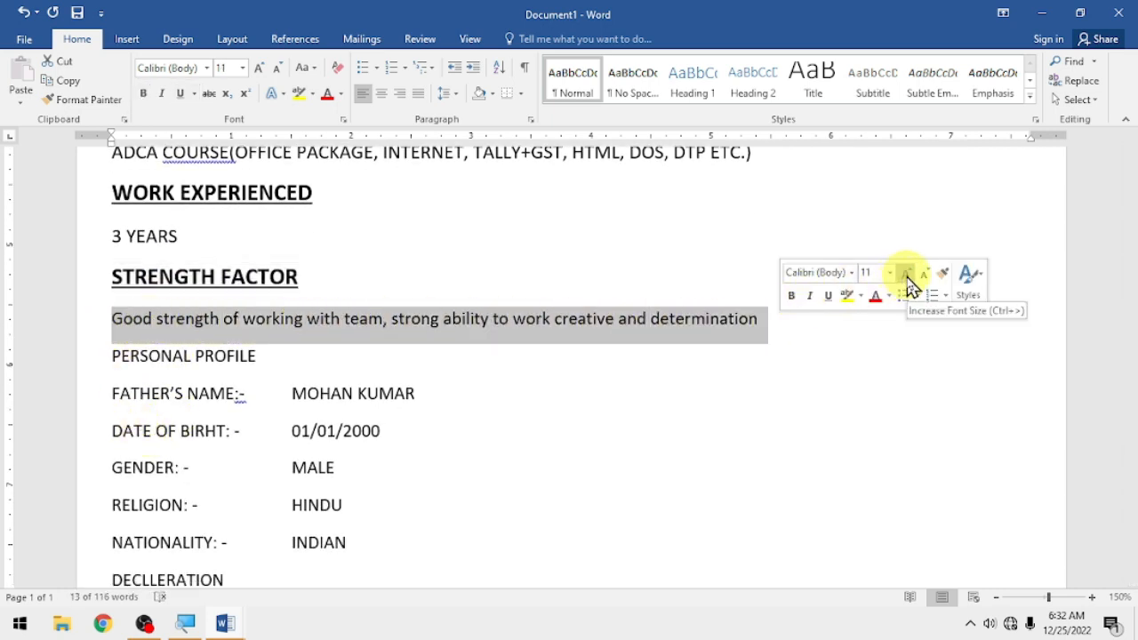
left_click(907, 275)
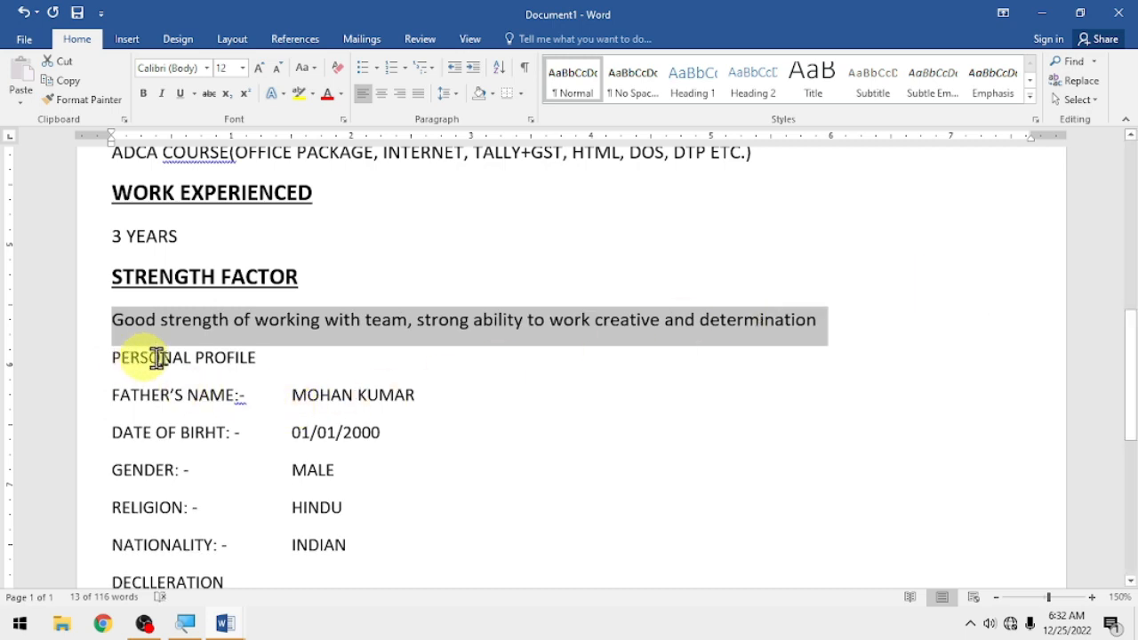
- Make PERSONAL PROFILE a bold, underlined 14 pt heading
left_click_drag(136, 358, 284, 356)
left_click(293, 333)
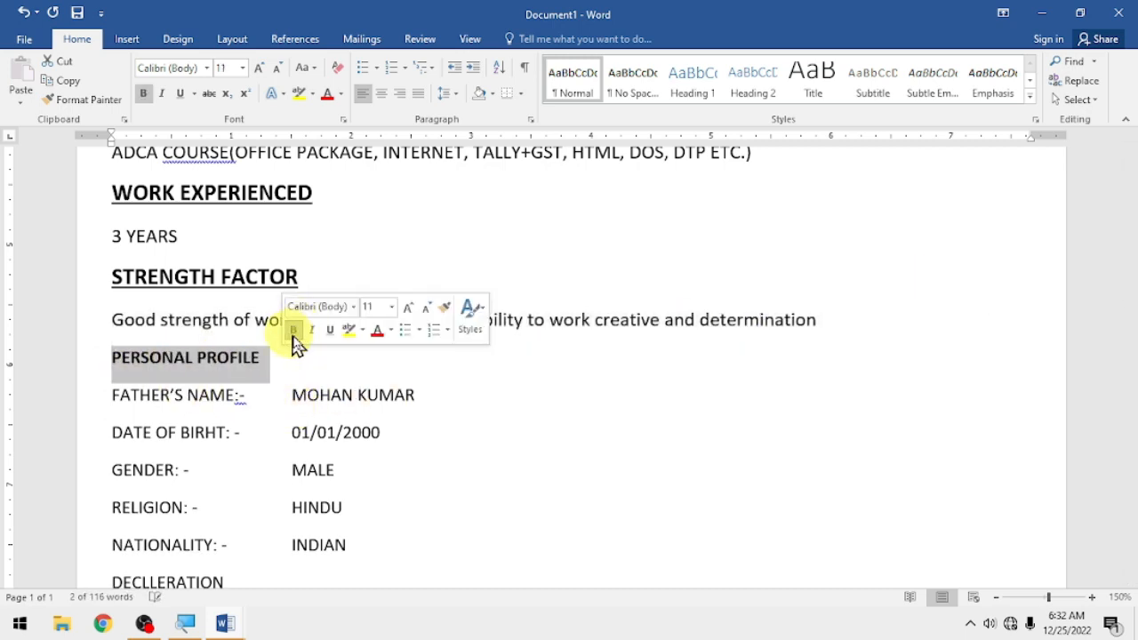
left_click(409, 308)
left_click(409, 307)
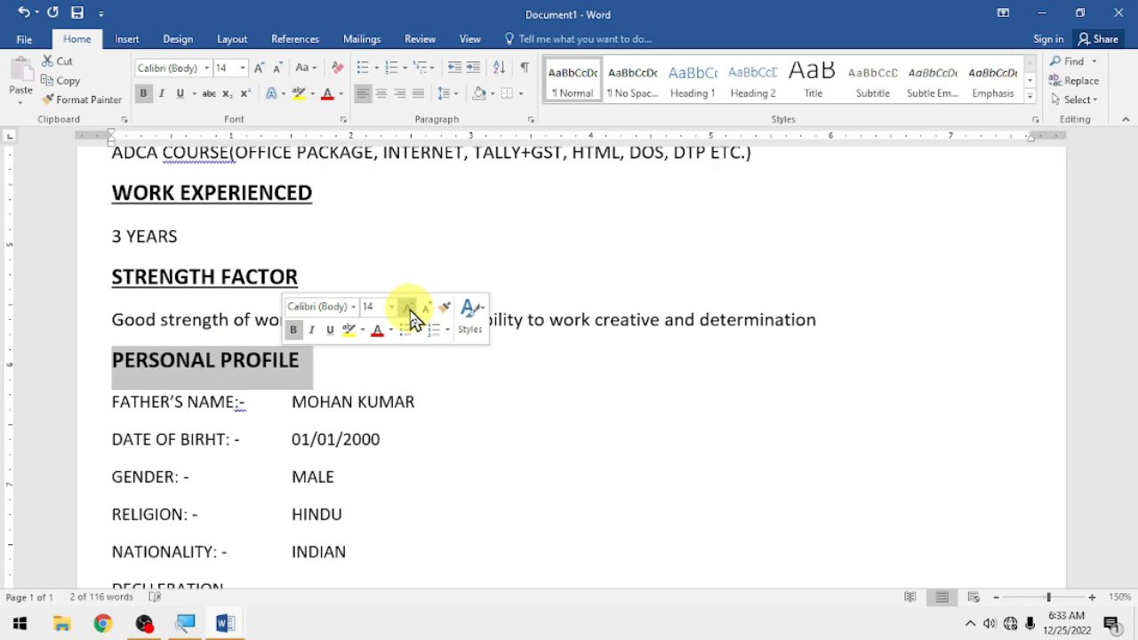
left_click(329, 330)
scroll(293, 351, "down", 2)
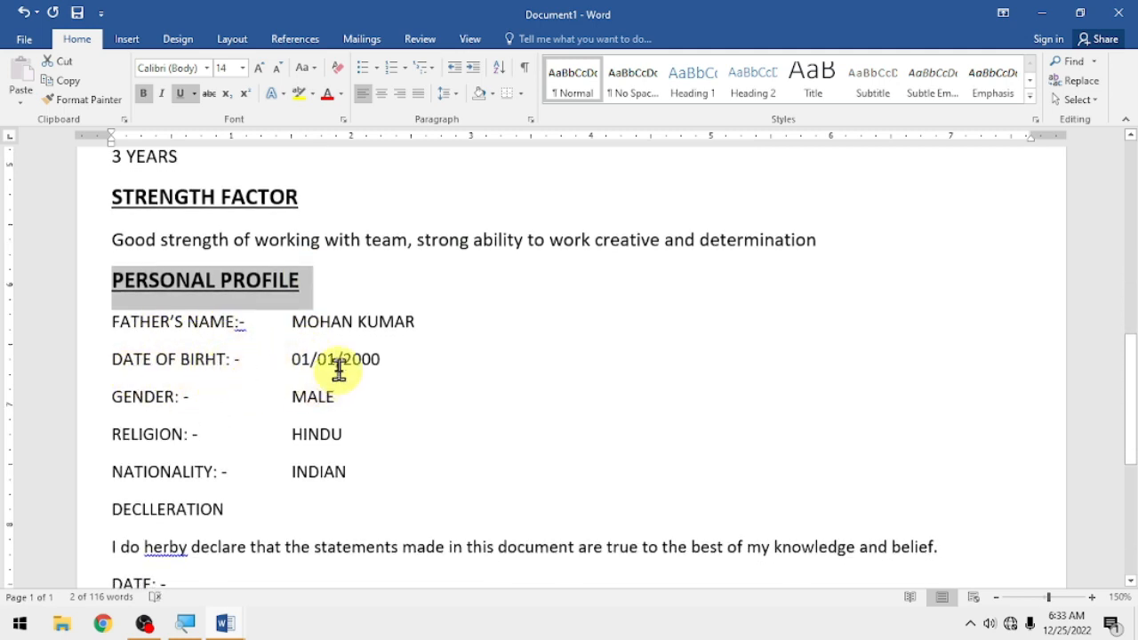
scroll(196, 338, "down", 2)
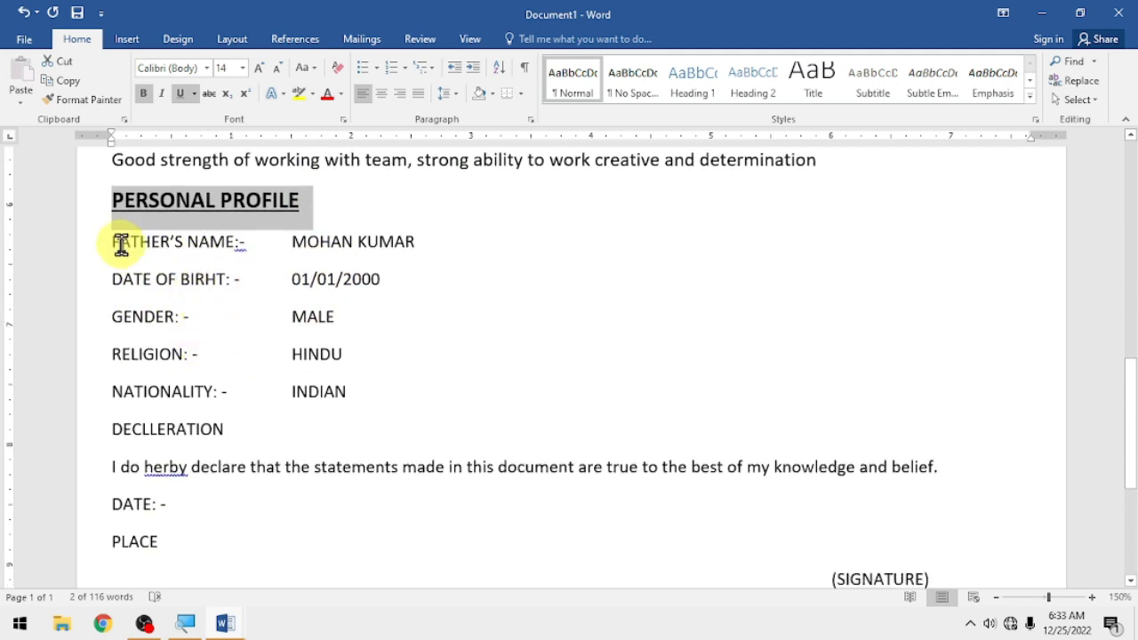
- Make the FATHER'S NAME, DATE OF BIRHT, GENDER, RELIGION and NATIONALITY labels bold at 12 pt
left_click_drag(112, 243, 182, 356)
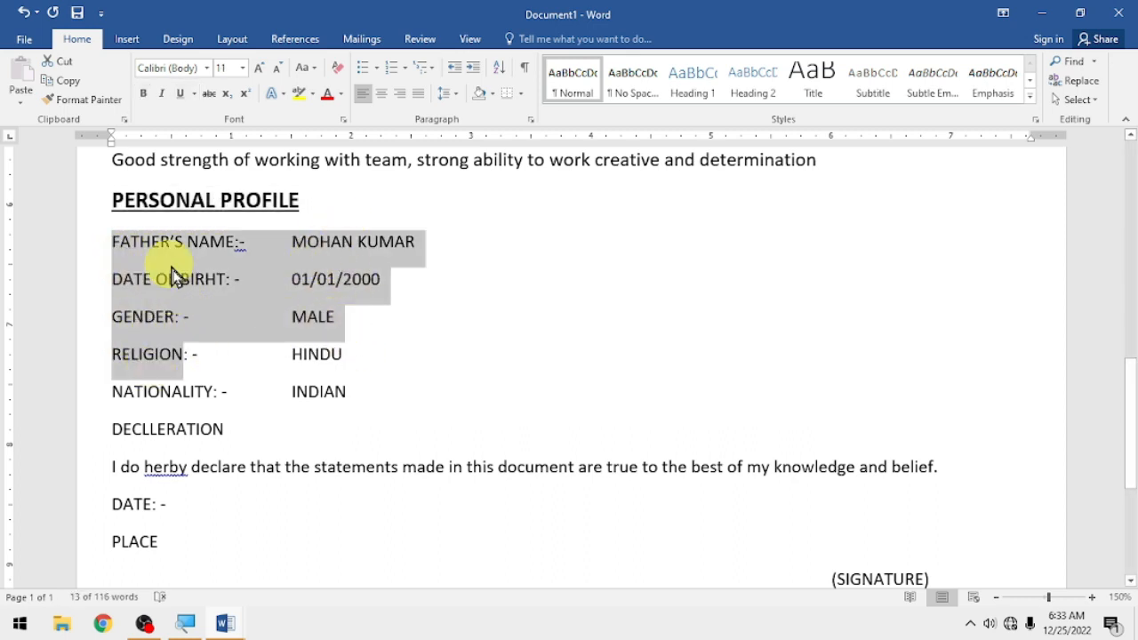
left_click(196, 317)
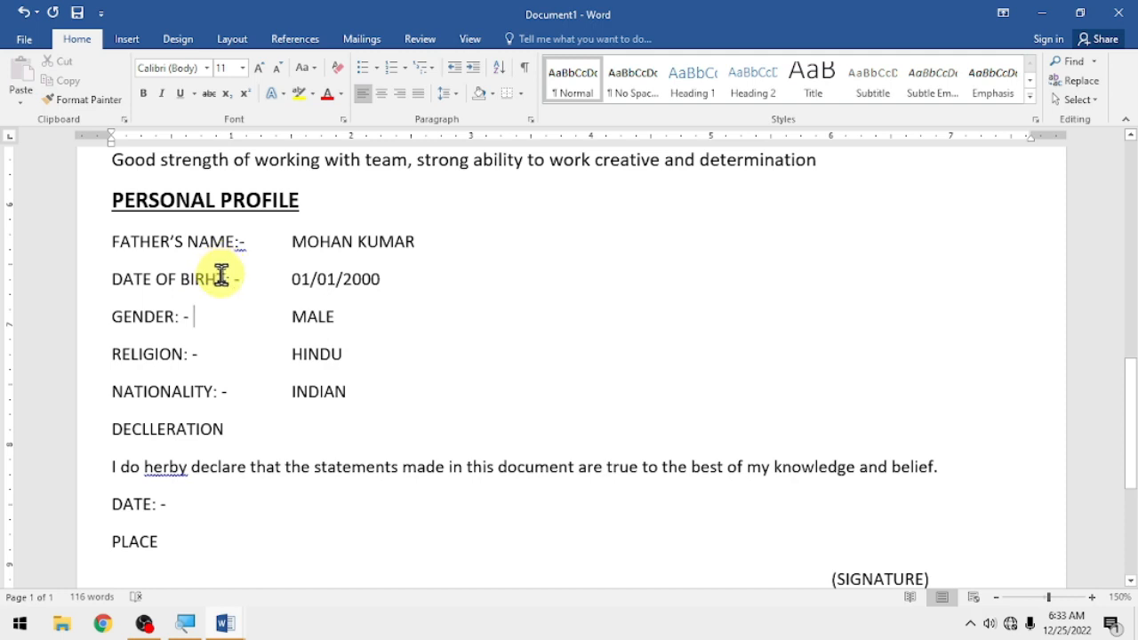
left_click_drag(246, 242, 112, 241)
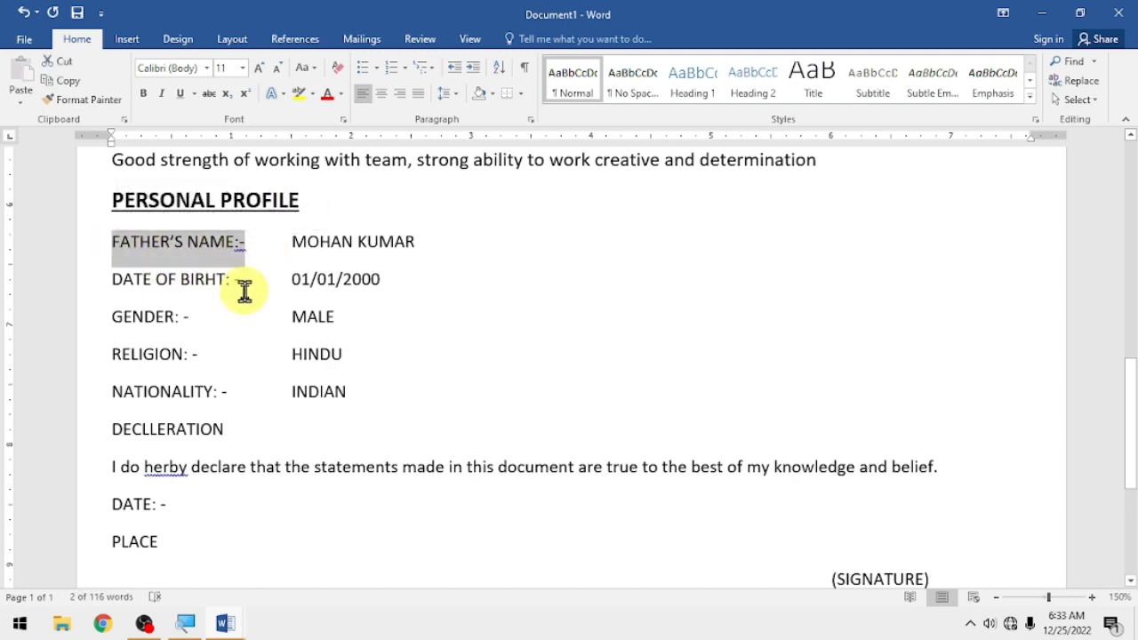
left_click(246, 281, "shift")
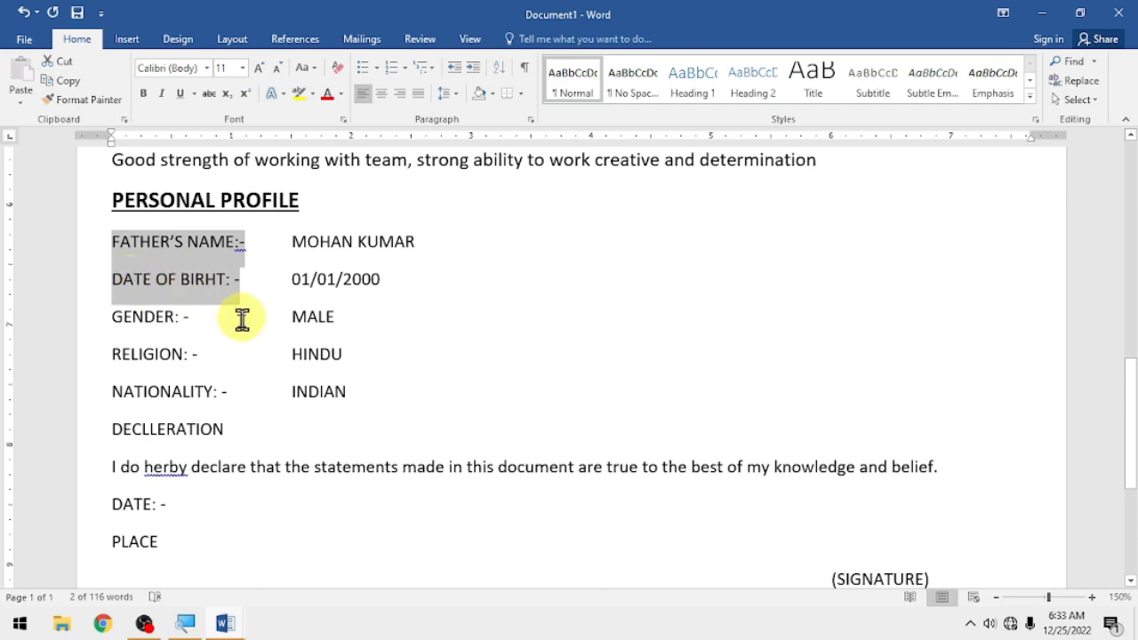
left_click_drag(219, 321, 116, 321)
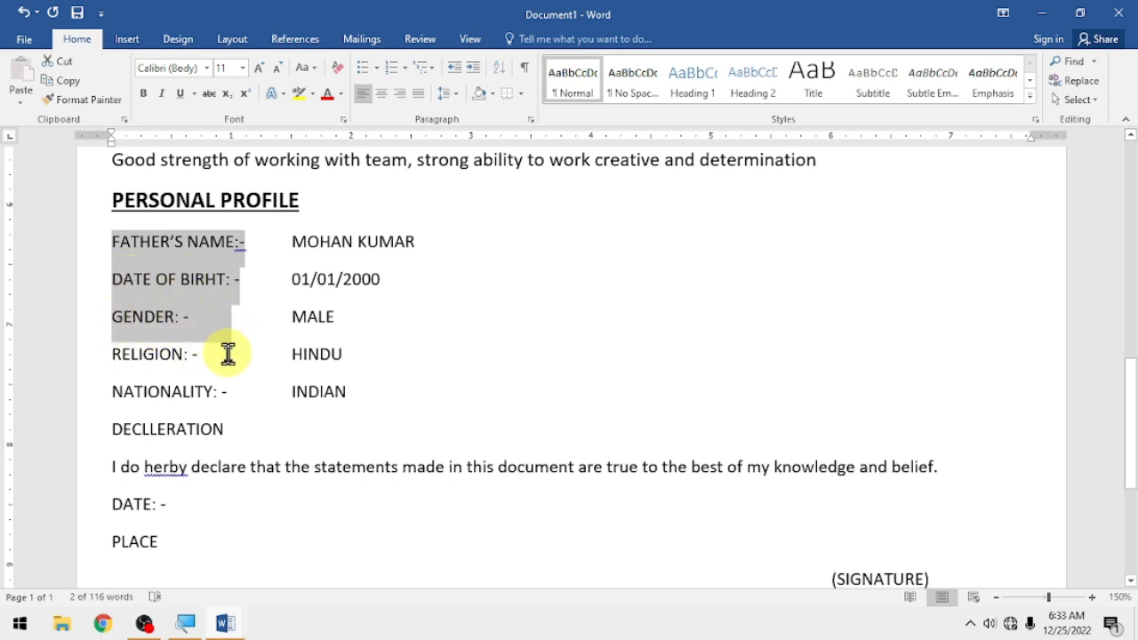
left_click_drag(226, 354, 111, 353)
left_click_drag(243, 391, 114, 393)
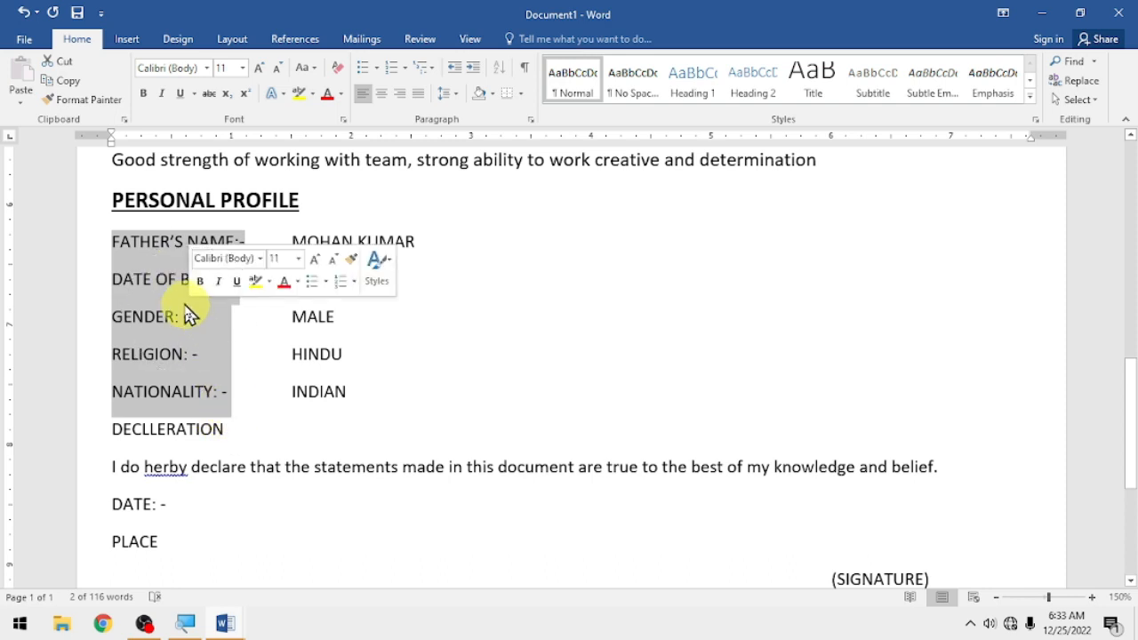
left_click(144, 96)
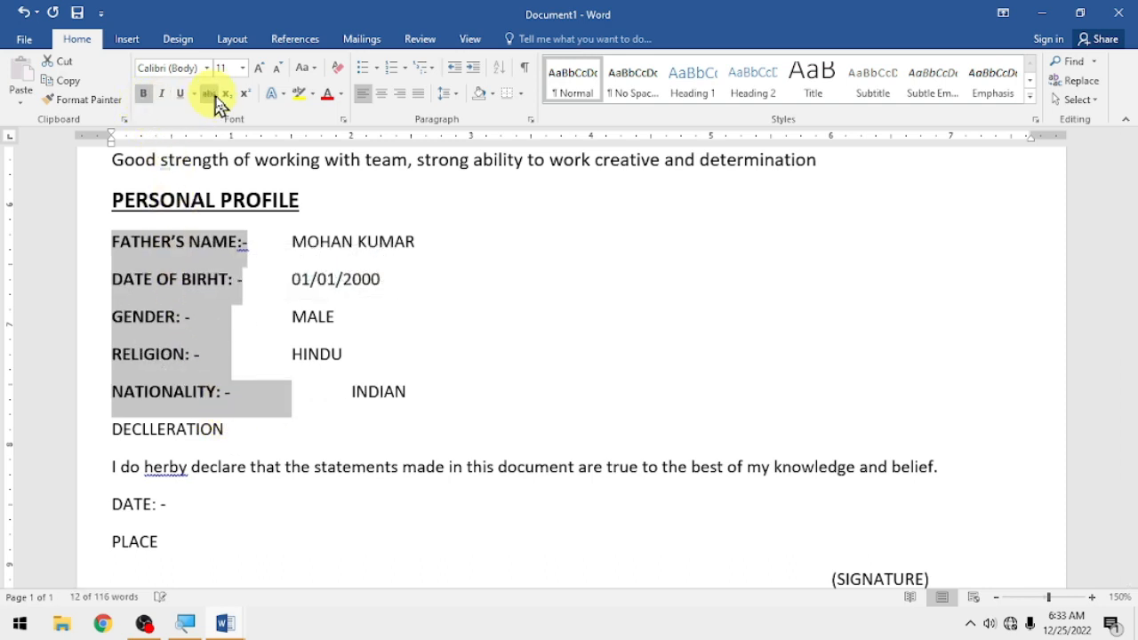
left_click(259, 74)
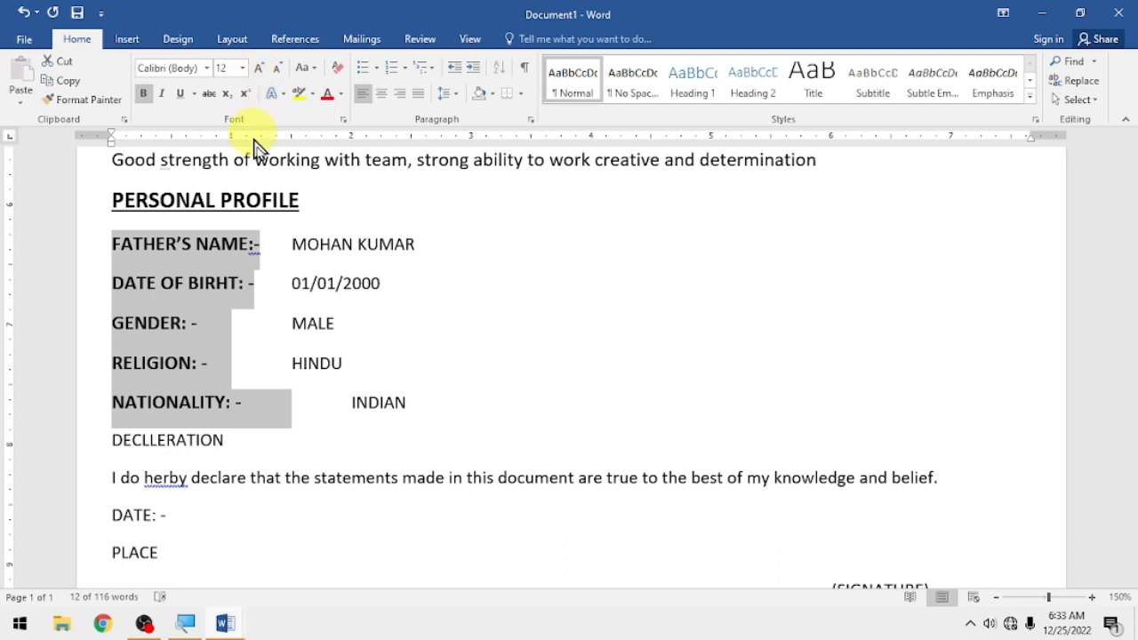
left_click(293, 242)
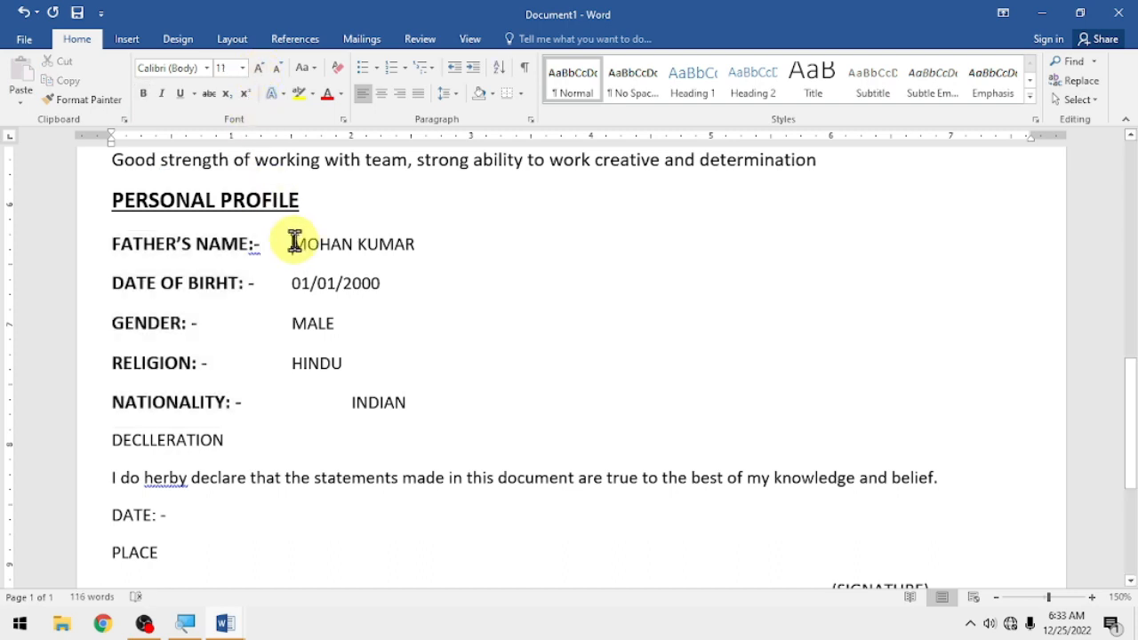
- Delete the extra tab before INDIAN so it lines up with the other values
left_click(350, 402)
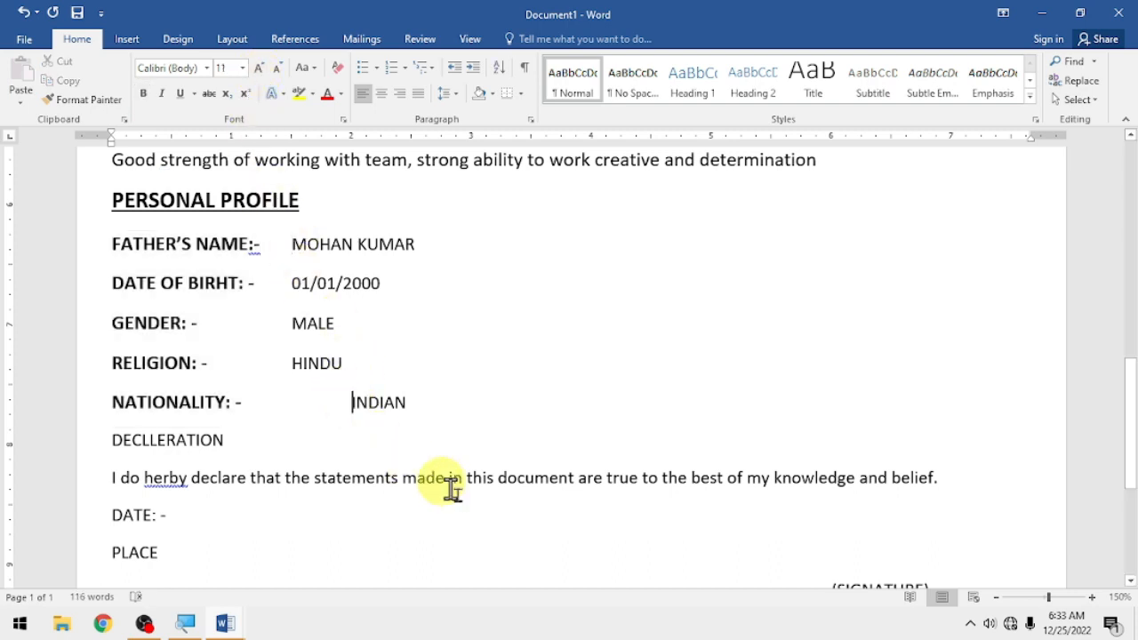
key("BackSpace")
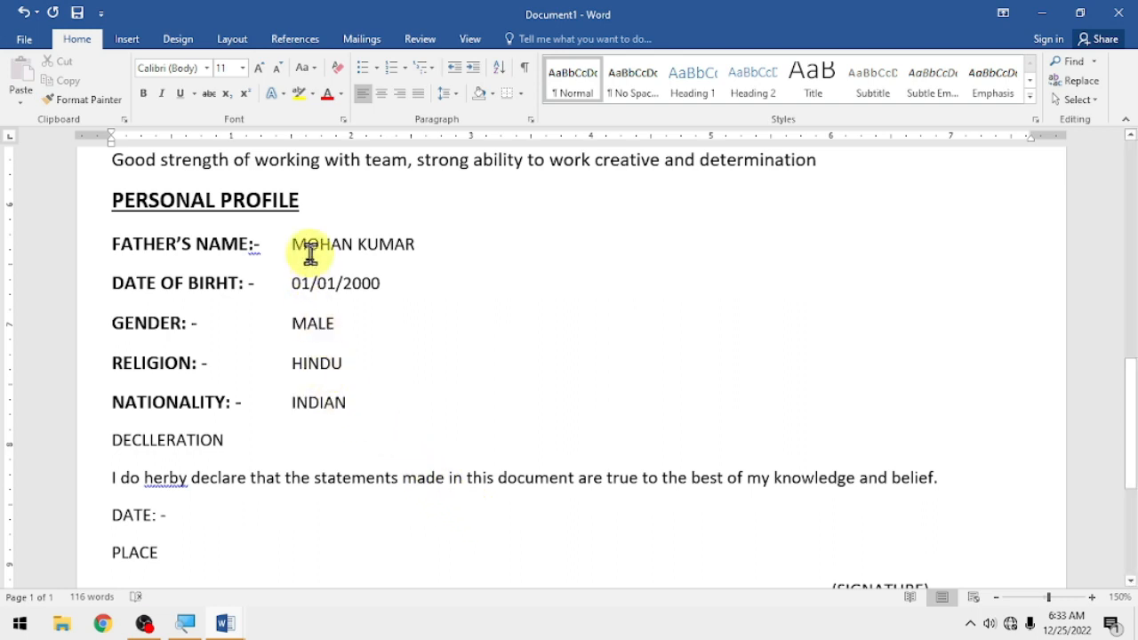
left_click_drag(290, 242, 356, 366)
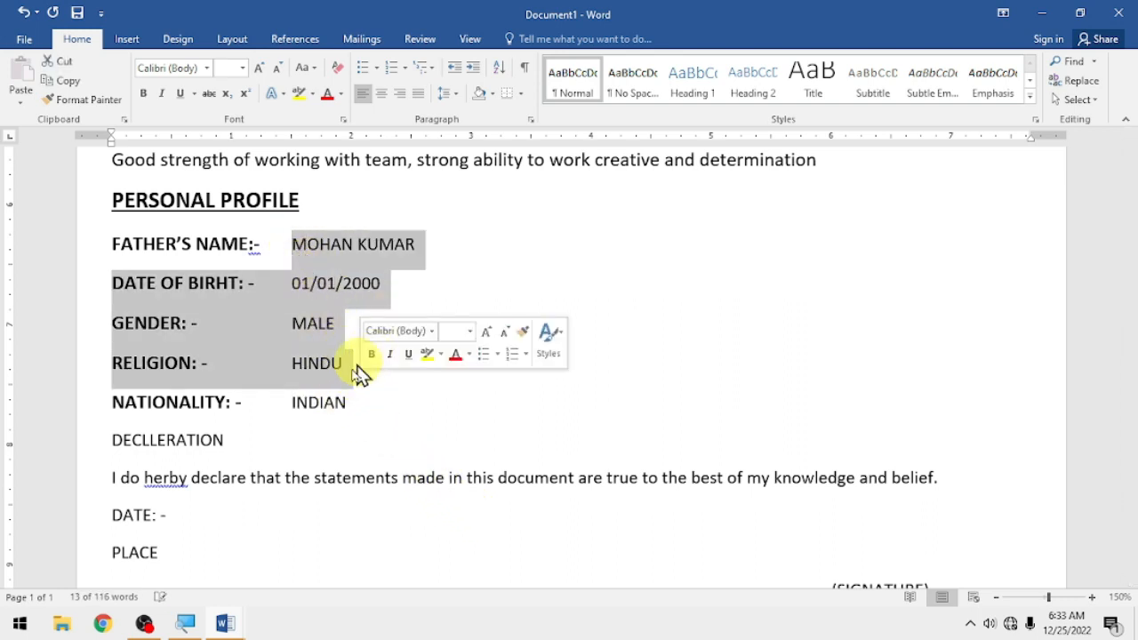
left_click(346, 364)
- Enlarge the profile values (father's name, 01/01/2000, MALE, HINDU, INDIAN) to 12 pt
left_click_drag(416, 246, 294, 238)
left_click_drag(405, 285, 315, 287, "ctrl")
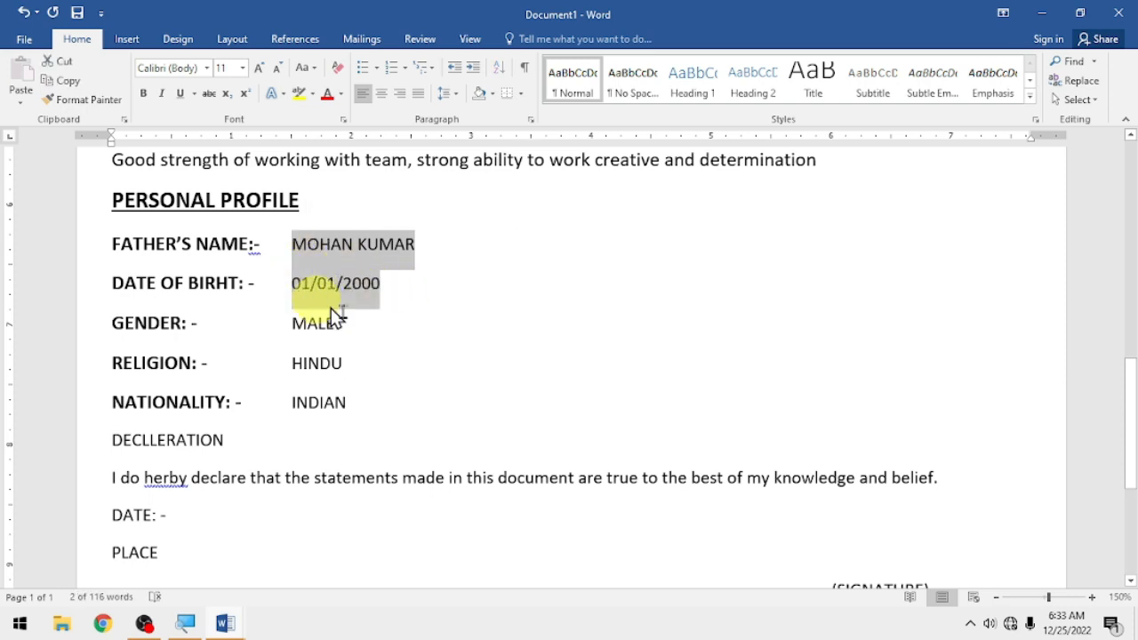
left_click_drag(368, 326, 302, 324, "ctrl")
left_click_drag(371, 363, 286, 366, "ctrl")
left_click_drag(350, 402, 302, 402, "ctrl")
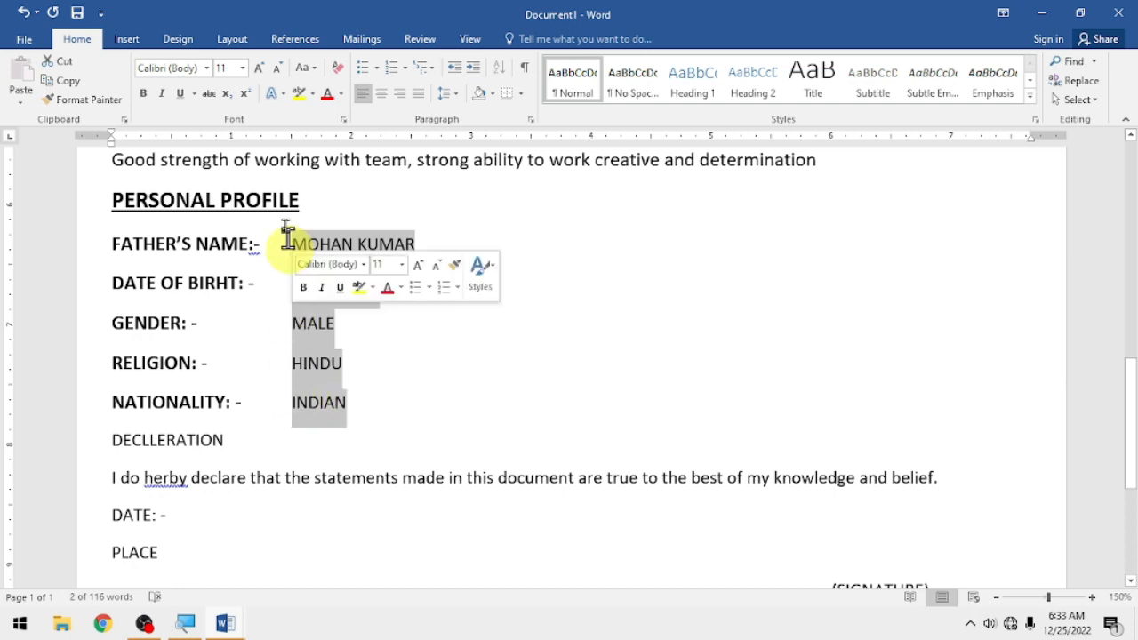
left_click(259, 69)
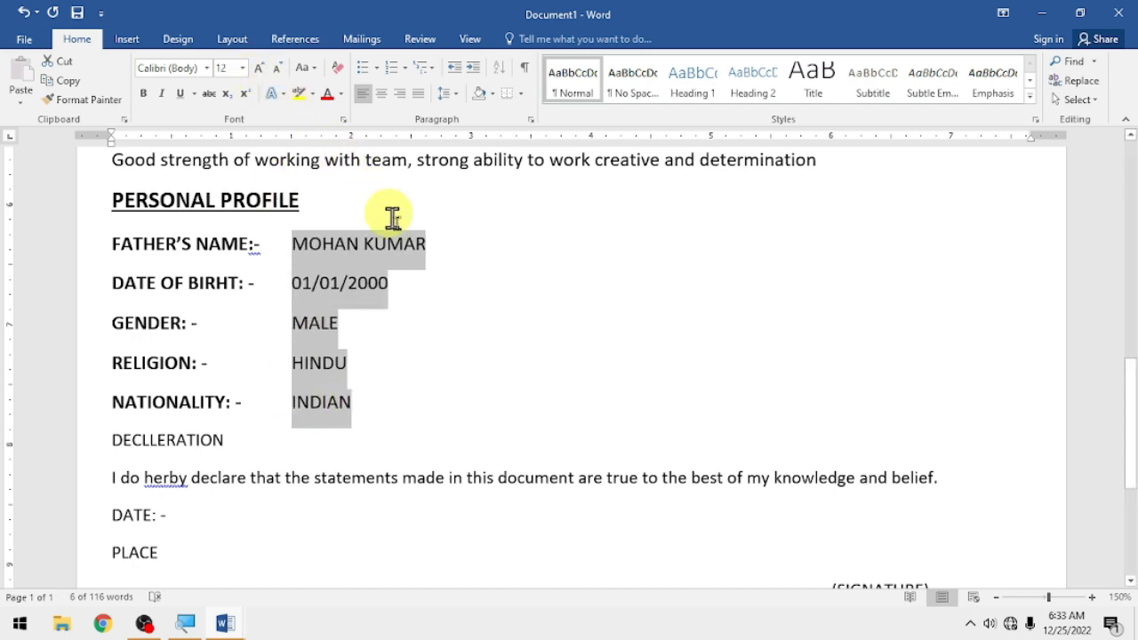
left_click(422, 281)
scroll(282, 442, "down", 2)
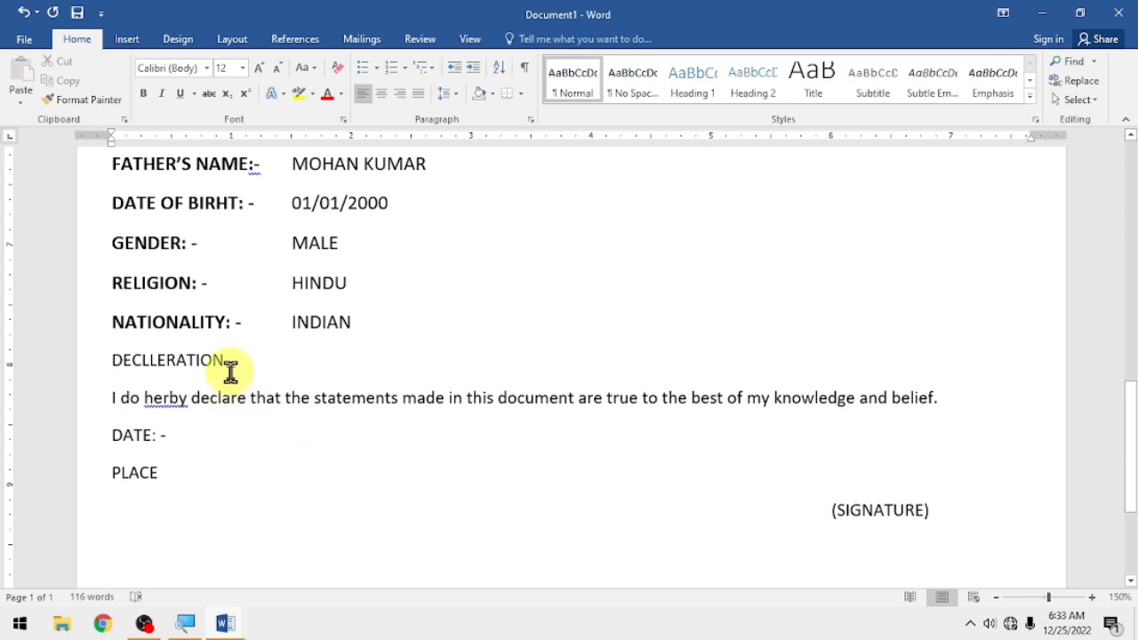
- Make the DECLLERATION heading bold, underlined and 14 pt
left_click_drag(227, 363, 118, 364)
left_click(121, 329)
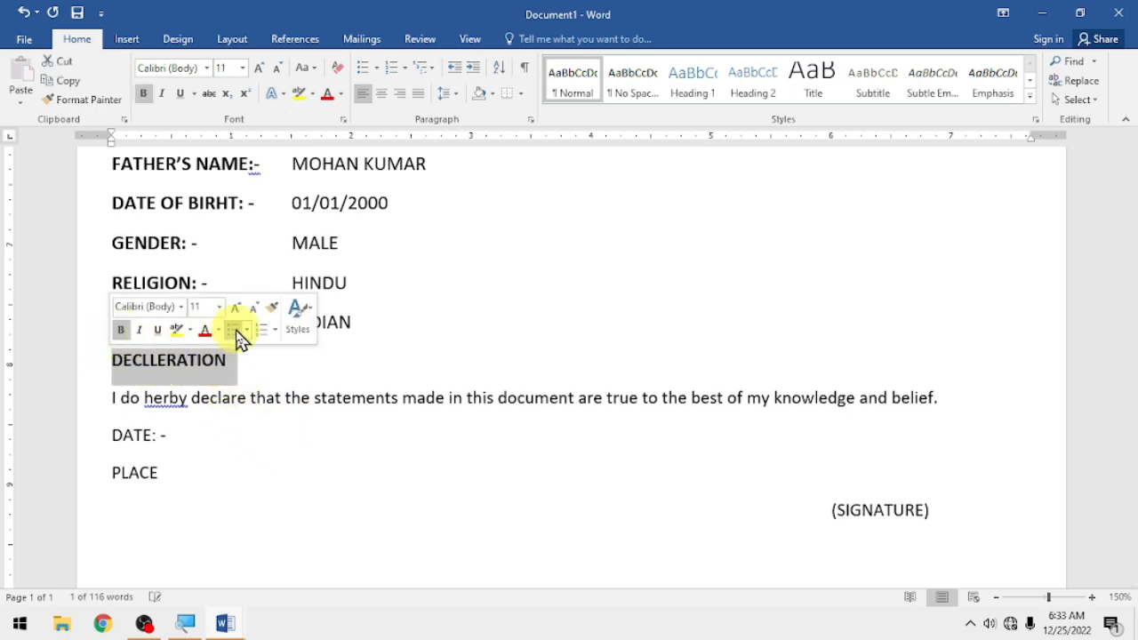
left_click(236, 308)
left_click(236, 309)
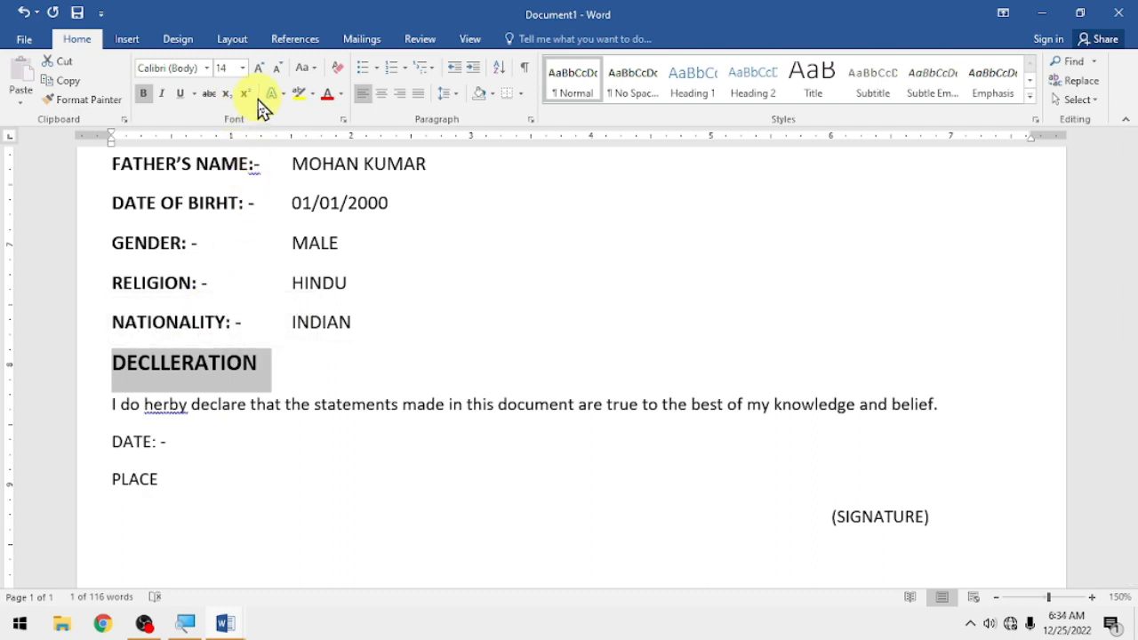
left_click(180, 95)
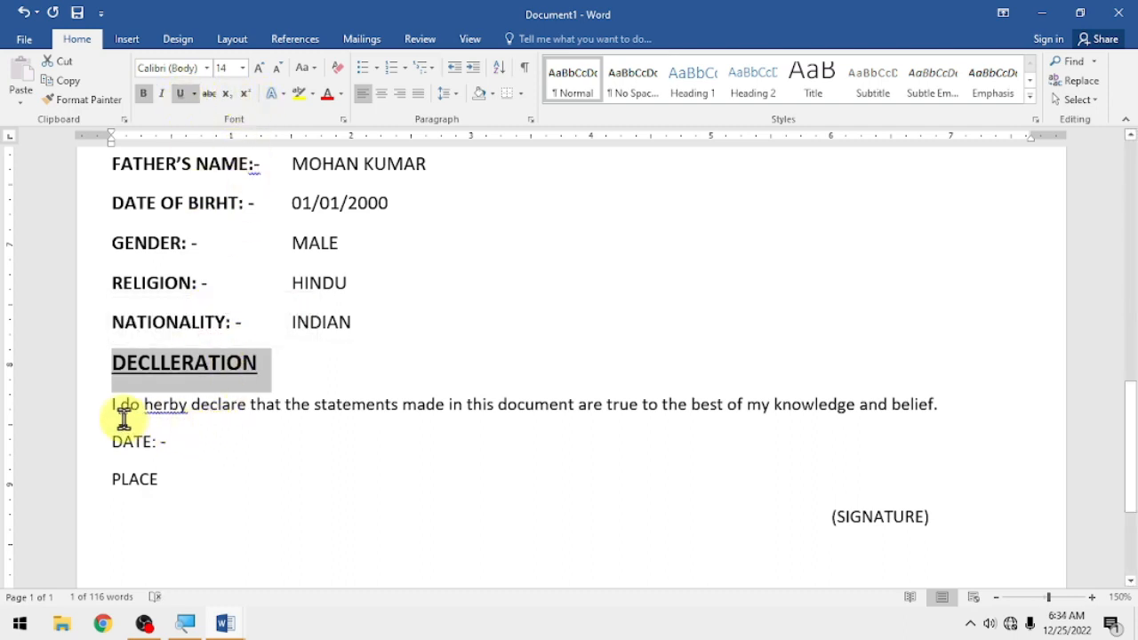
- Set the declaration sentence to 12 pt and make DATE and PLACE bold at 12 pt
left_click_drag(109, 409, 946, 427)
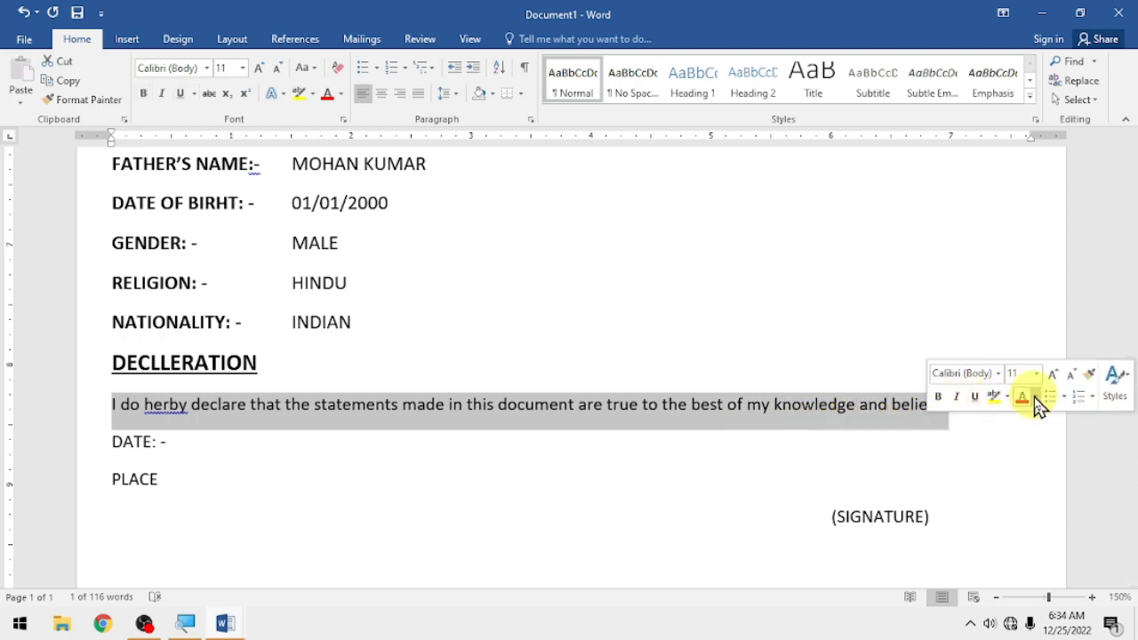
left_click(1053, 375)
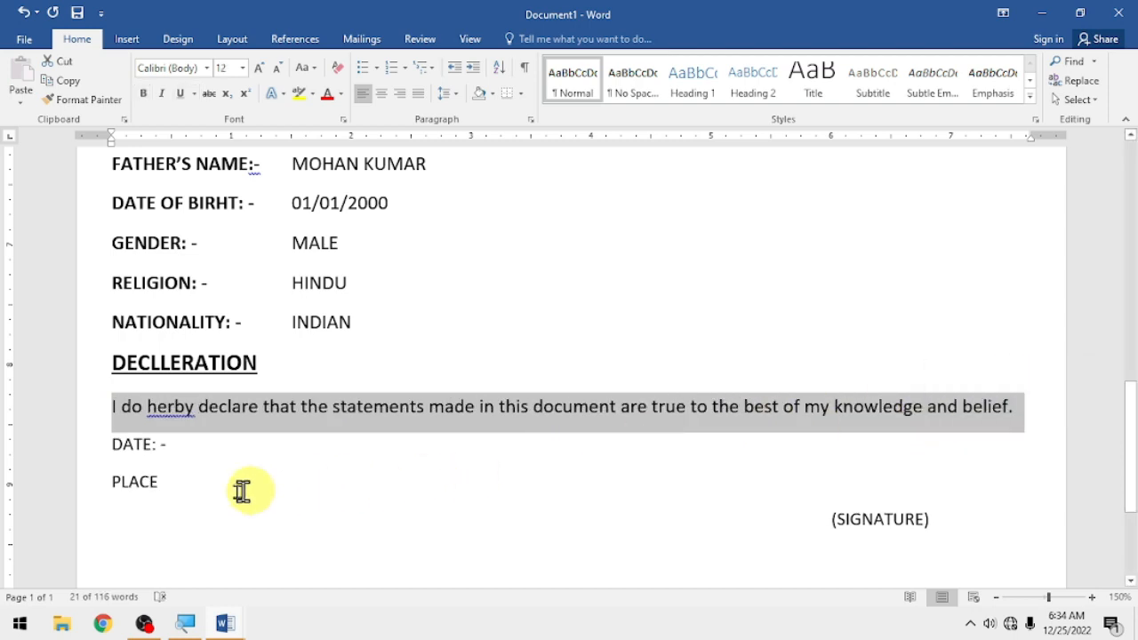
left_click_drag(114, 448, 159, 482)
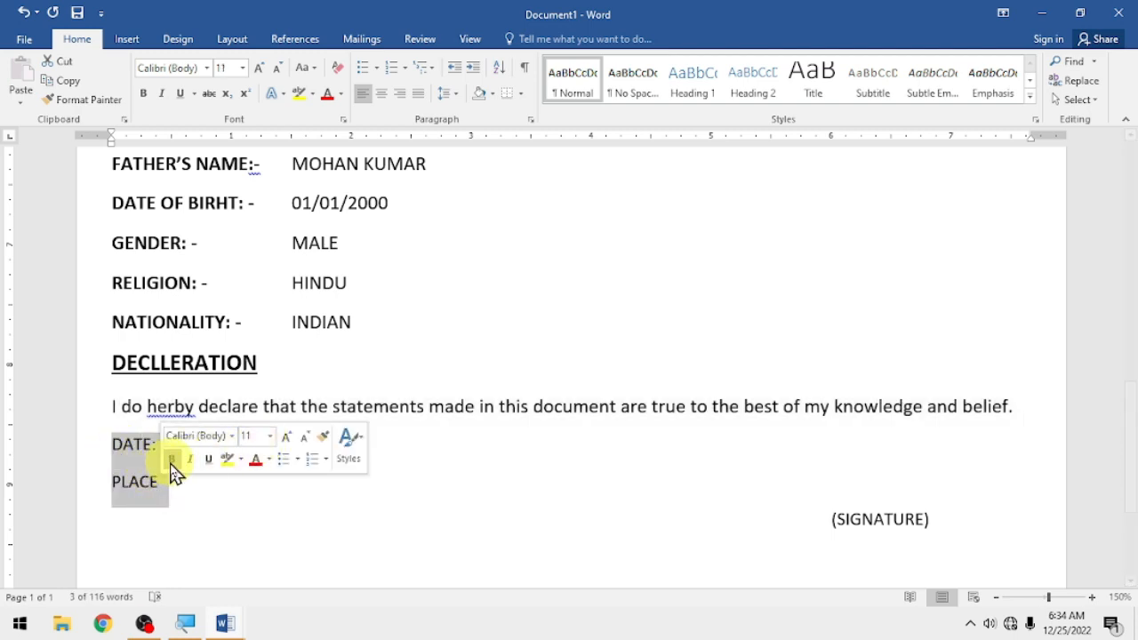
left_click(171, 459)
left_click(289, 440)
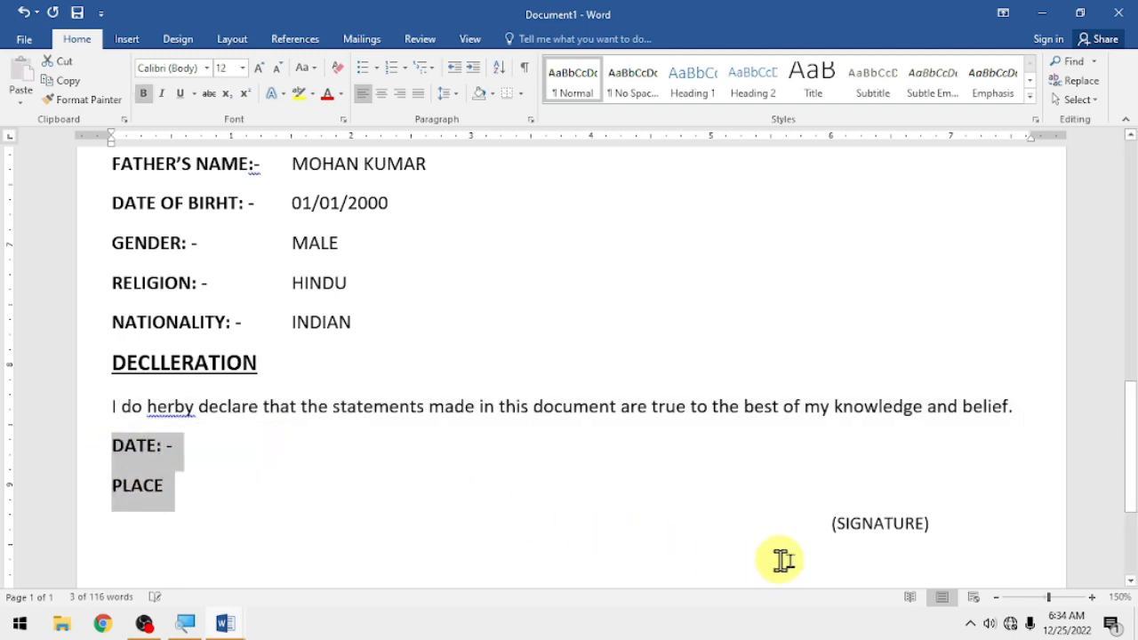
left_click_drag(952, 531, 803, 527)
left_click(804, 532)
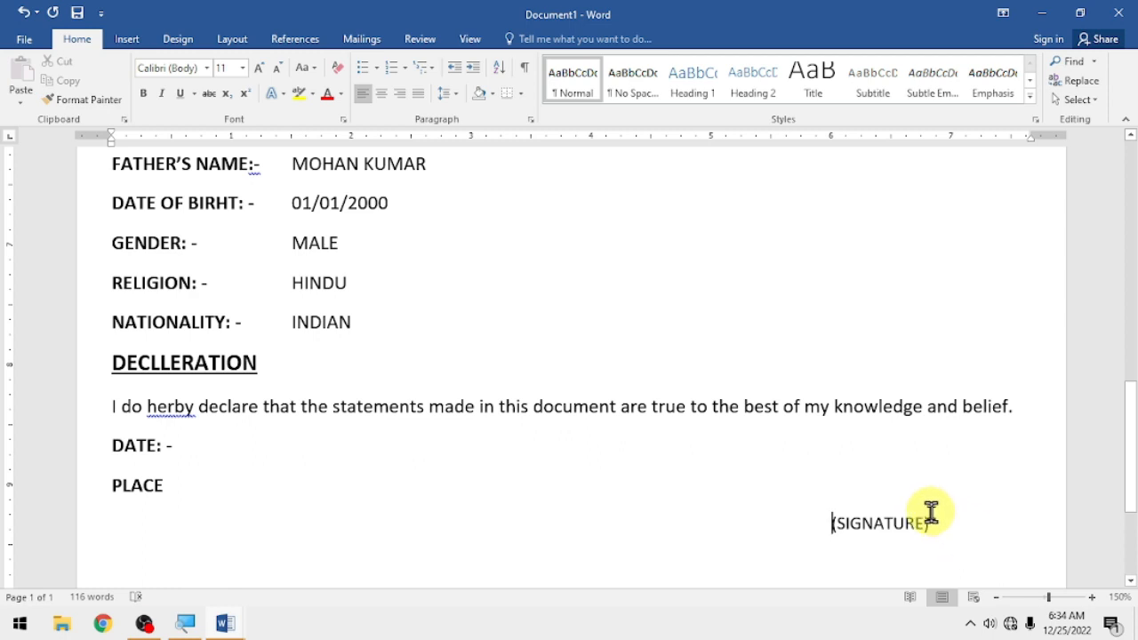
scroll(844, 449, "up", 10)
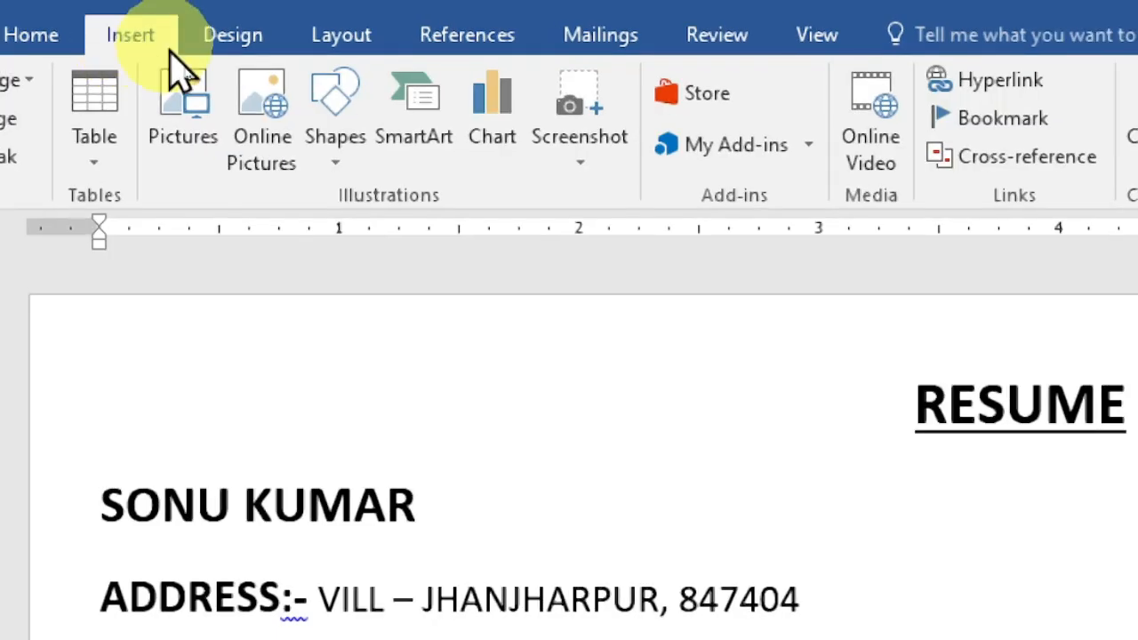
- Draw a rounded rectangle at the page's top right and set its fill to No Fill
left_click(338, 164)
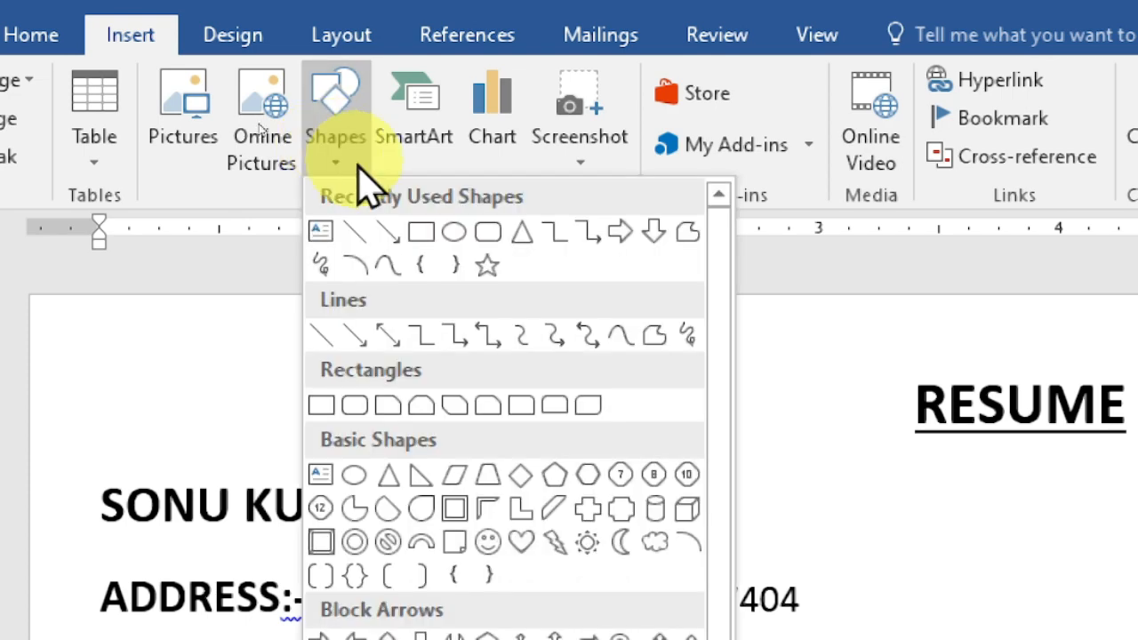
left_click(488, 233)
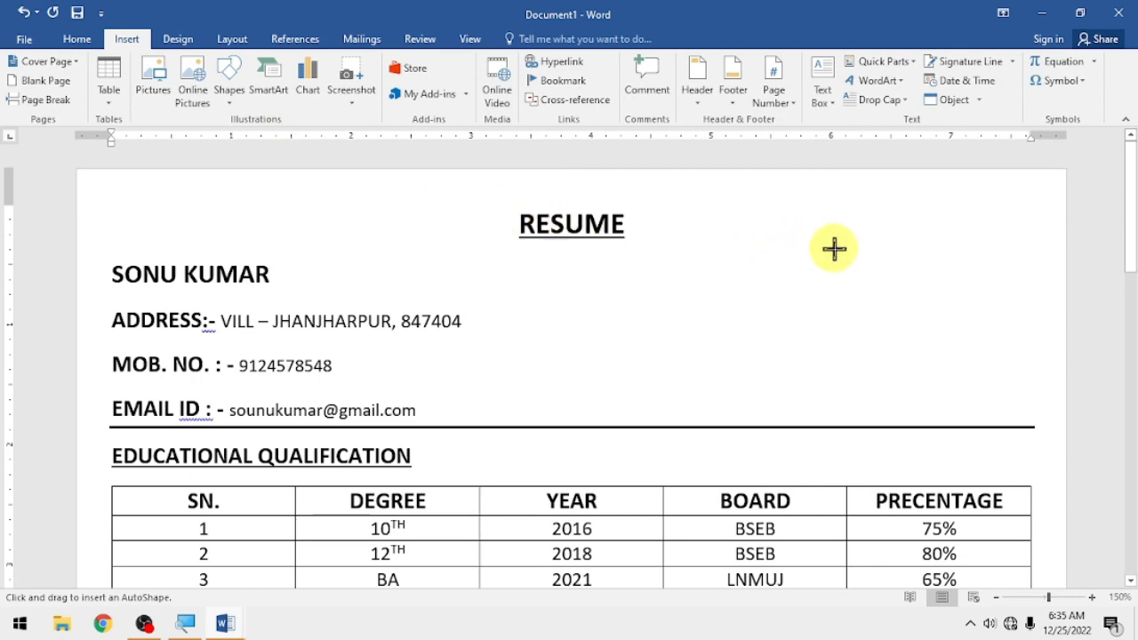
mouse_move(866, 252)
left_mouse_down()
mouse_move(952, 303)
mouse_move(979, 368)
mouse_move(971, 400)
mouse_move(986, 407)
left_mouse_up()
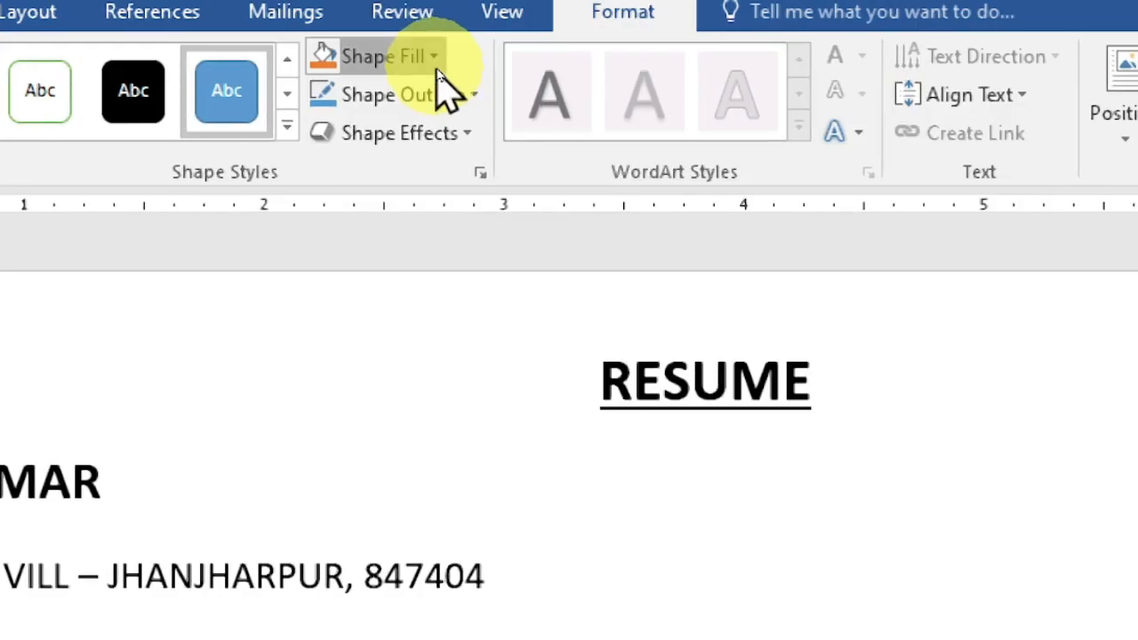
left_click(436, 66)
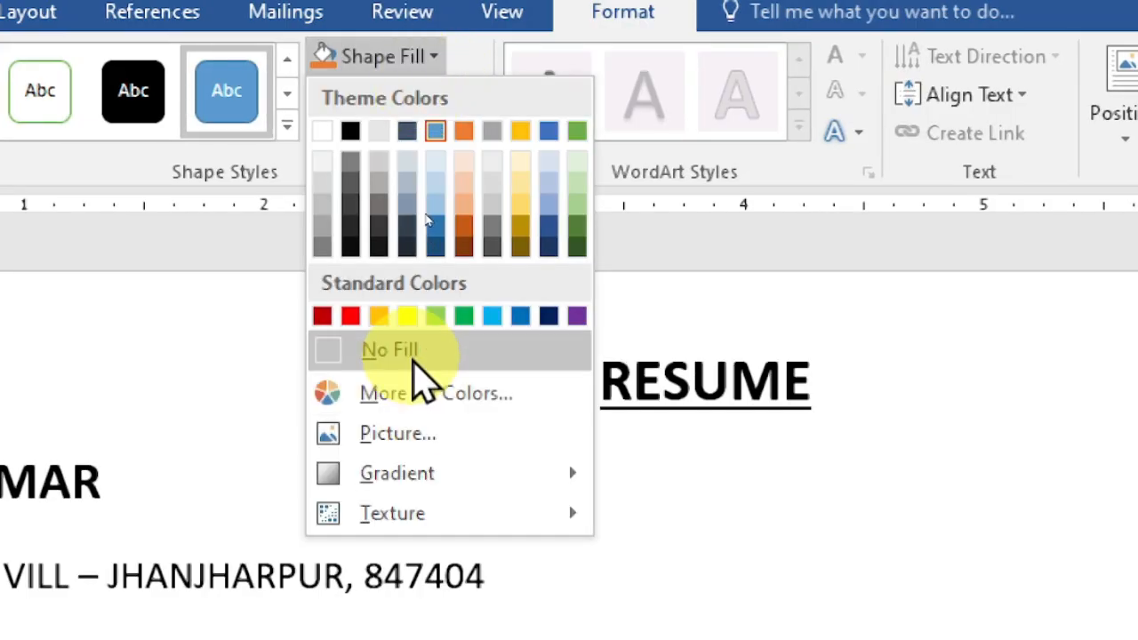
left_click(414, 356)
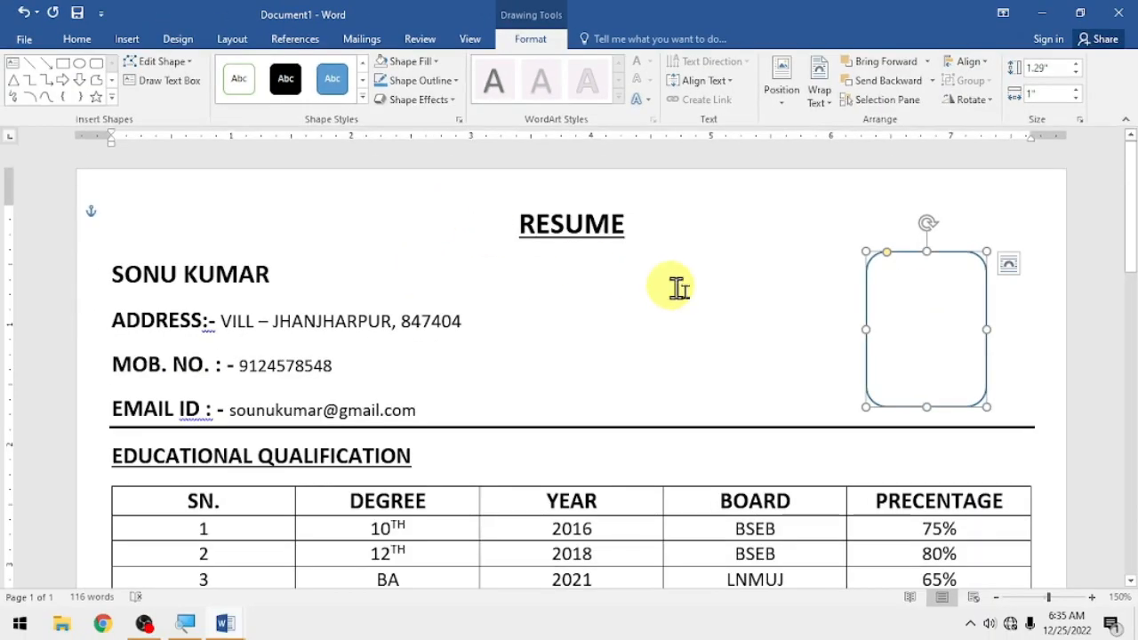
left_click(1014, 325)
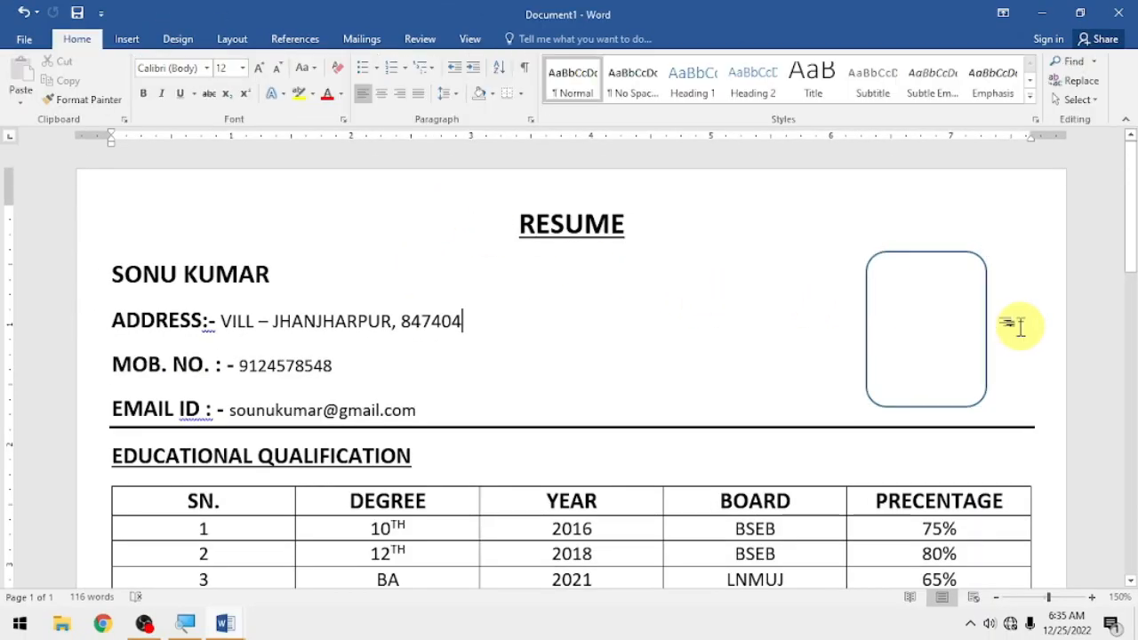
- Fill the rounded frame with the resume photo picture from the Desktop
left_click(892, 255)
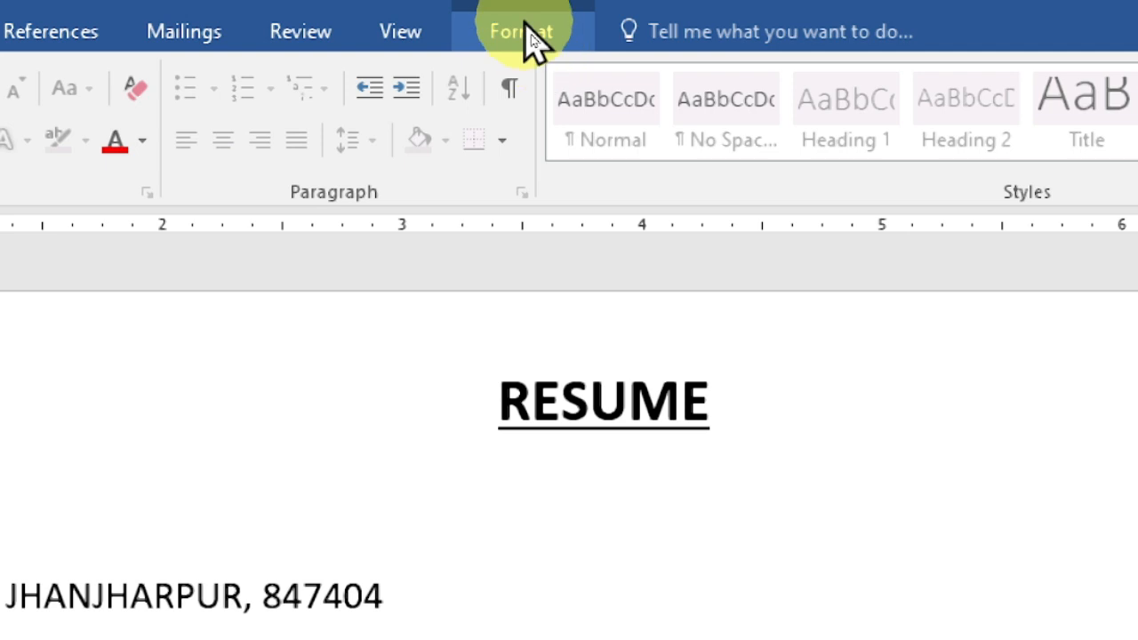
left_click(532, 39)
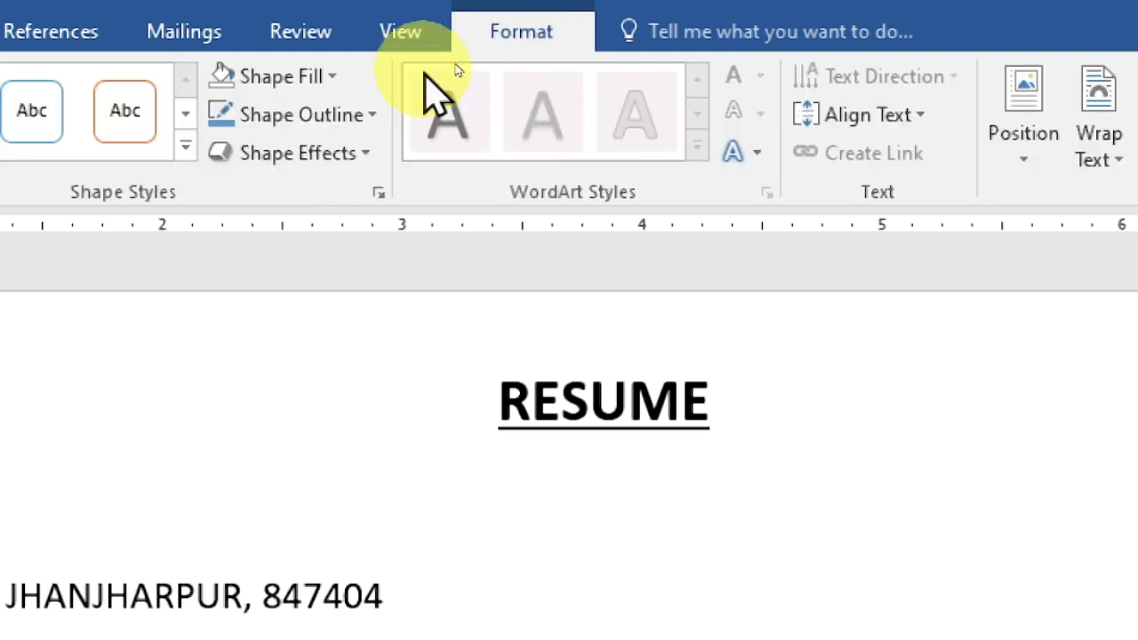
left_click(307, 82)
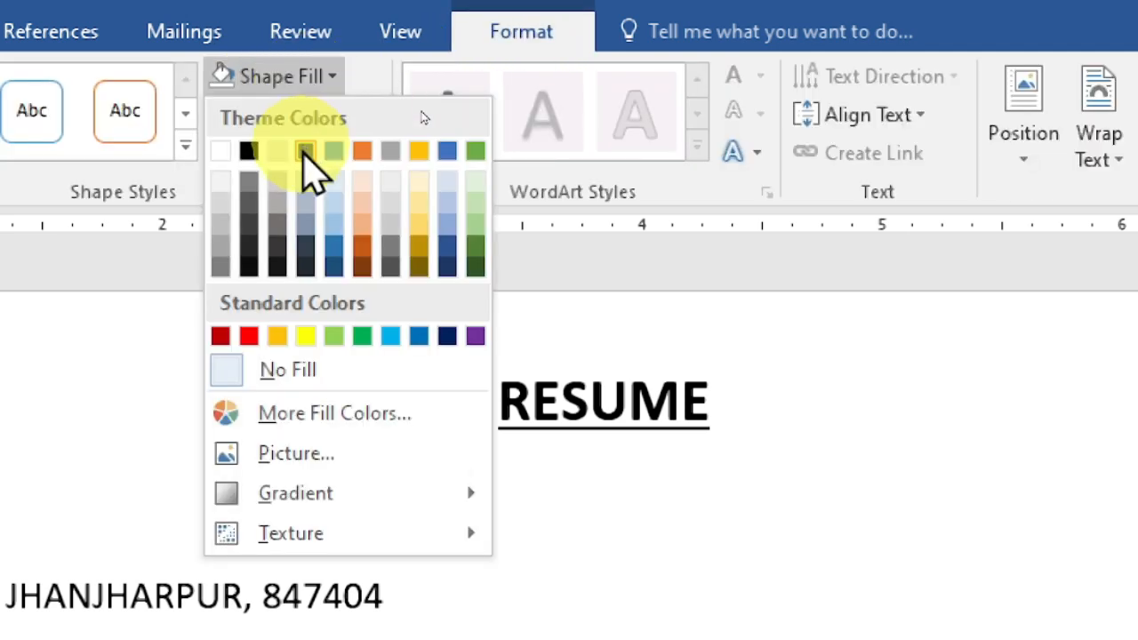
left_click(312, 457)
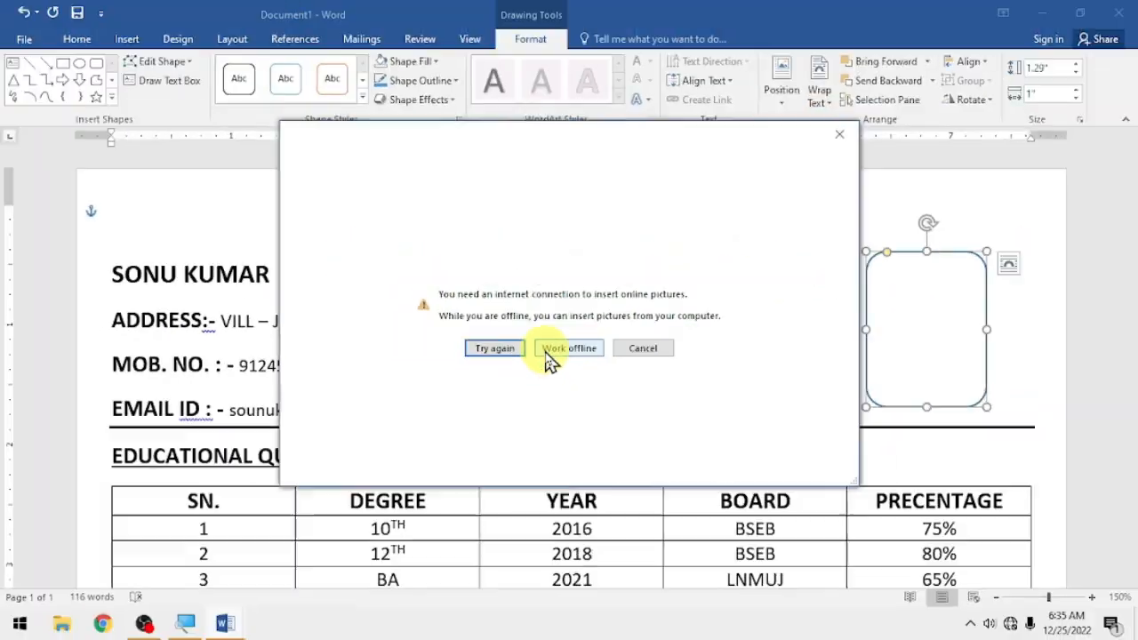
left_click(557, 356)
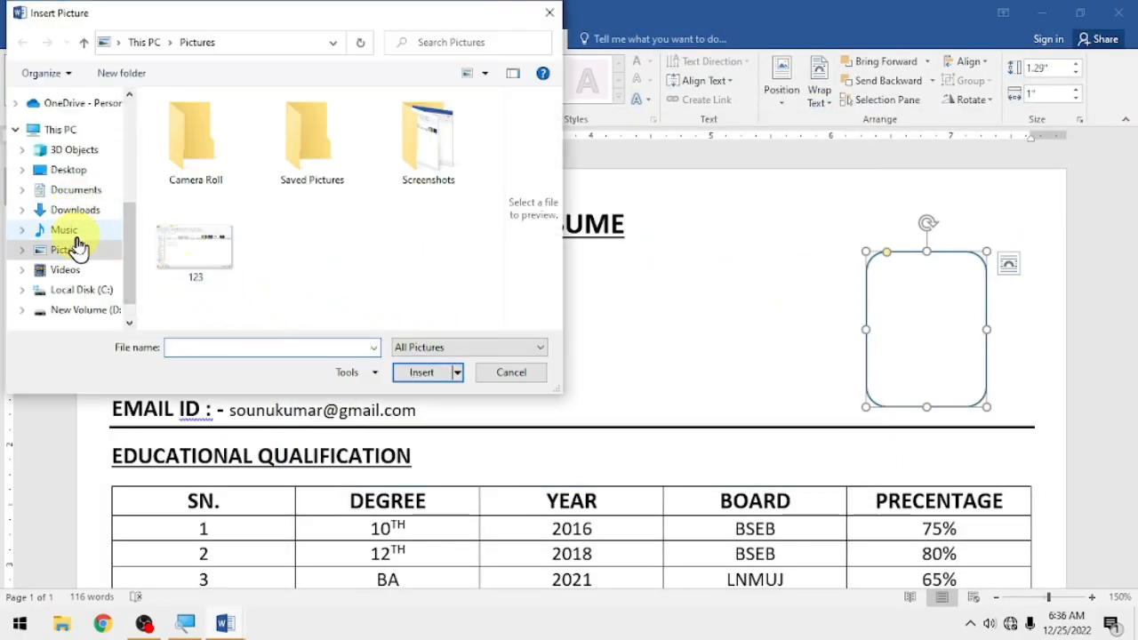
left_click(67, 171)
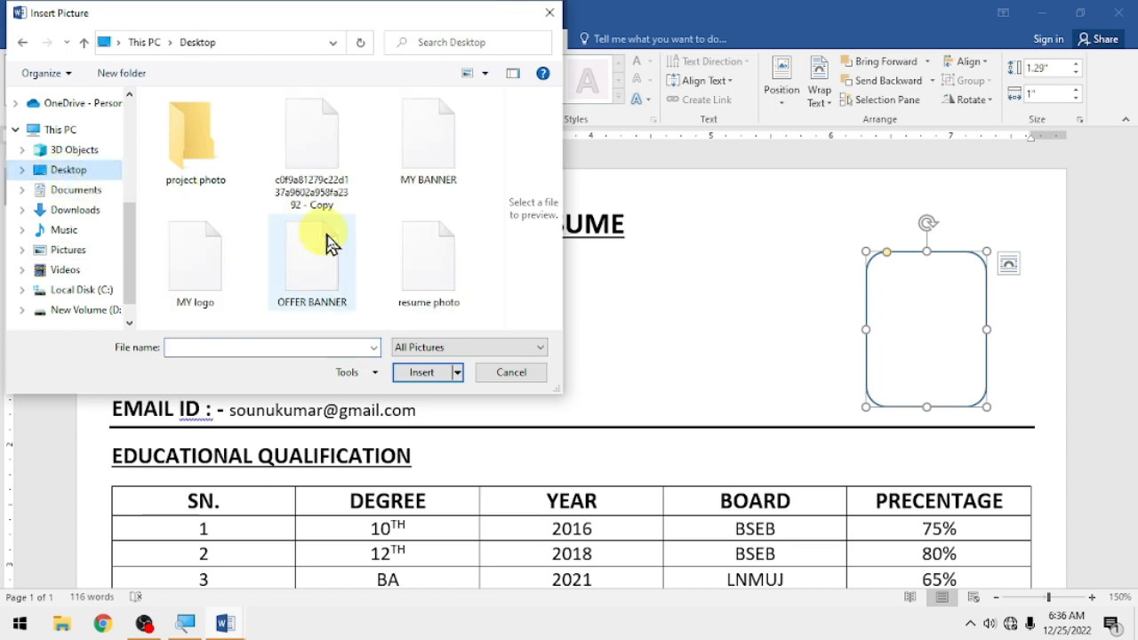
left_click(425, 280)
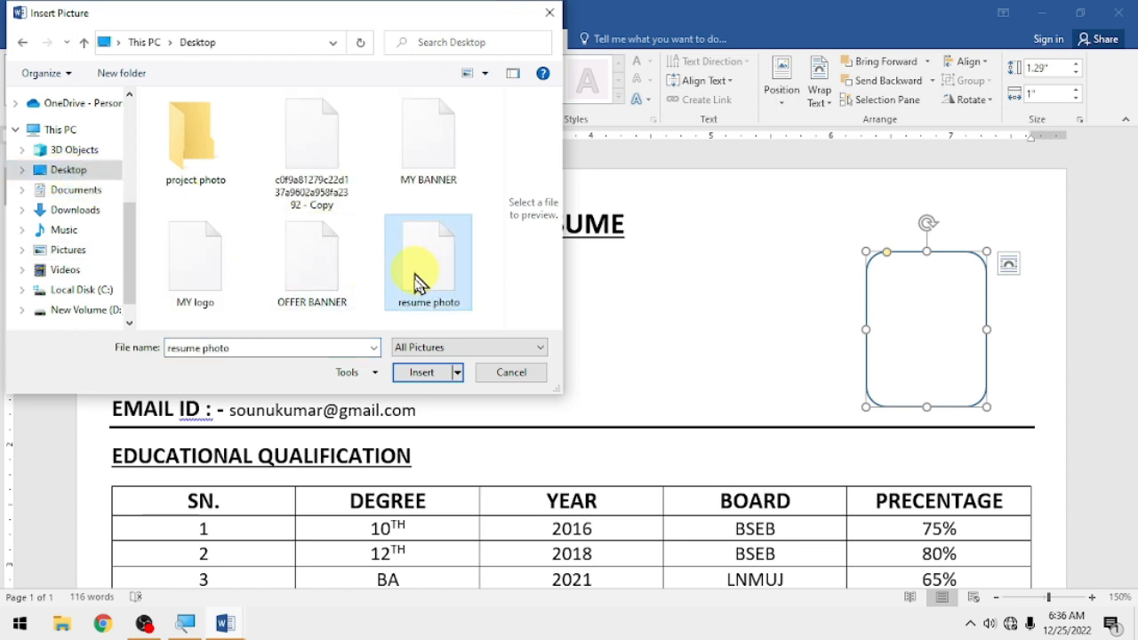
left_click(427, 374)
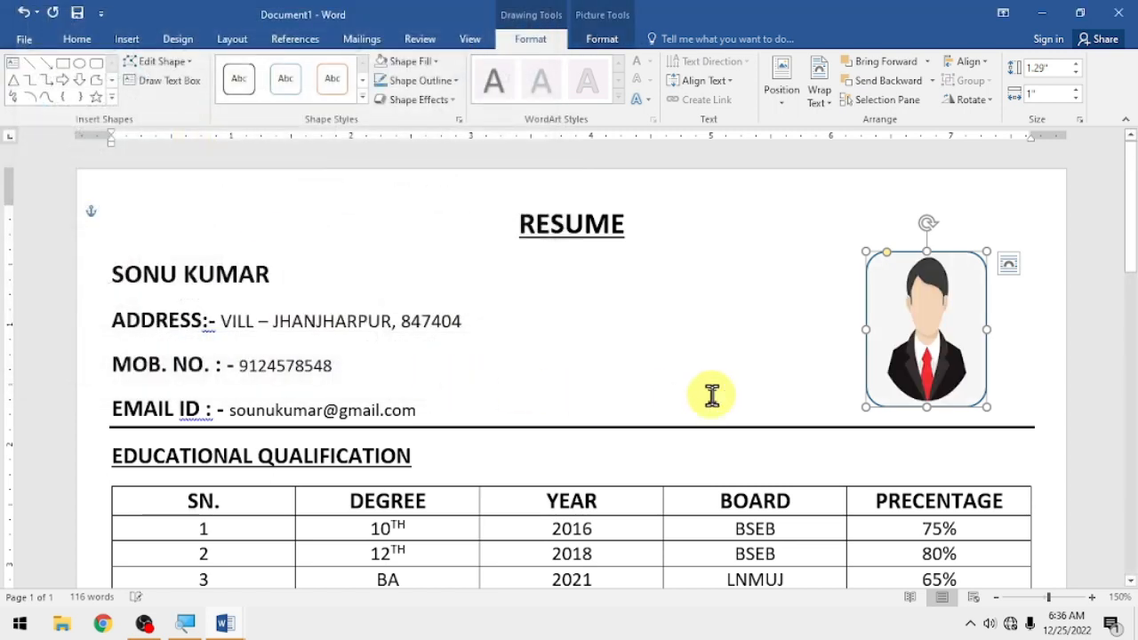
left_click(997, 352)
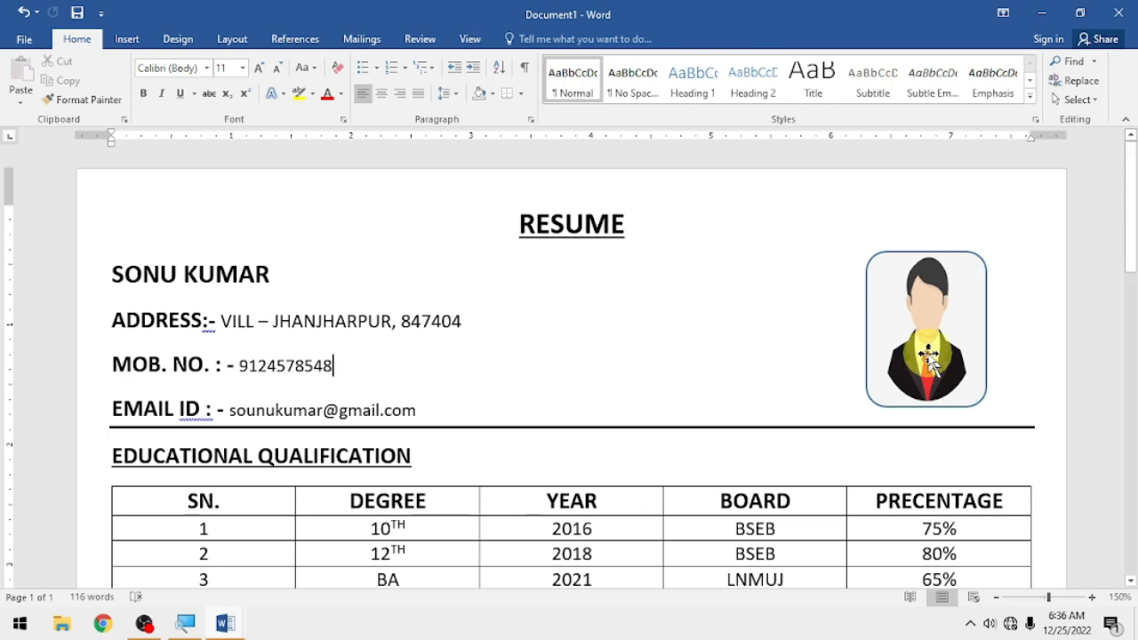
- Review the finished résumé, then bring up Backstage Info showing 116 words, unsaved
scroll(836, 331, "down", 10)
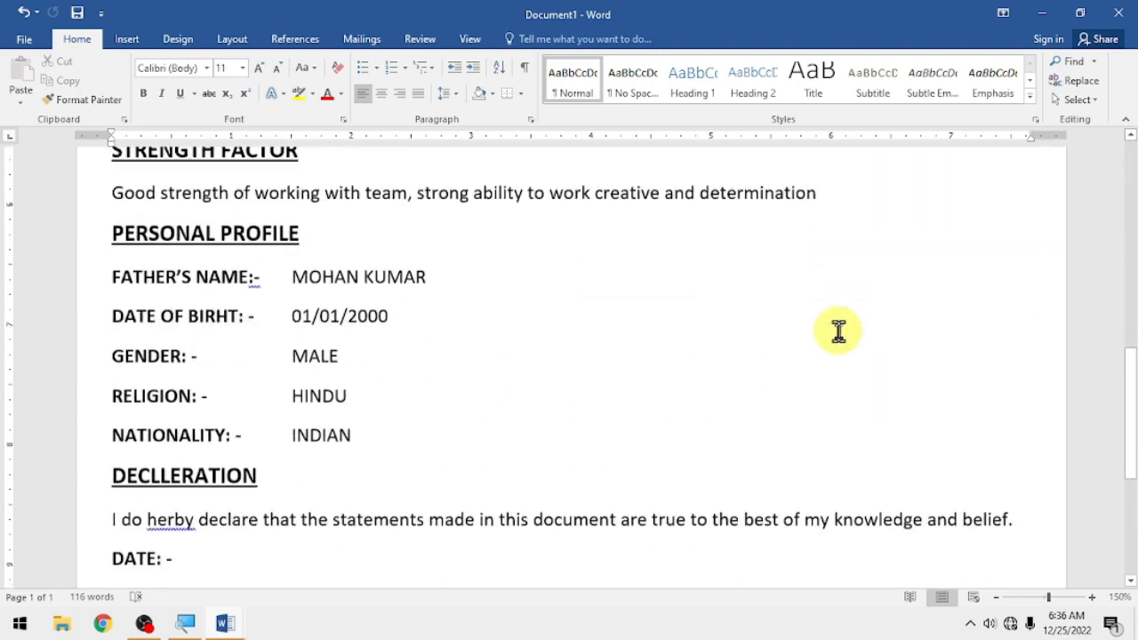
scroll(803, 318, "up", 10)
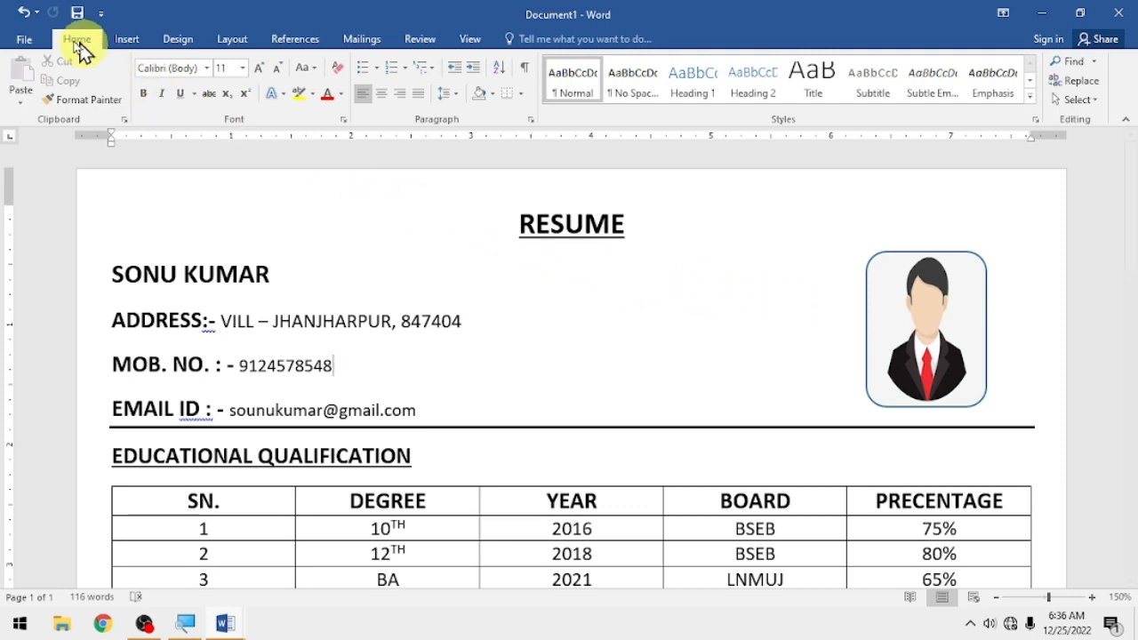
left_click(19, 42)
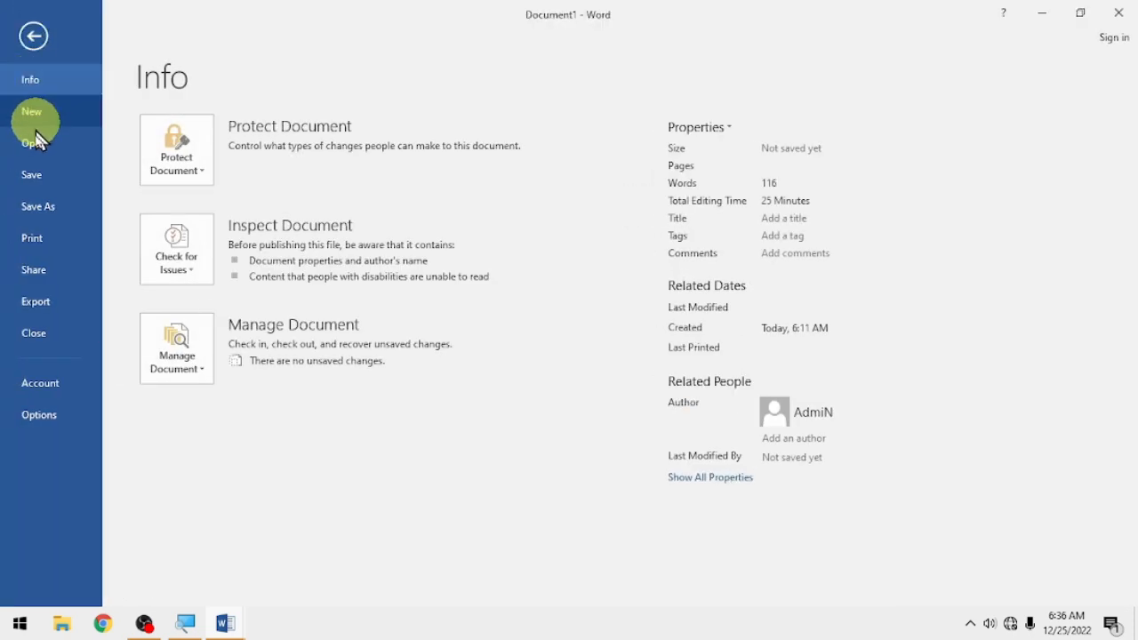
- Publish the résumé as a PDF named 'MY RESUME' on the Desktop
left_click(26, 307)
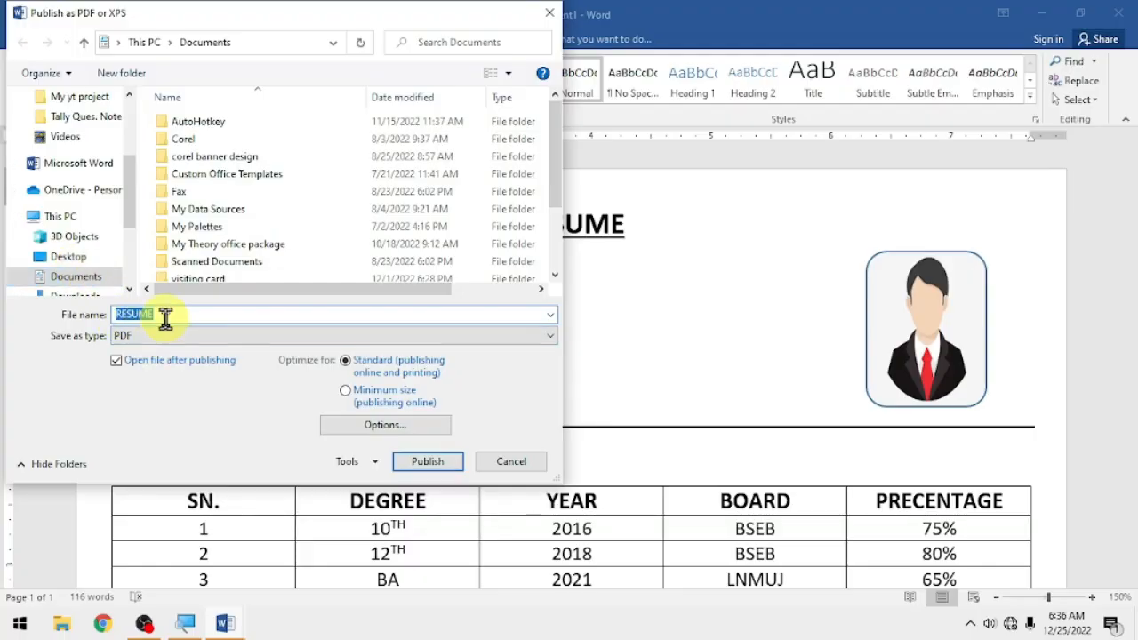
left_click_drag(165, 318, 97, 309)
type("MY RESUME")
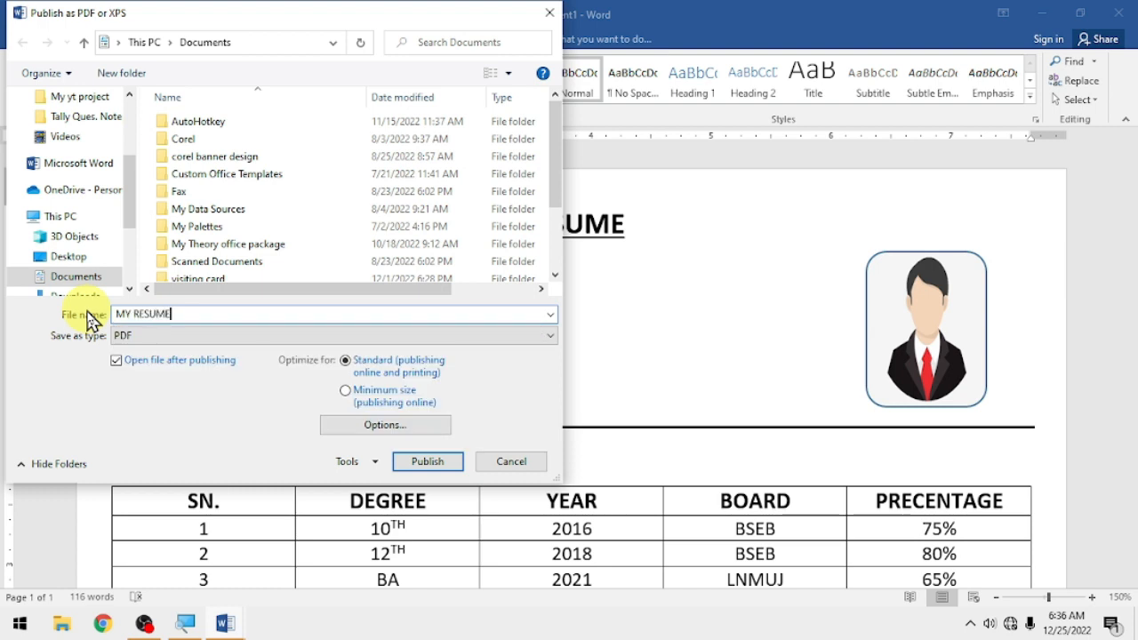
left_click(86, 256)
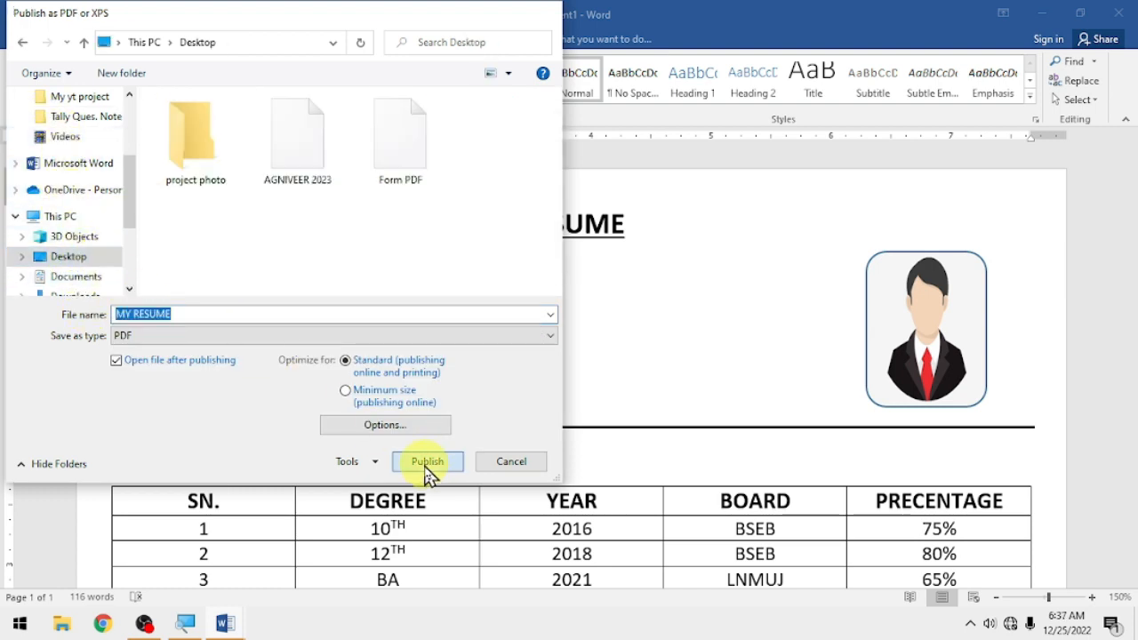
left_click(426, 469)
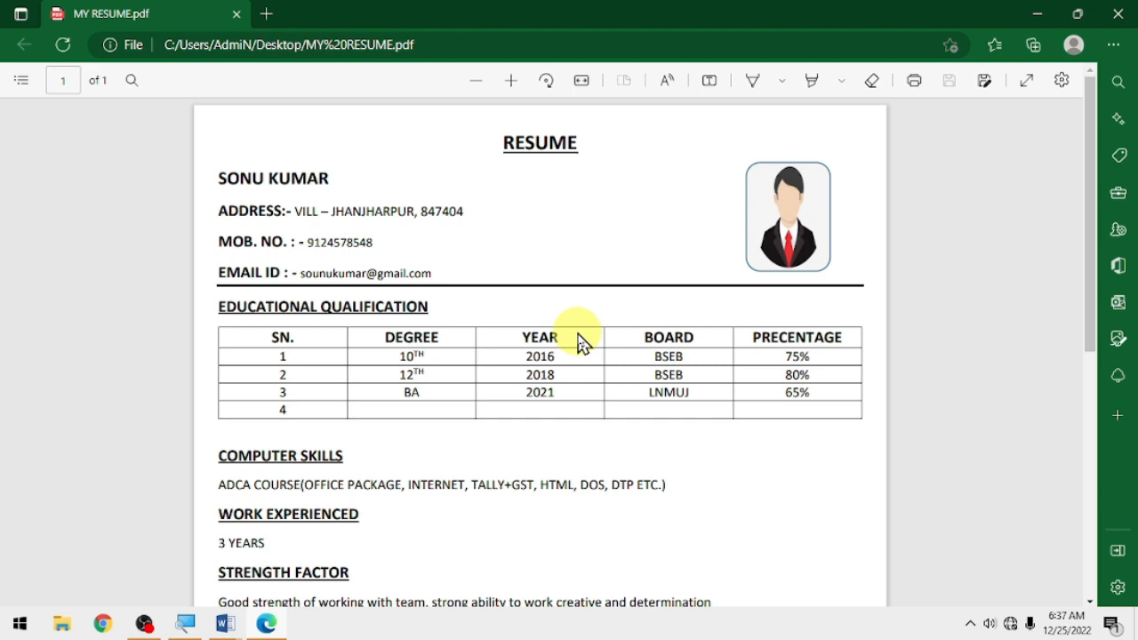
scroll(578, 342, "down", 5)
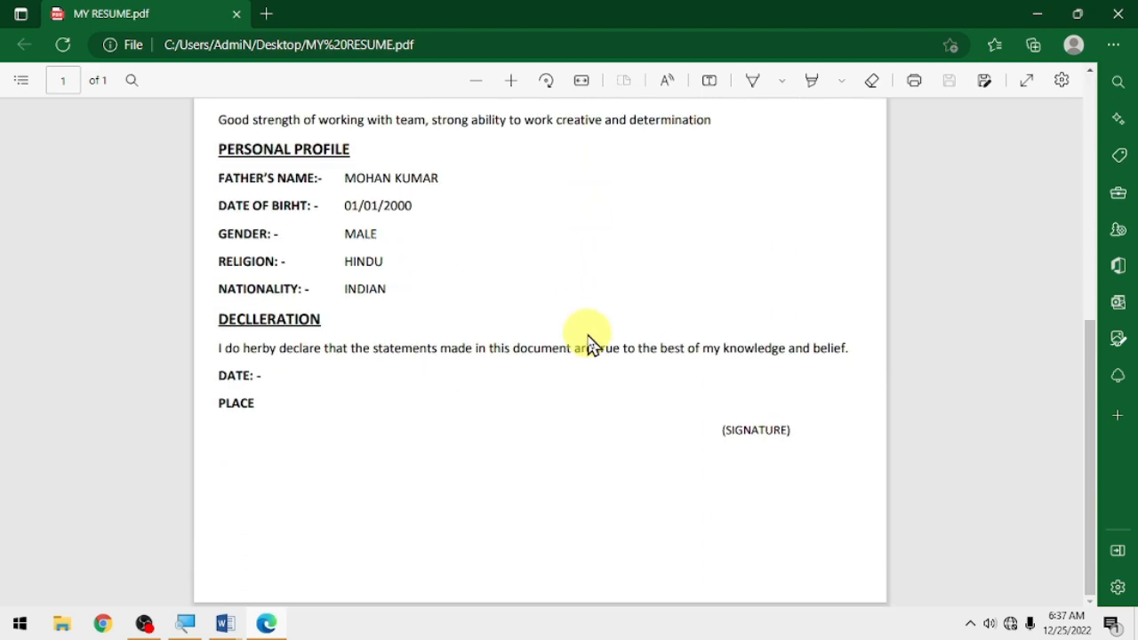
scroll(591, 342, "up", 5)
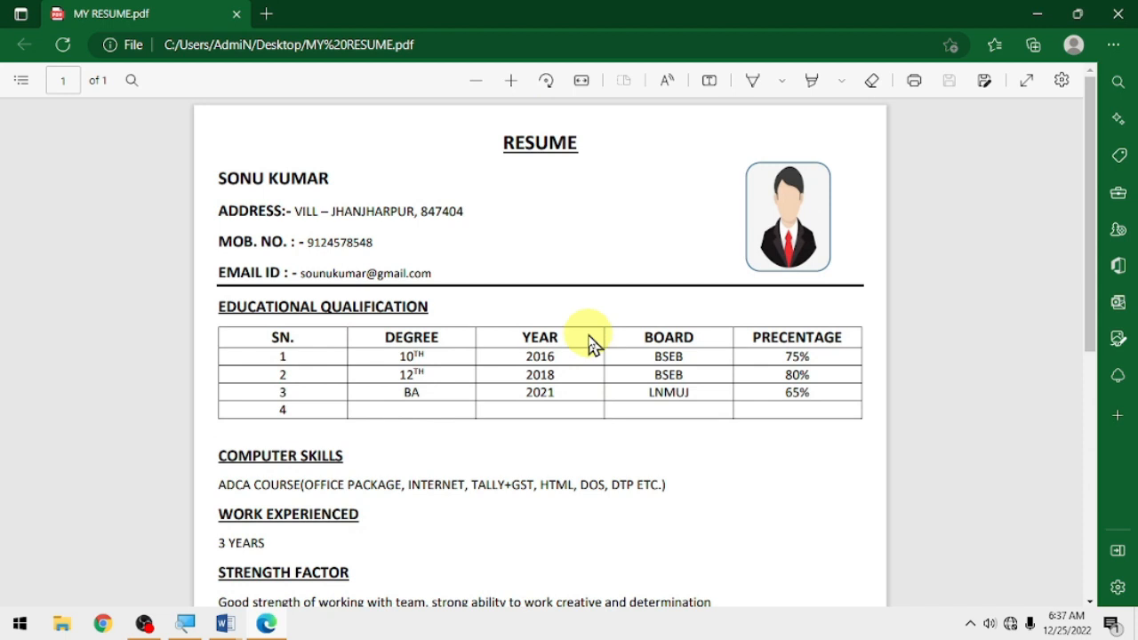